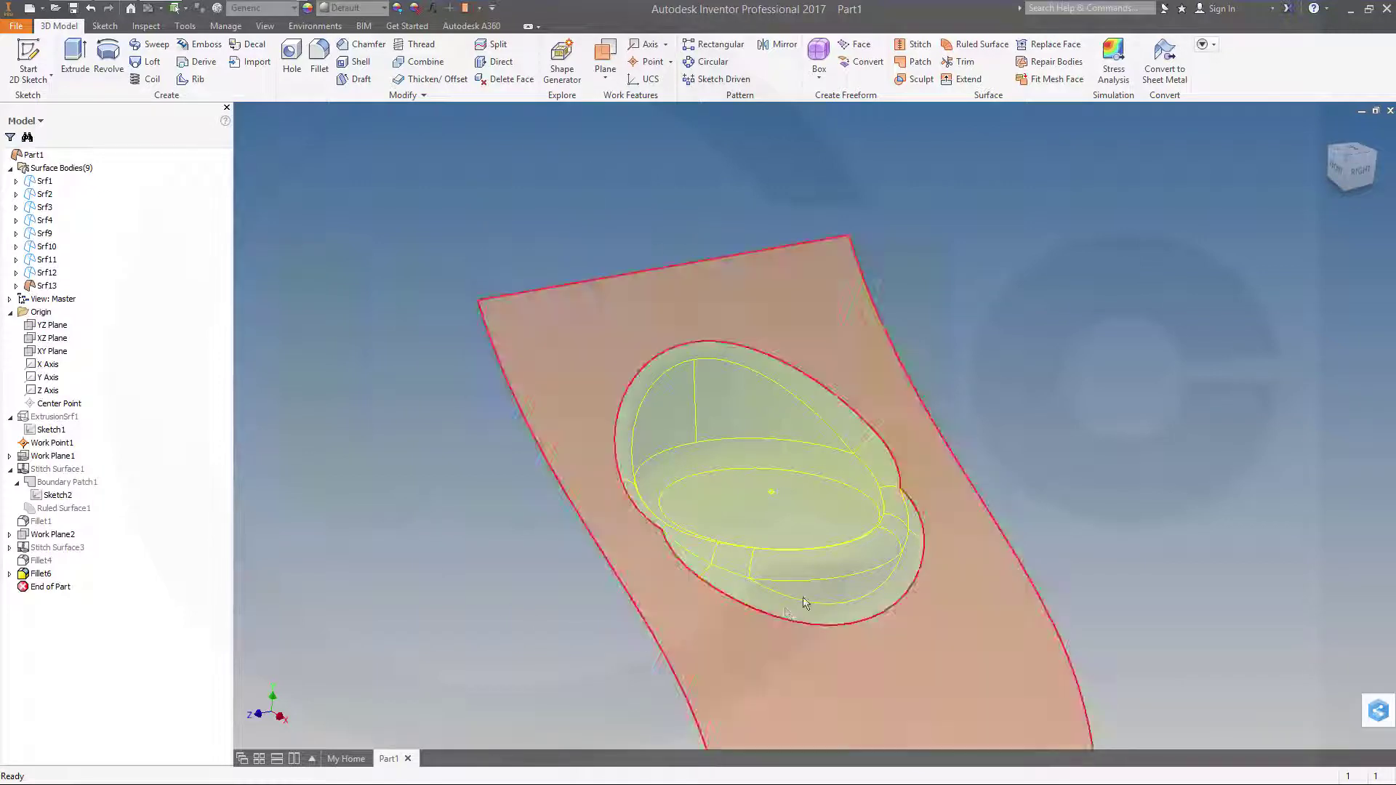
Orbit the finished Part1 surface model to review it from another angle.
shift+middle_drag(1188, 578, 946, 505)
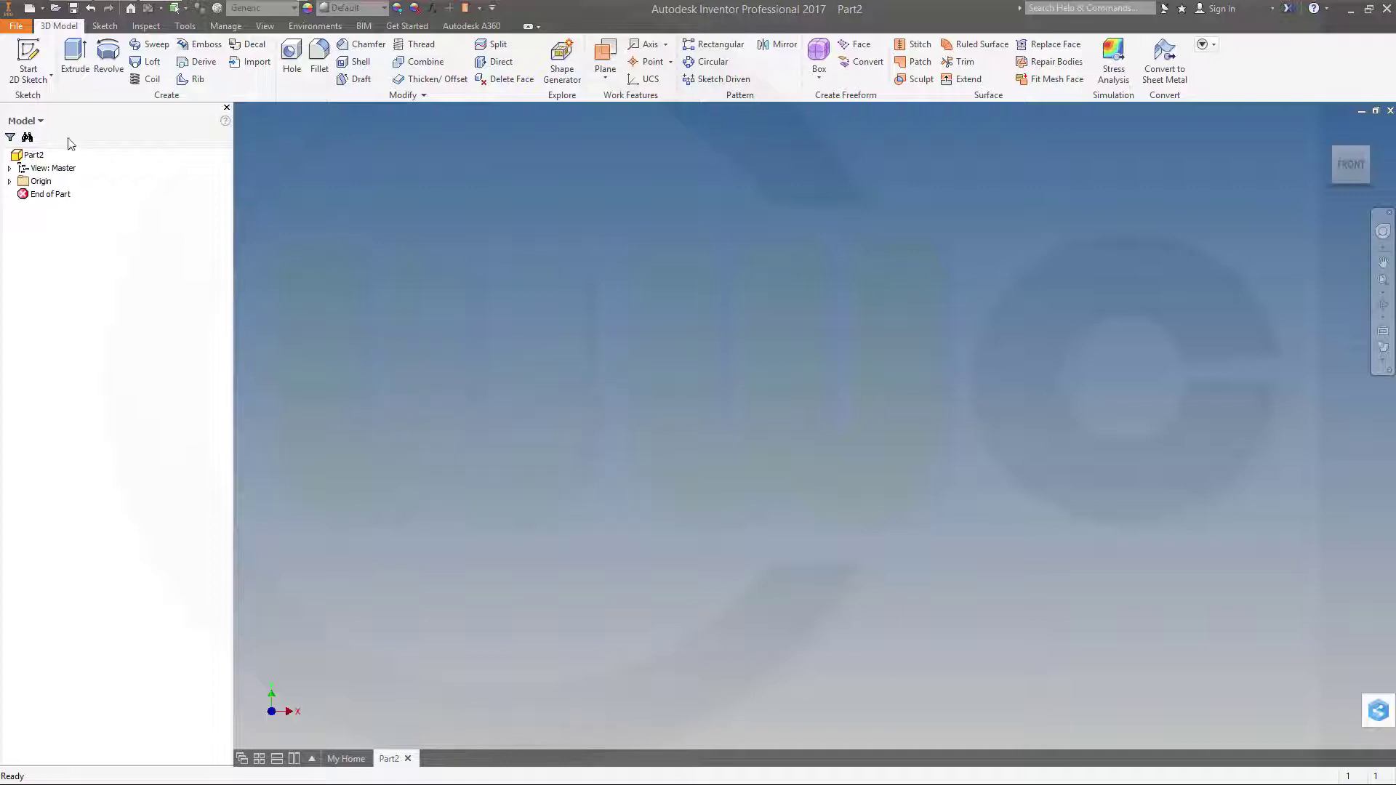
Start a new 2D sketch on the XY plane.
click(35, 58)
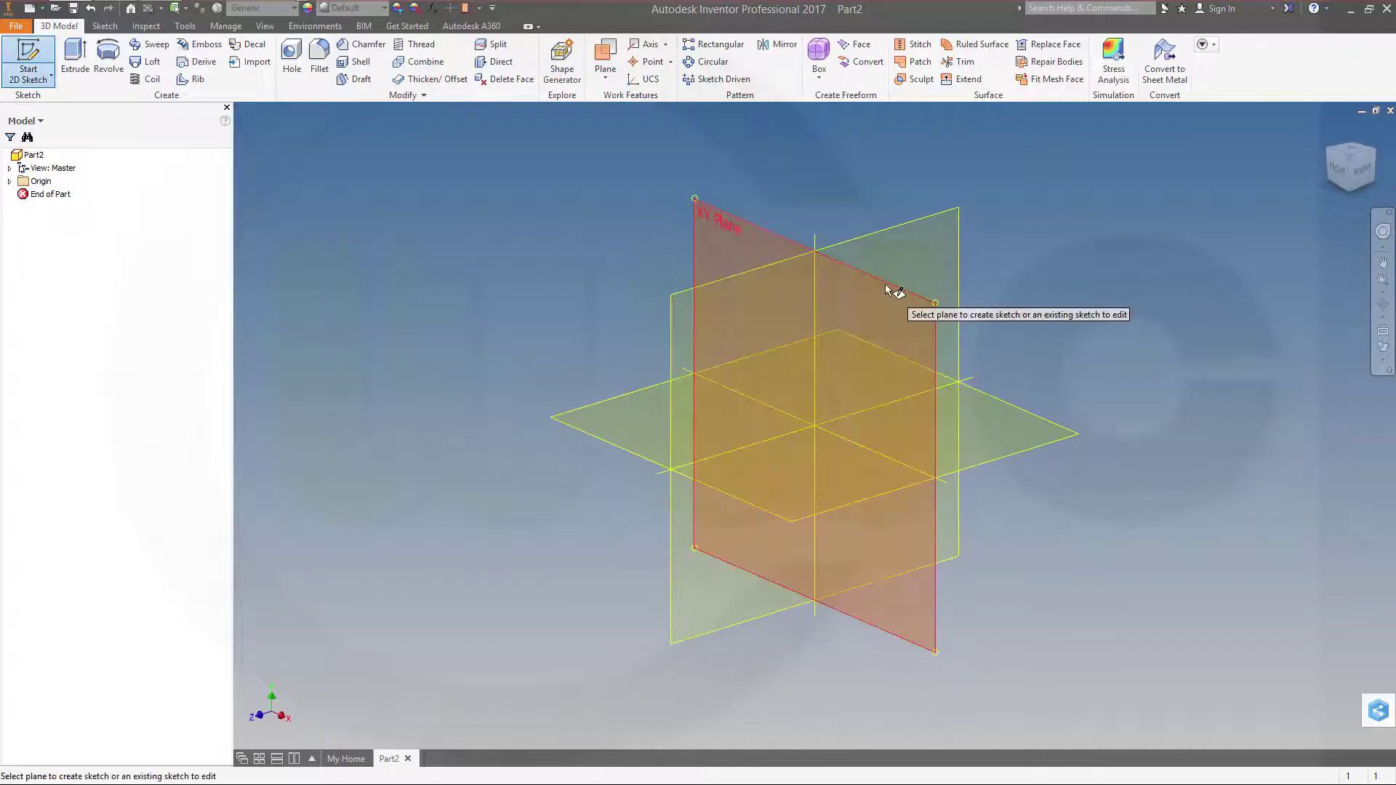
click(897, 290)
middle_drag(889, 303, 567, 477)
scroll(614, 493, up, 1)
scroll(615, 493, down, 5)
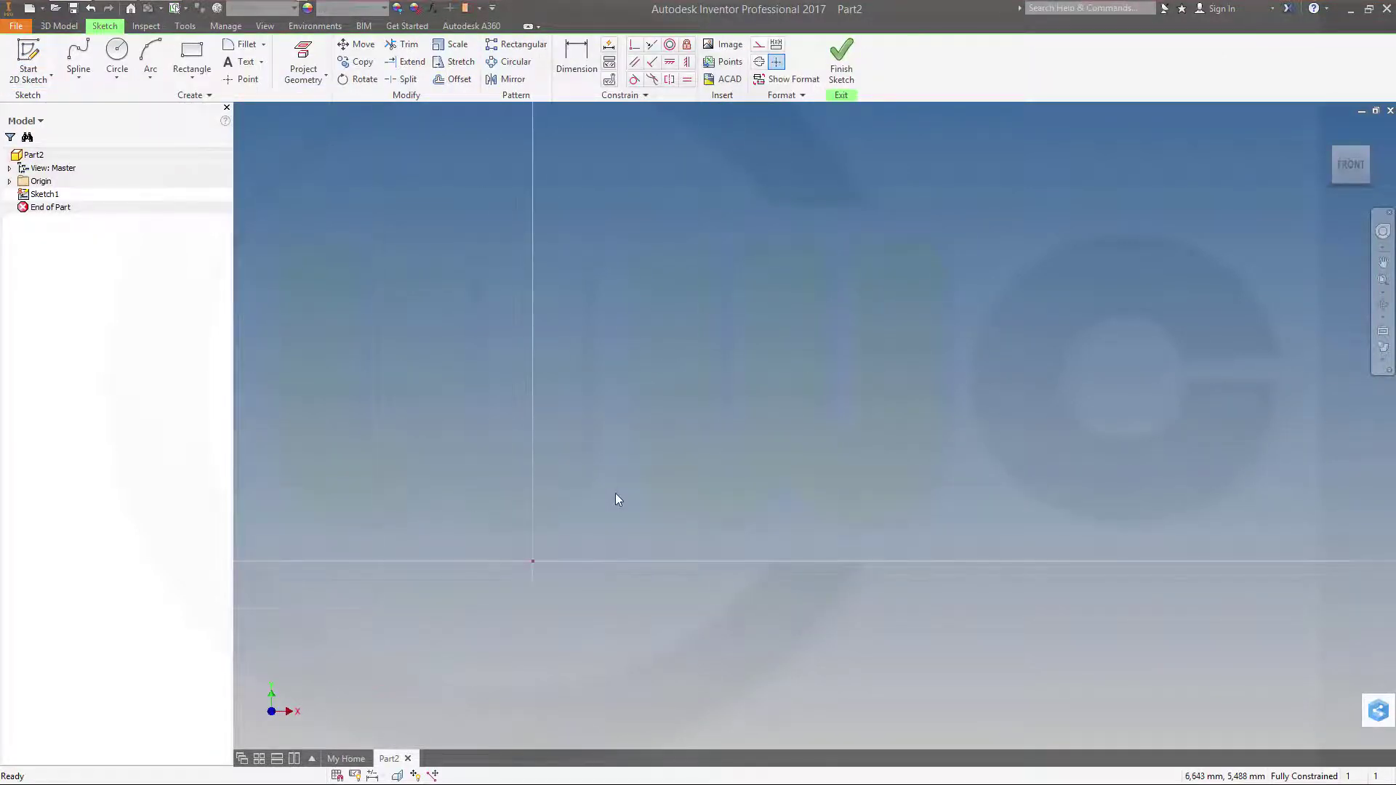
Draw an S-shaped spline through five fit points and finish Sketch1.
click(78, 55)
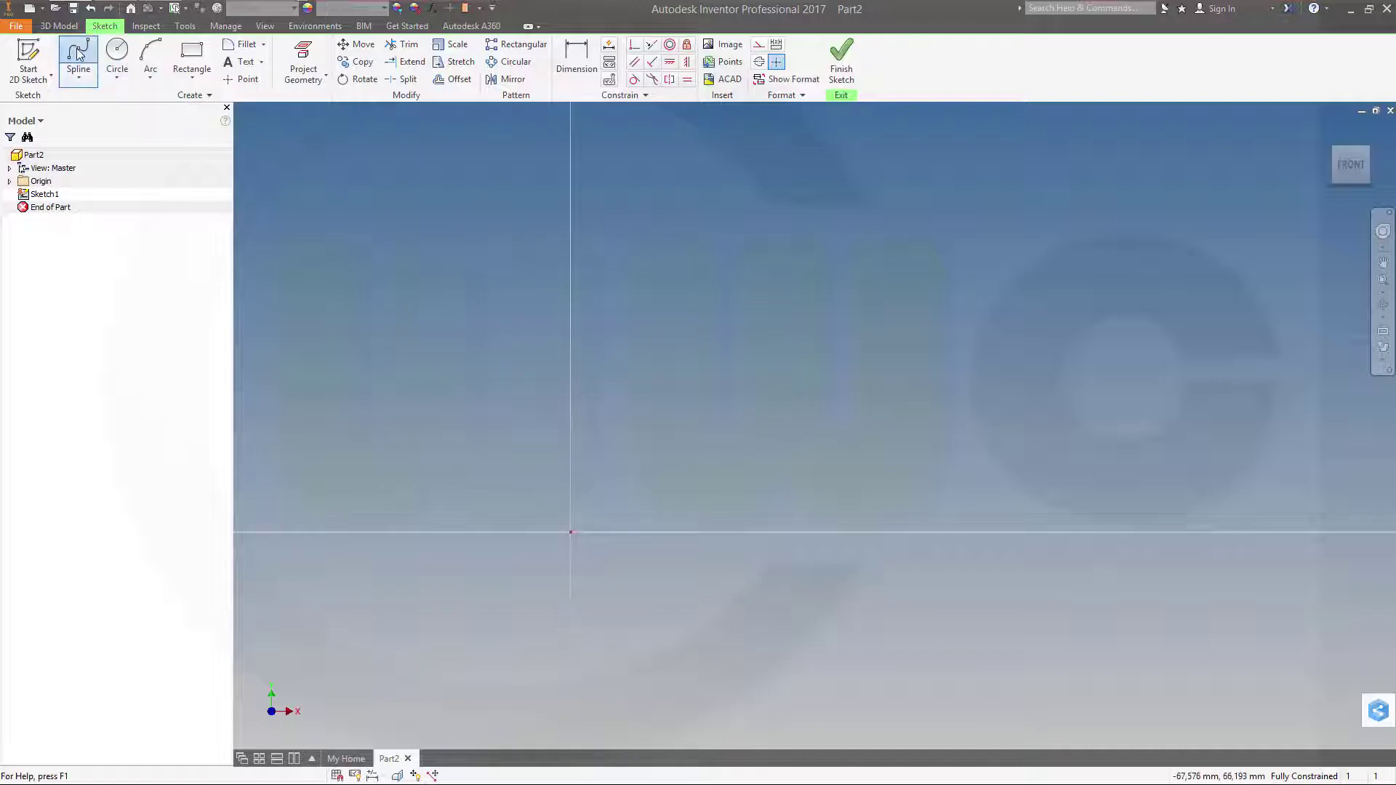
click(1179, 513)
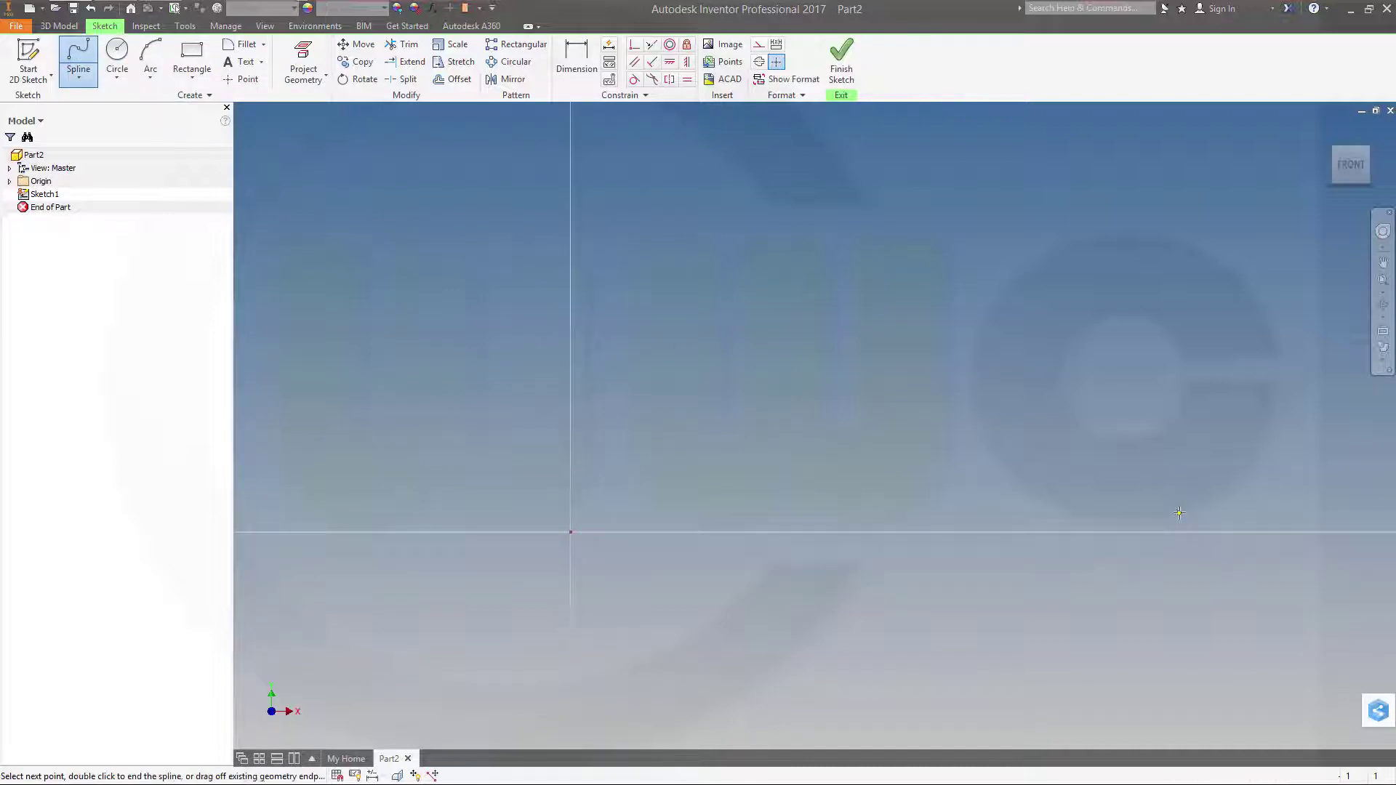
click(1033, 363)
click(842, 275)
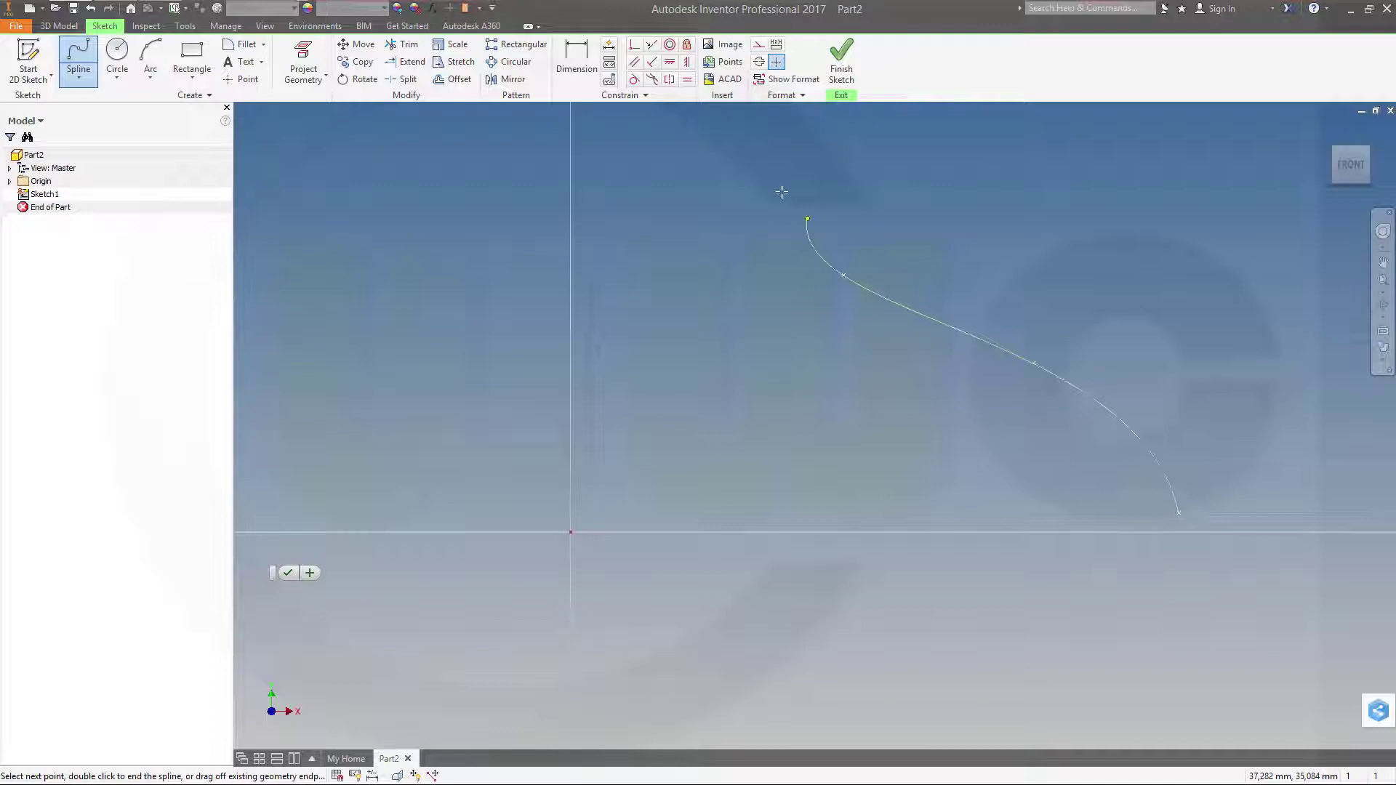
click(685, 141)
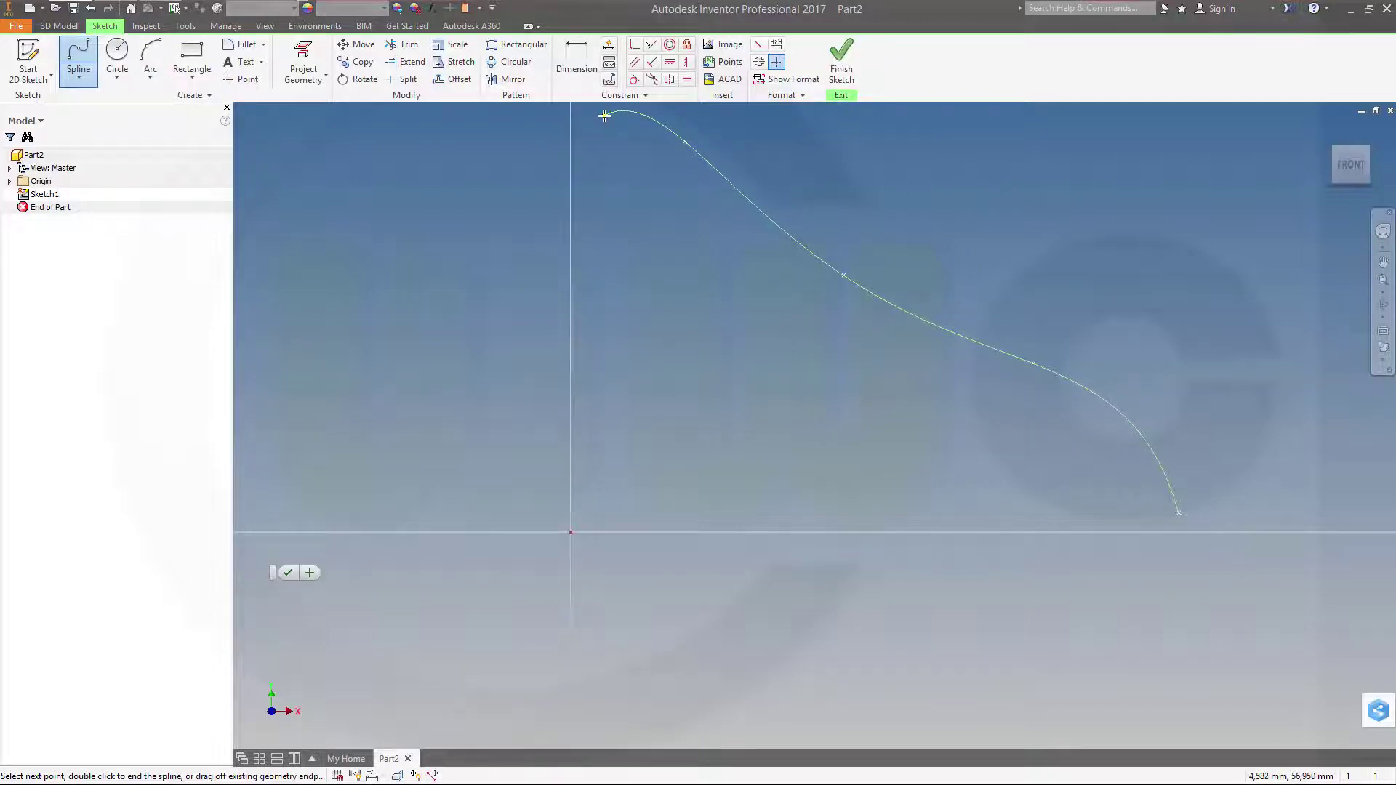
middle_drag(602, 113, 583, 353)
double_click(577, 285)
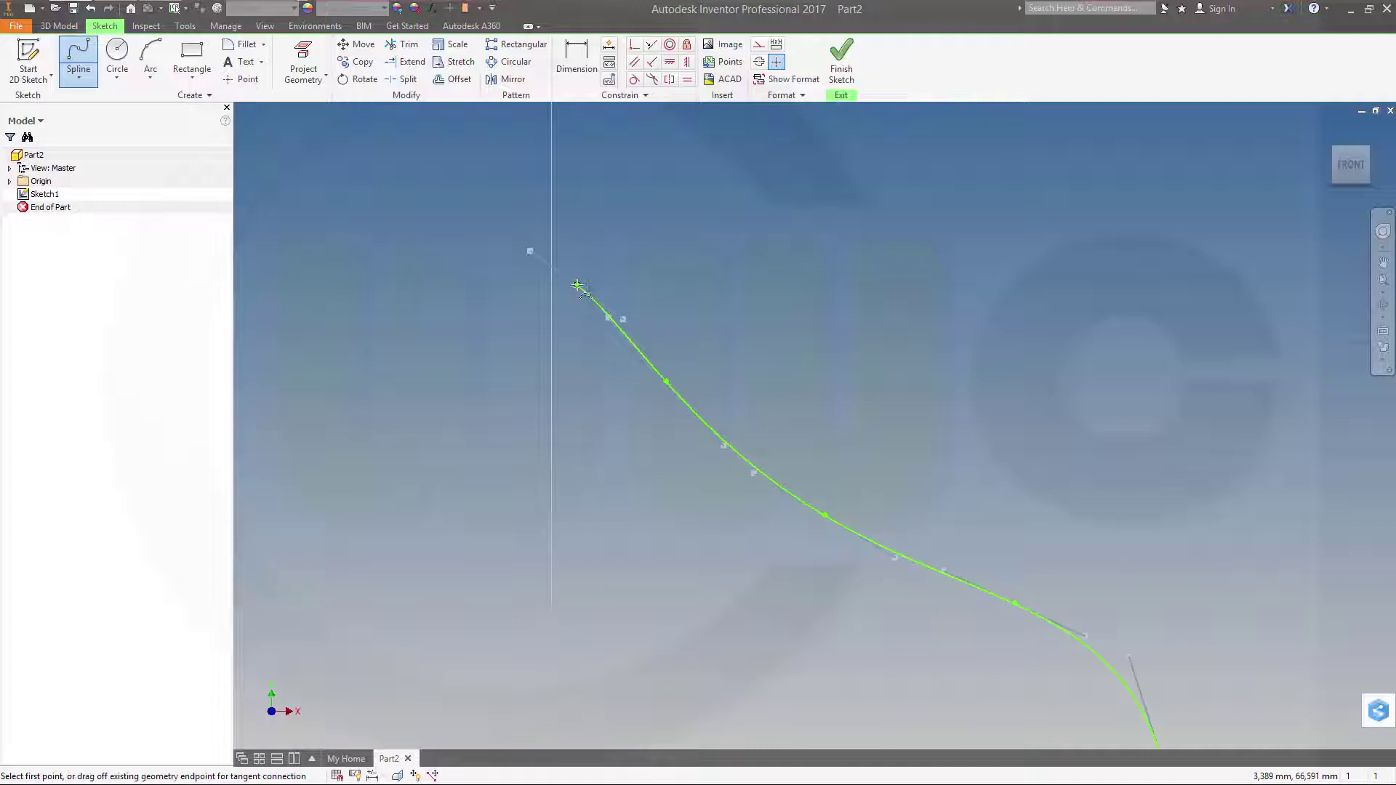
click(844, 72)
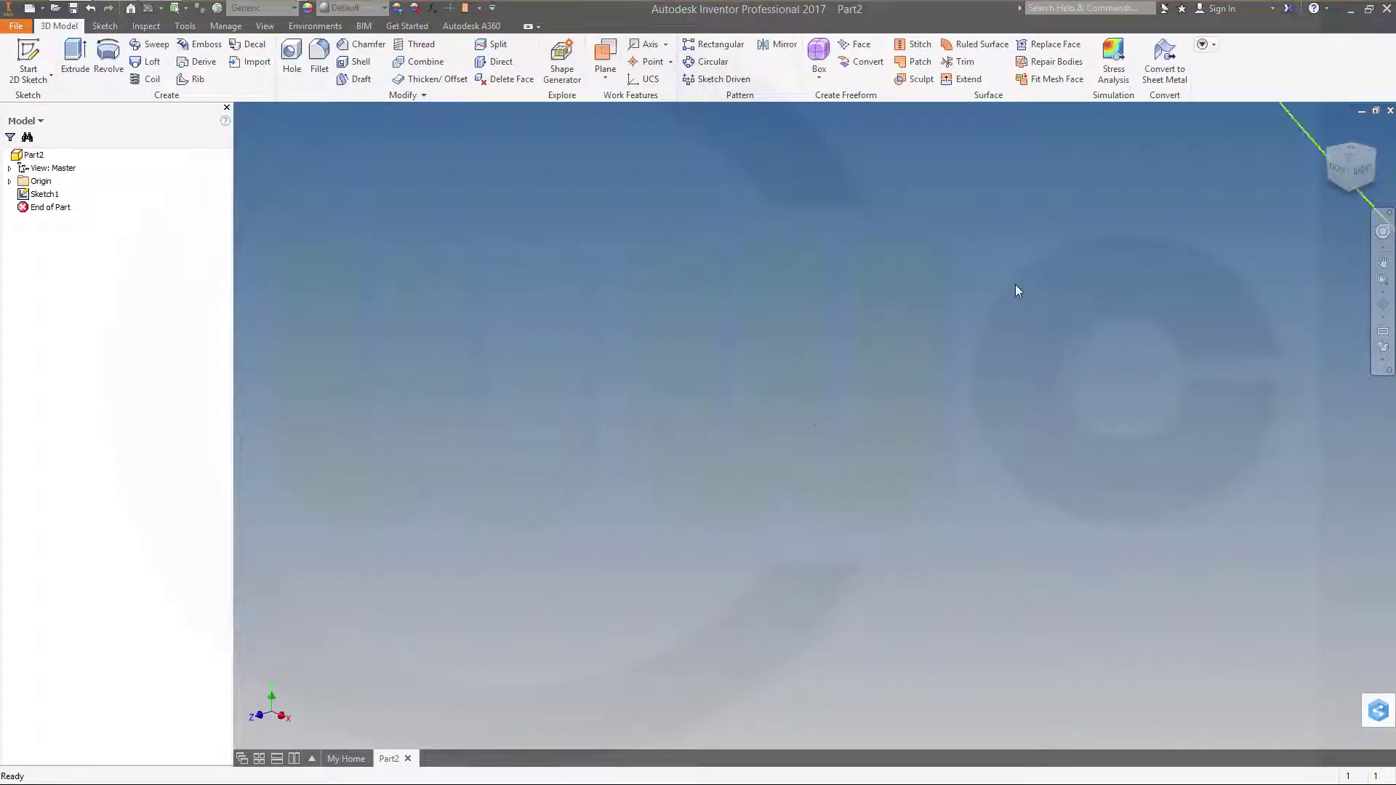
Extrude the spline as a symmetric surface with a distance of 100.
click(76, 62)
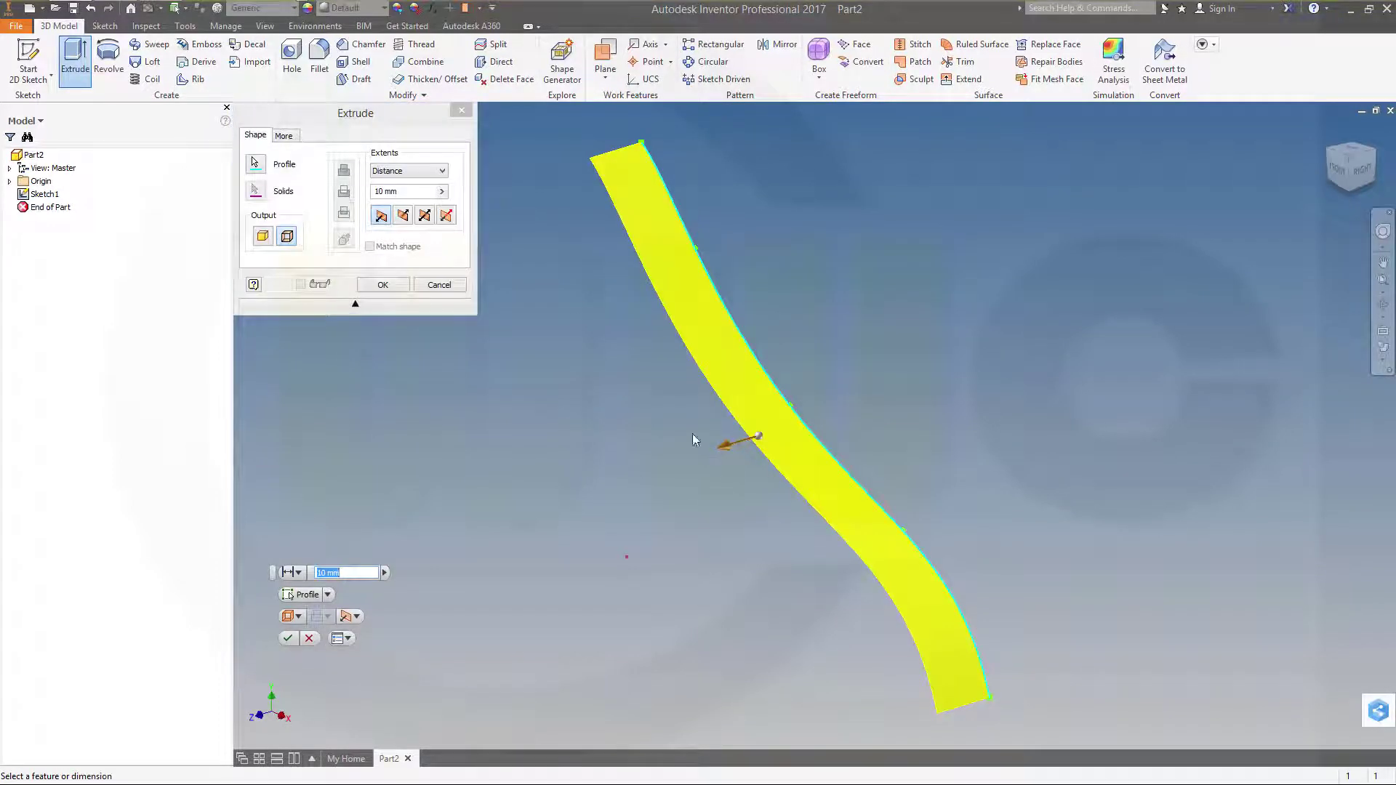
click(428, 217)
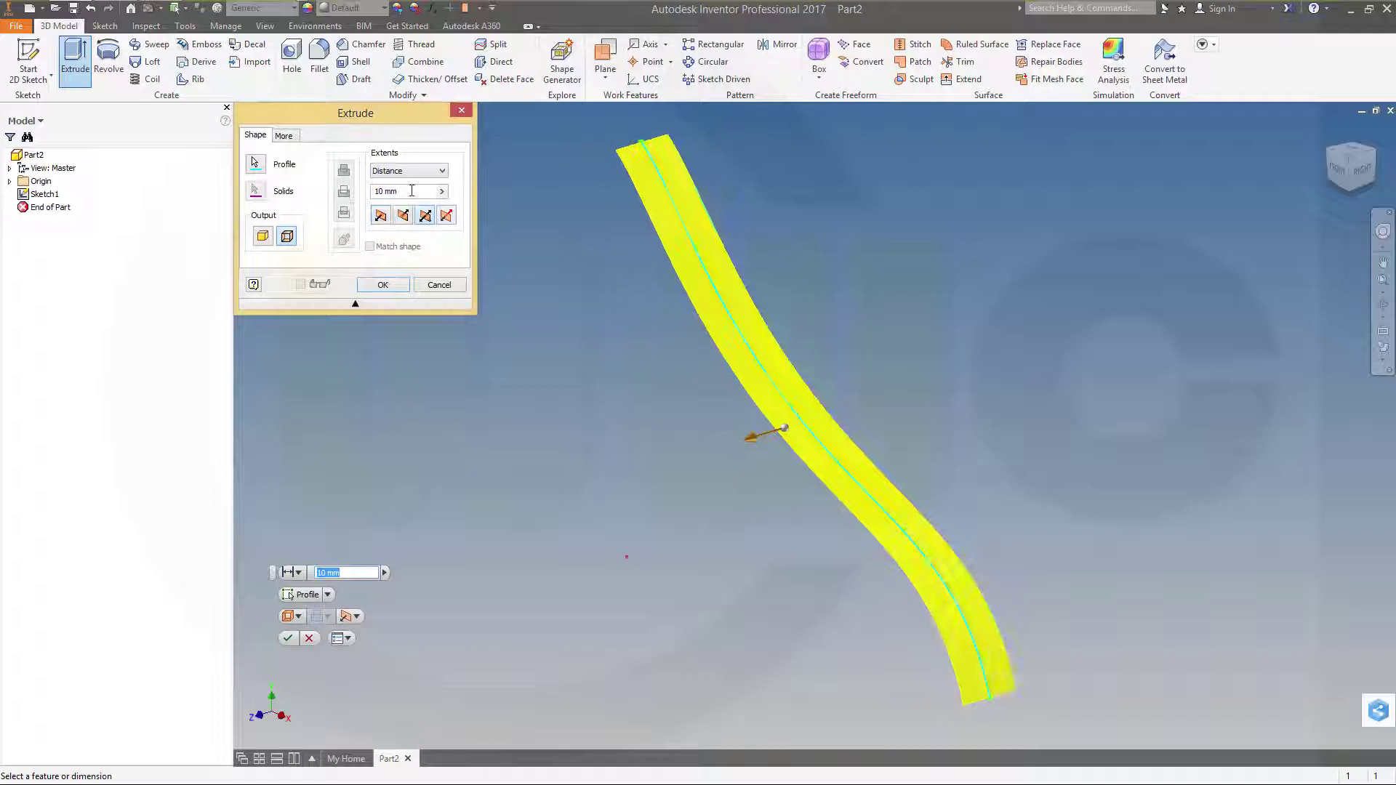
text(100)
key(Return)
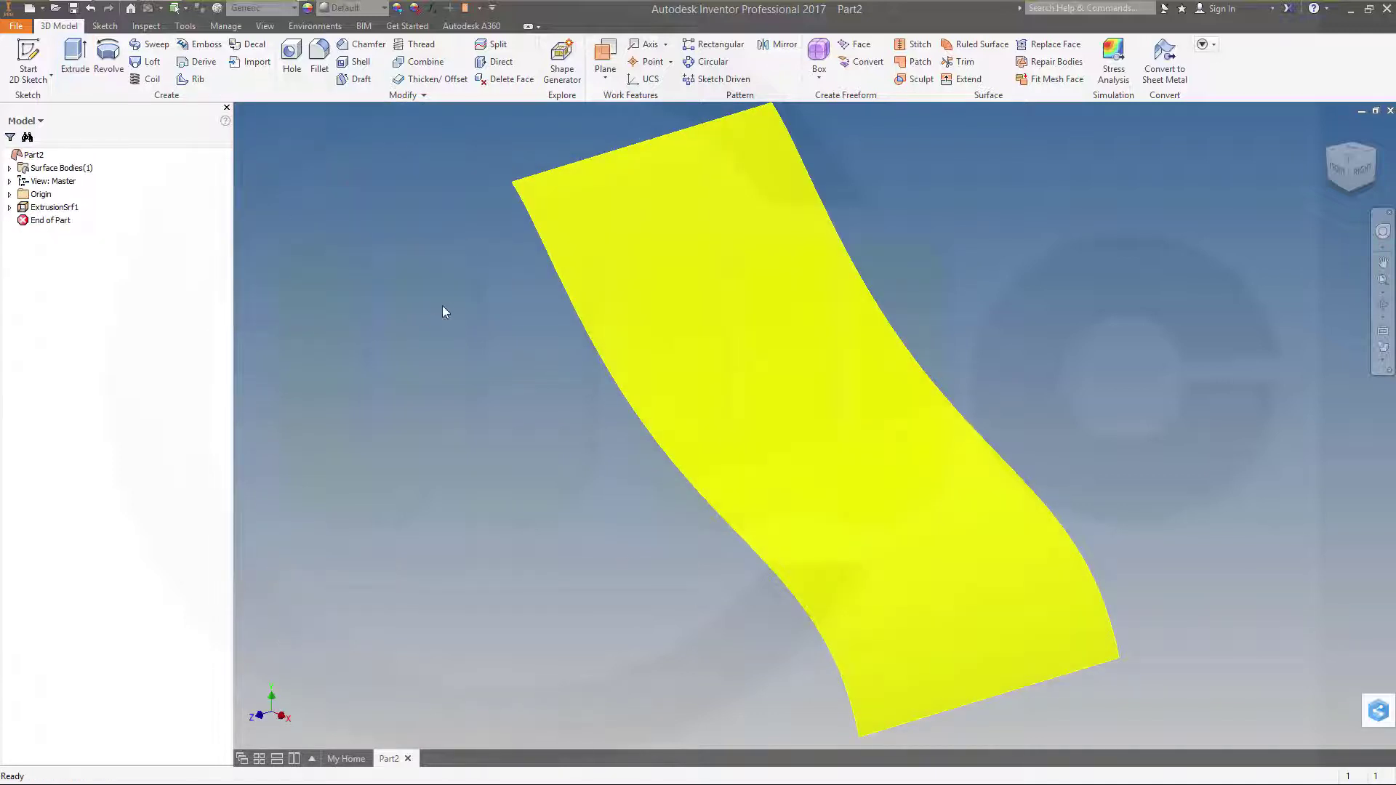
middle_drag(445, 311, 552, 427)
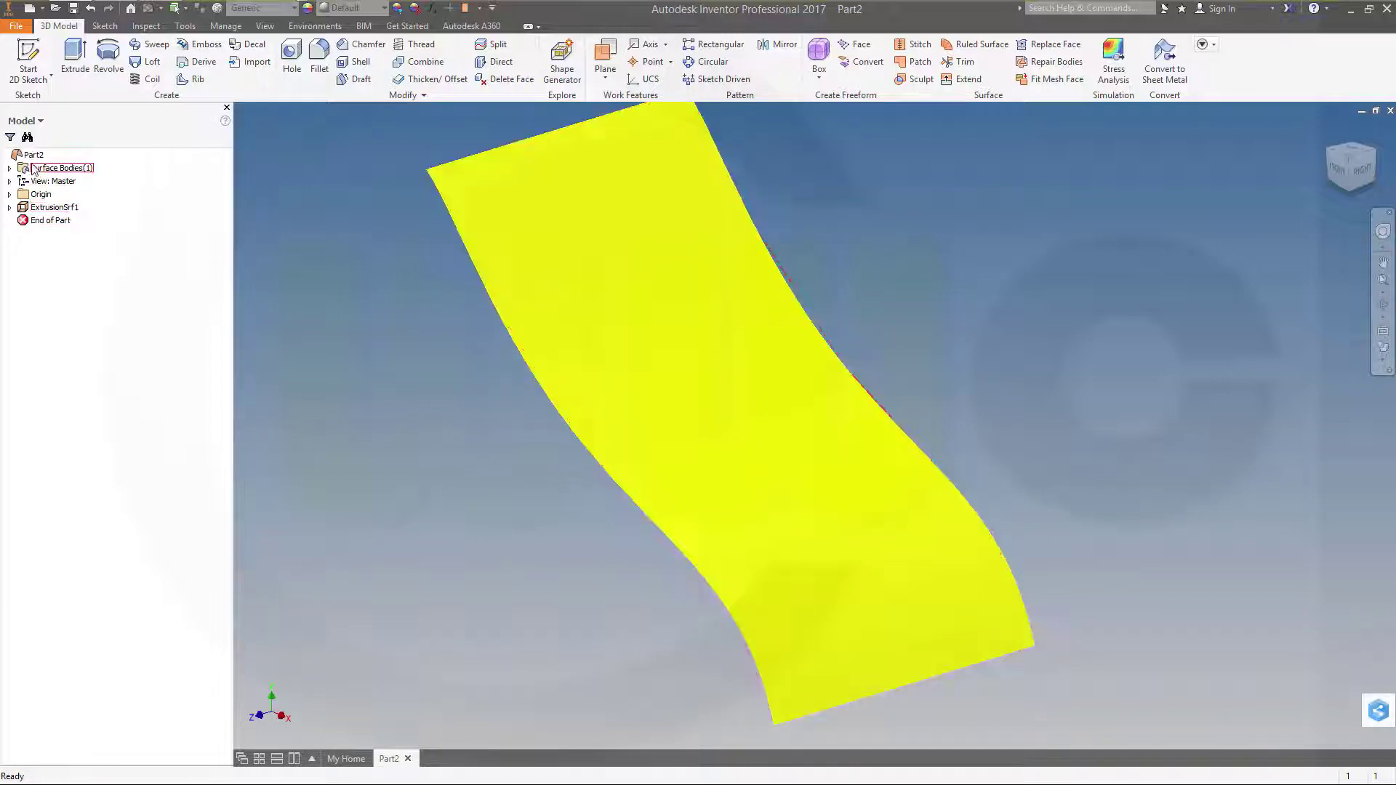
Make the Srf1 ribbon surface body translucent.
click(10, 168)
right_click(54, 184)
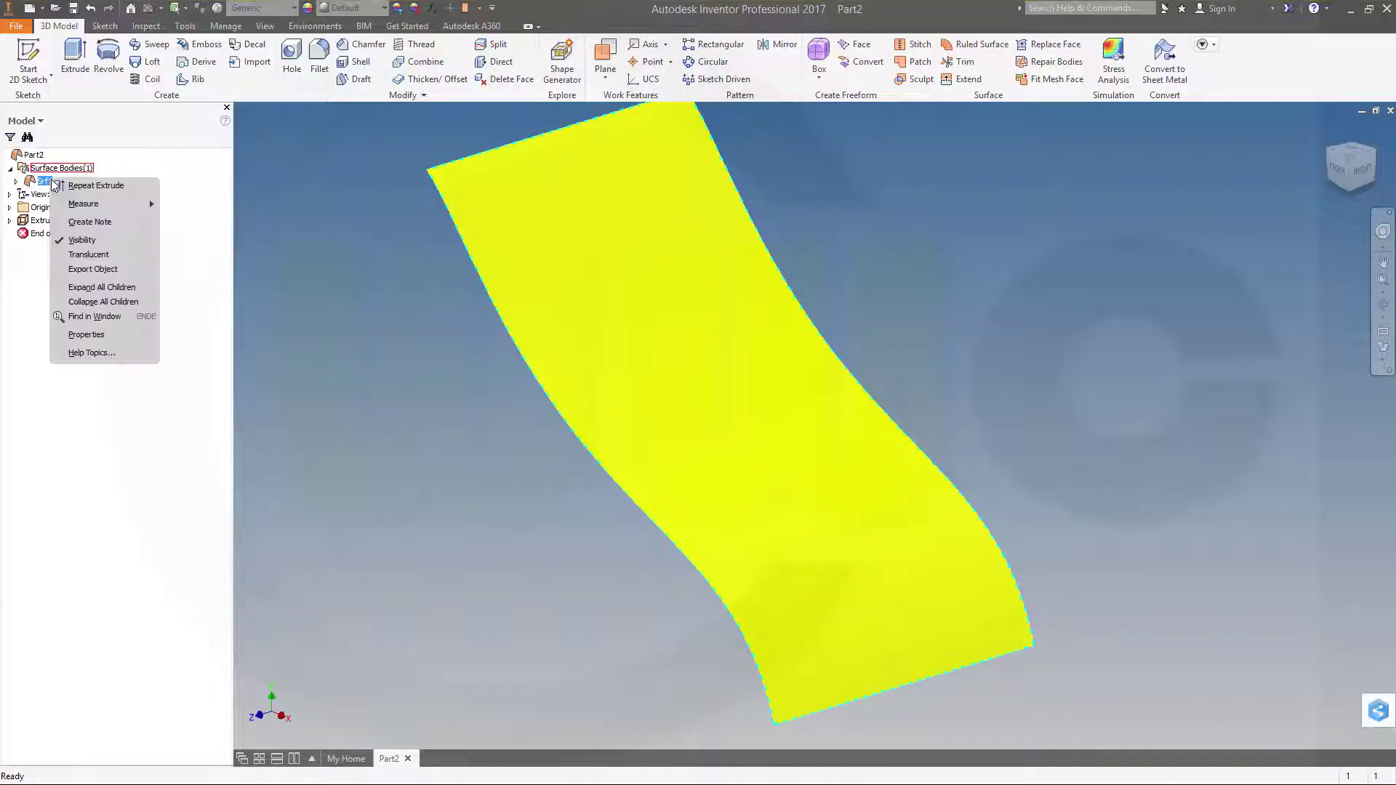
click(88, 254)
middle_drag(522, 528, 539, 584)
scroll(564, 574, down, 3)
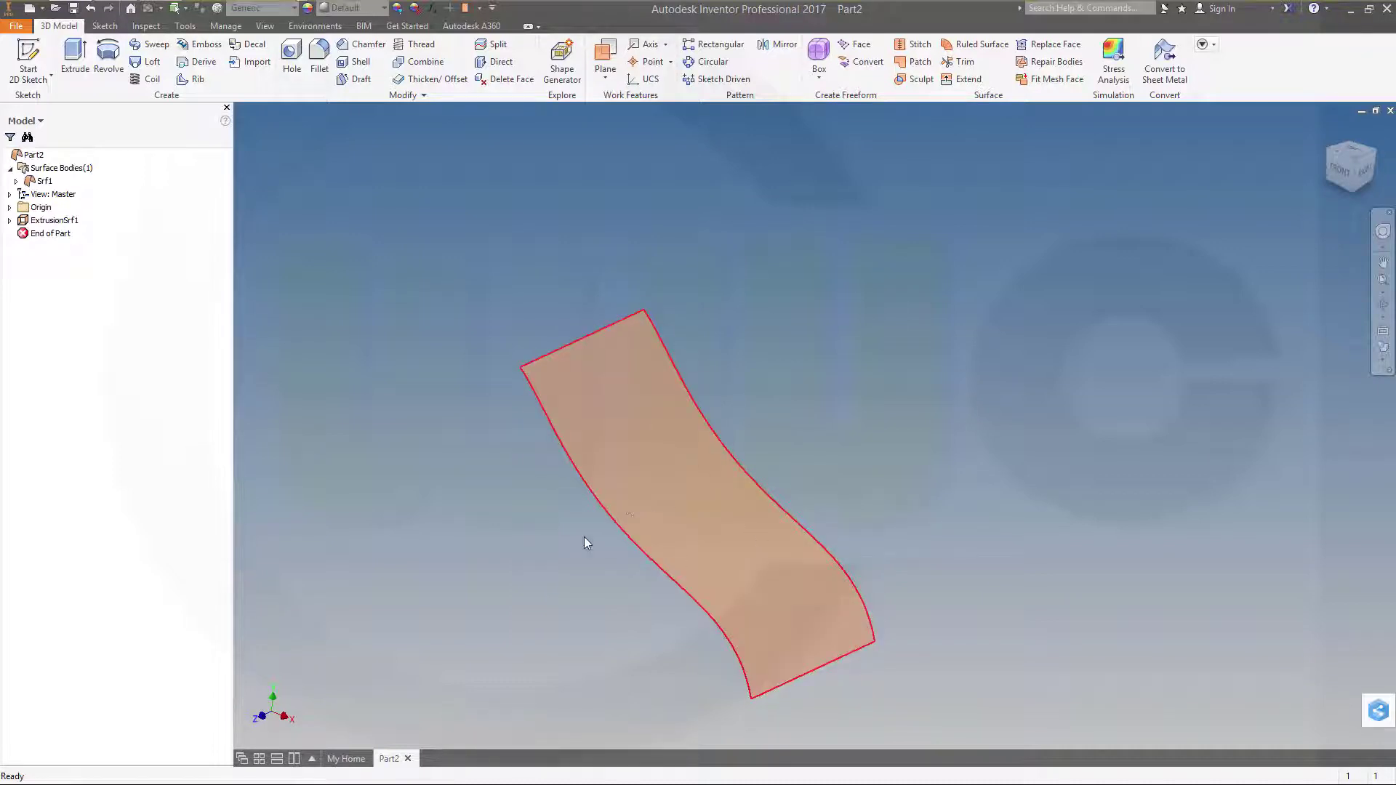
click(564, 358)
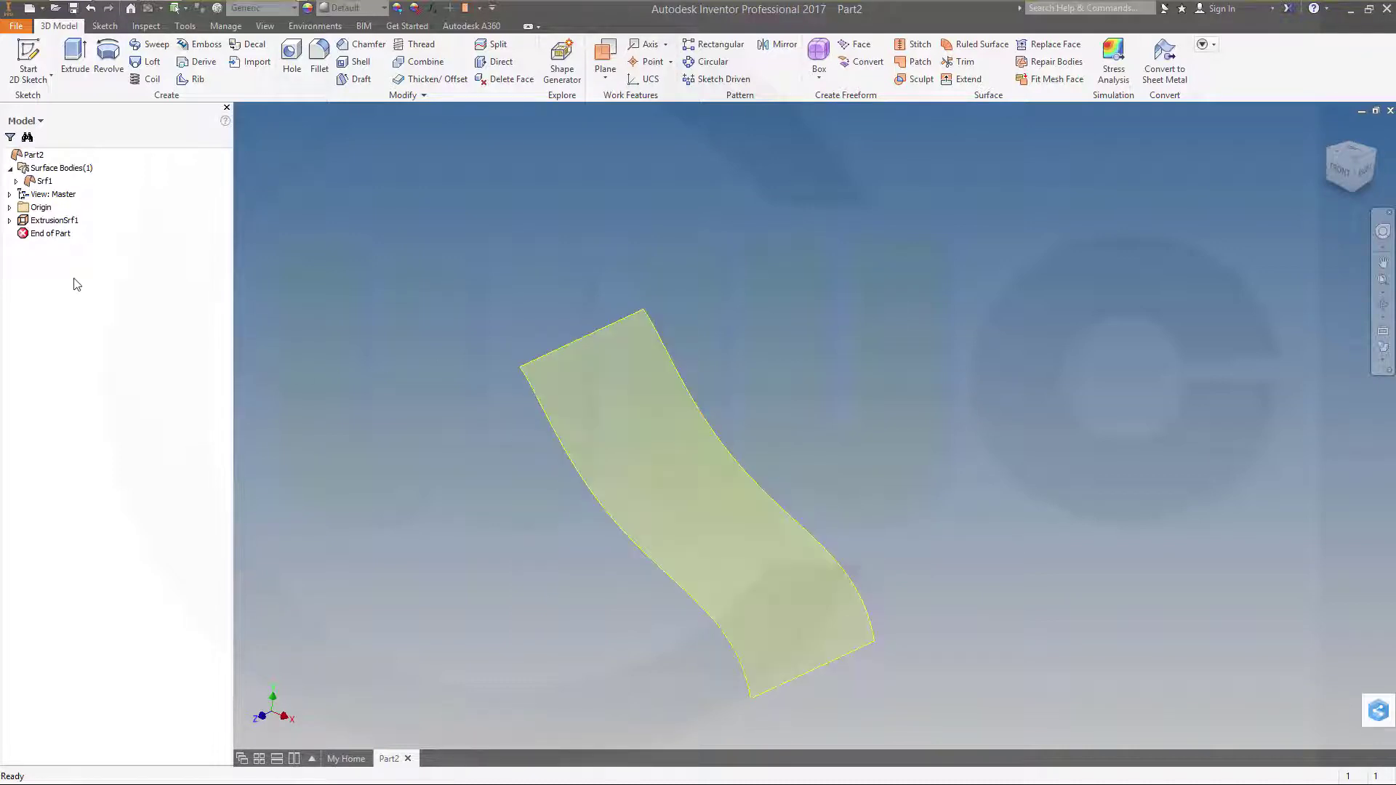
Turn on visibility of Sketch1 under ExtrusionSrf1 to show the spline.
click(9, 221)
right_click(49, 233)
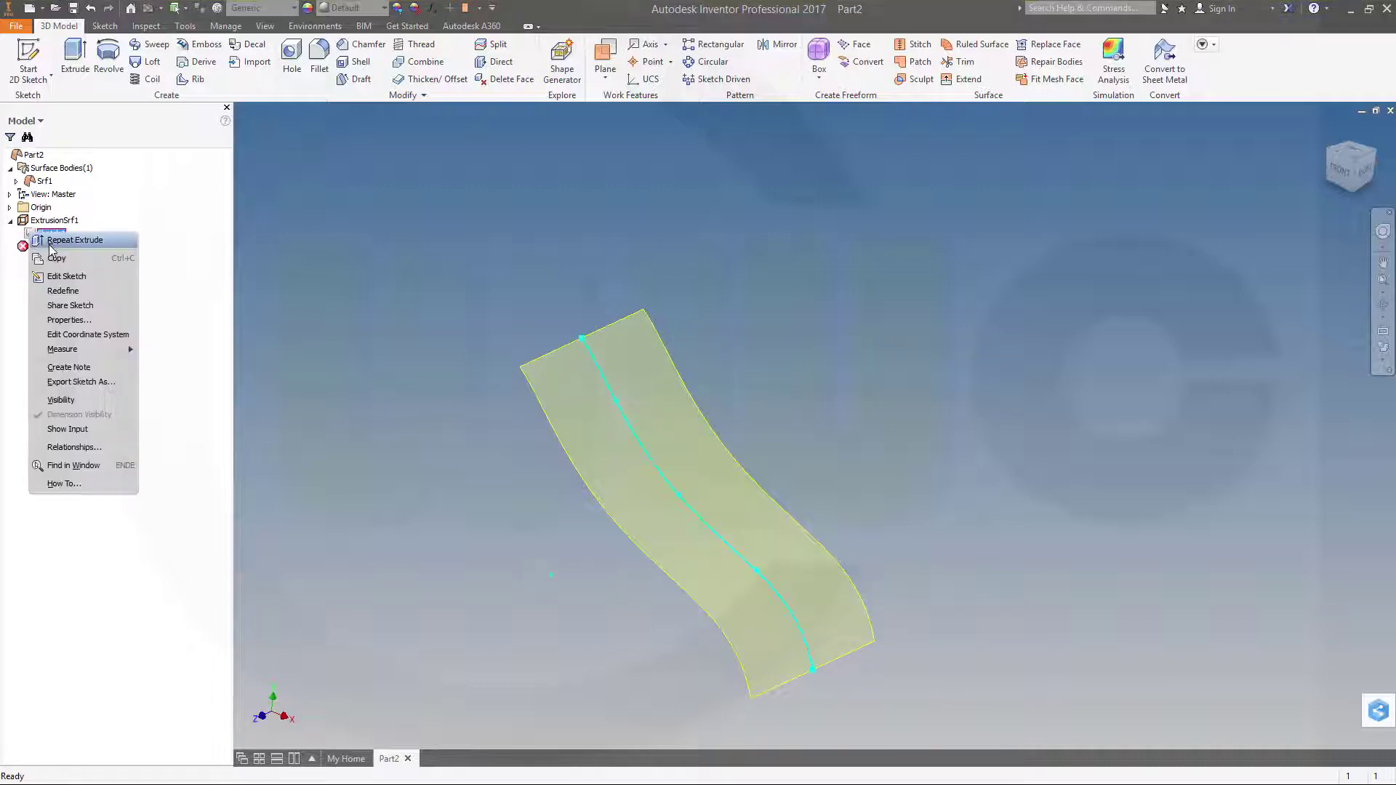
click(61, 400)
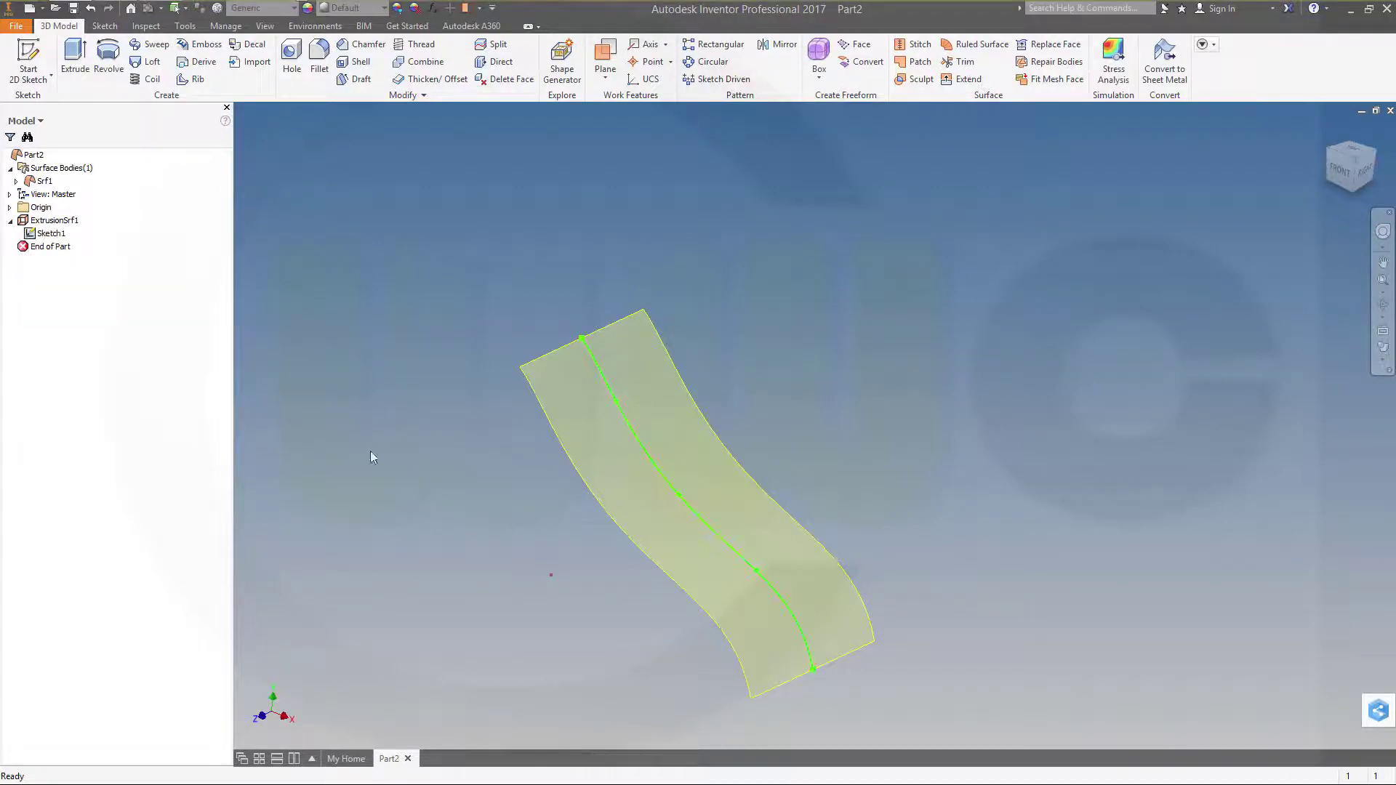
click(682, 520)
Create Work Point1 at the spline midpoint and Work Plane1 through it parallel to XZ Plane.
click(649, 62)
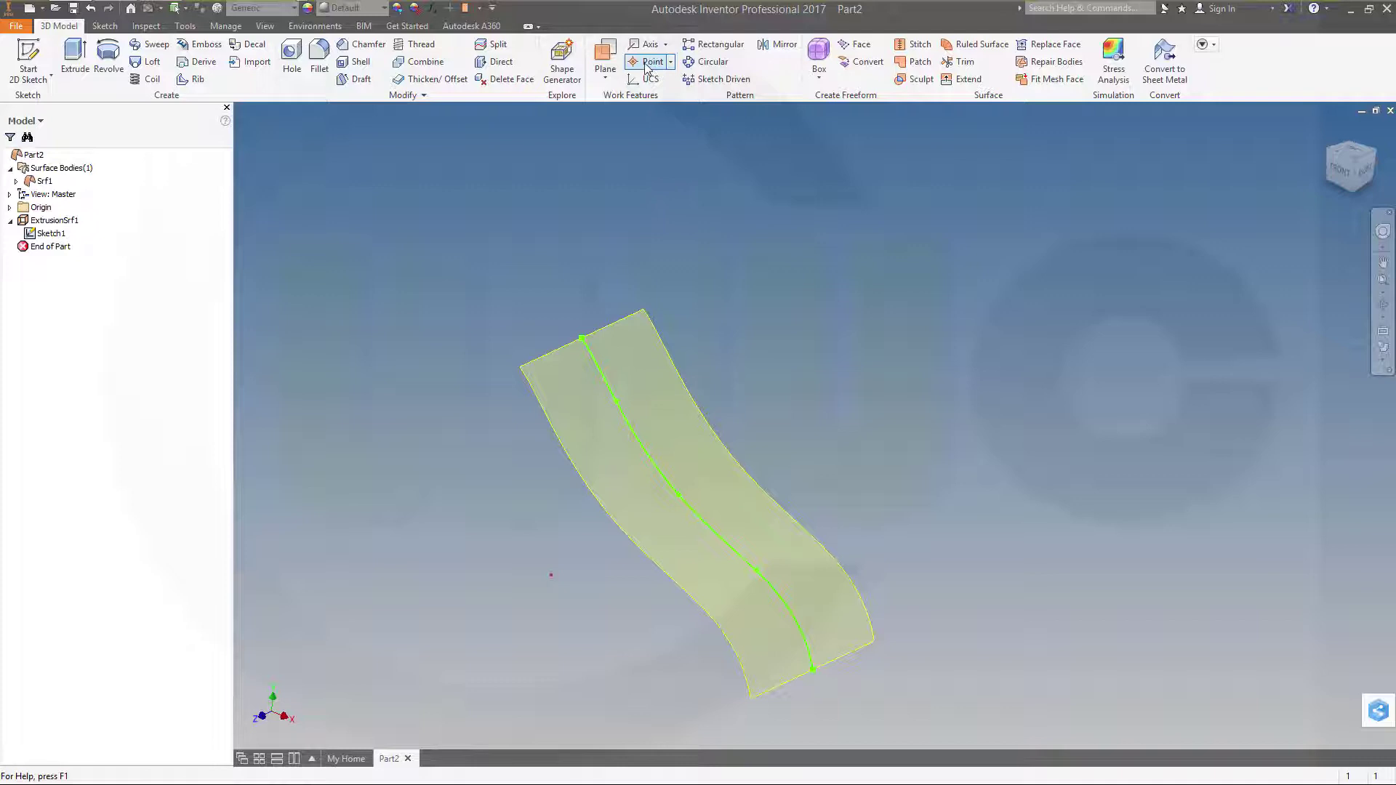
click(679, 493)
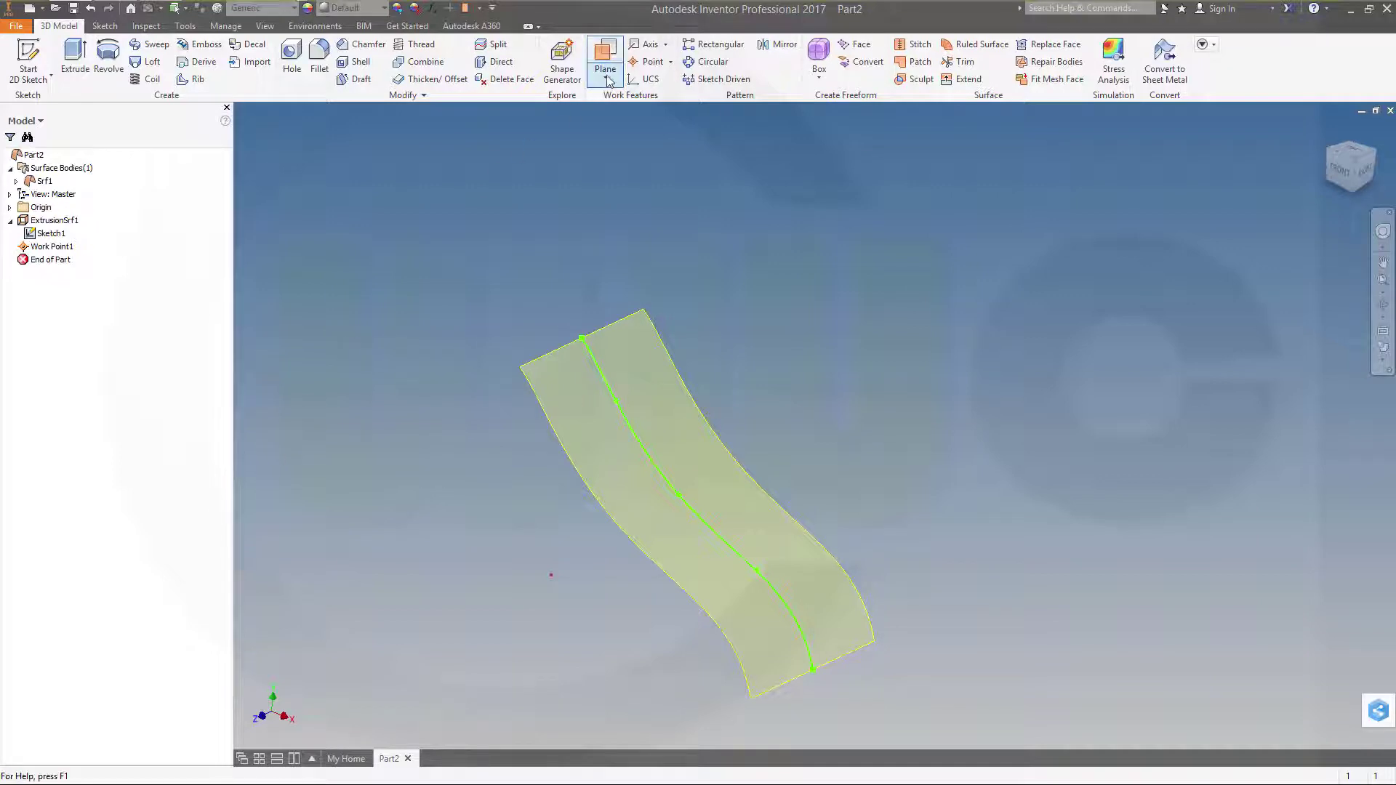
click(605, 55)
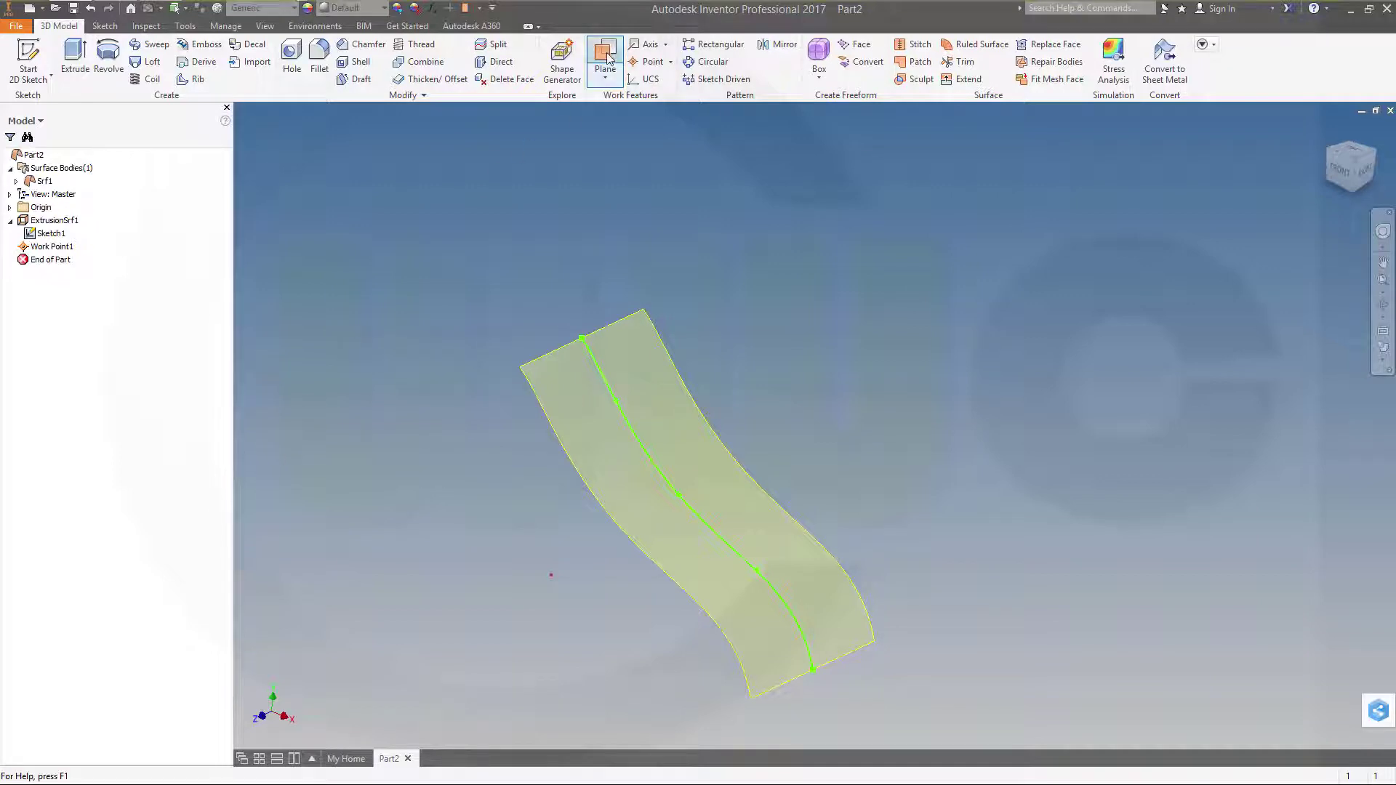
click(677, 500)
click(48, 248)
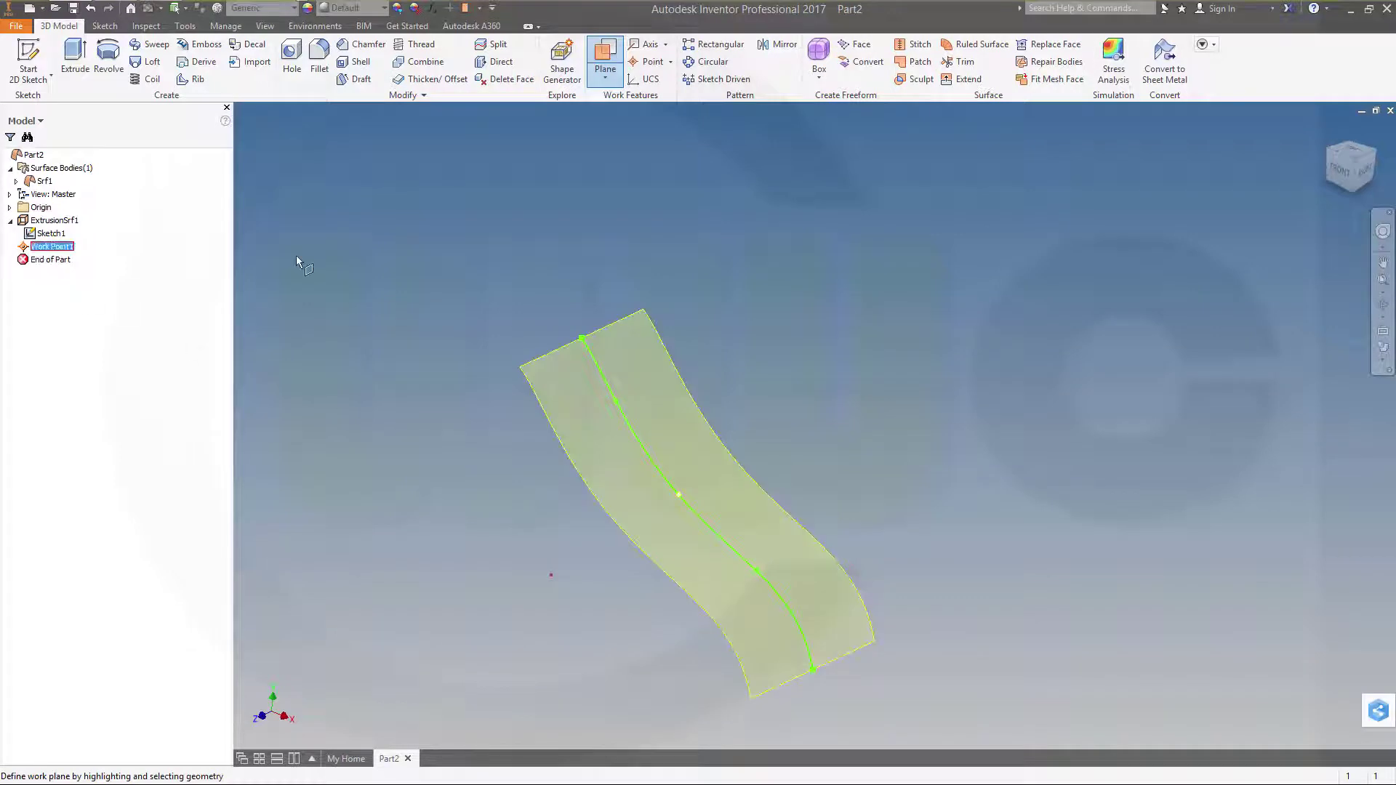
click(10, 207)
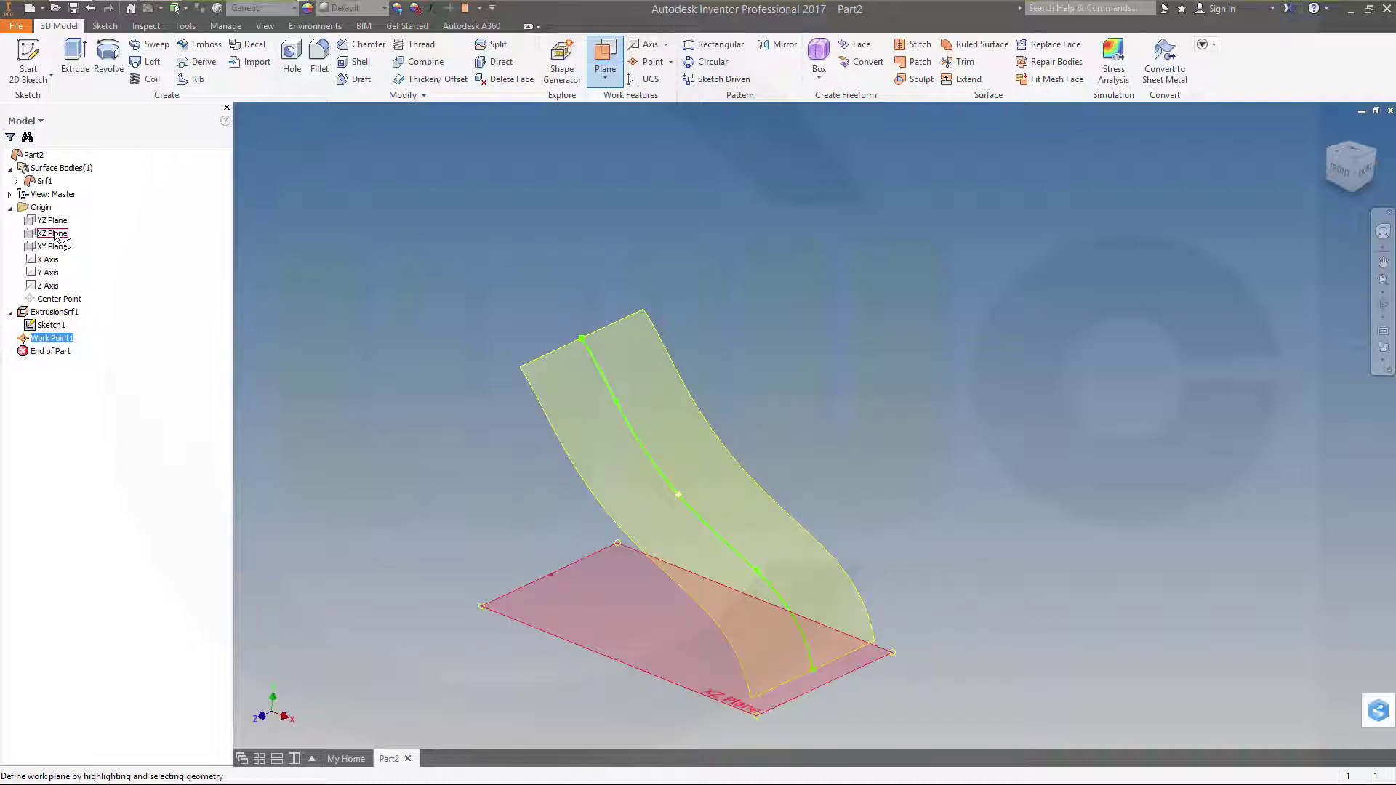
click(56, 236)
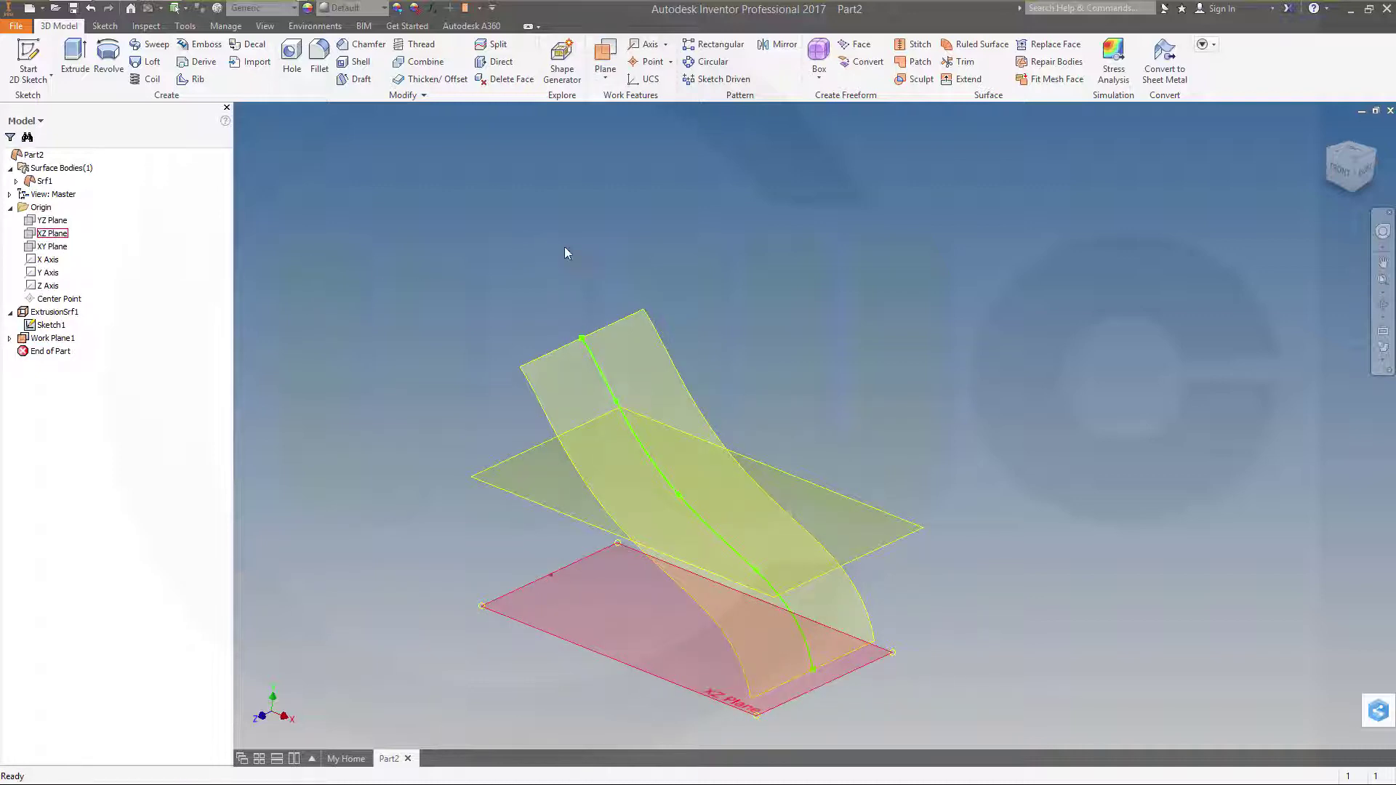
middle_drag(882, 429, 900, 390)
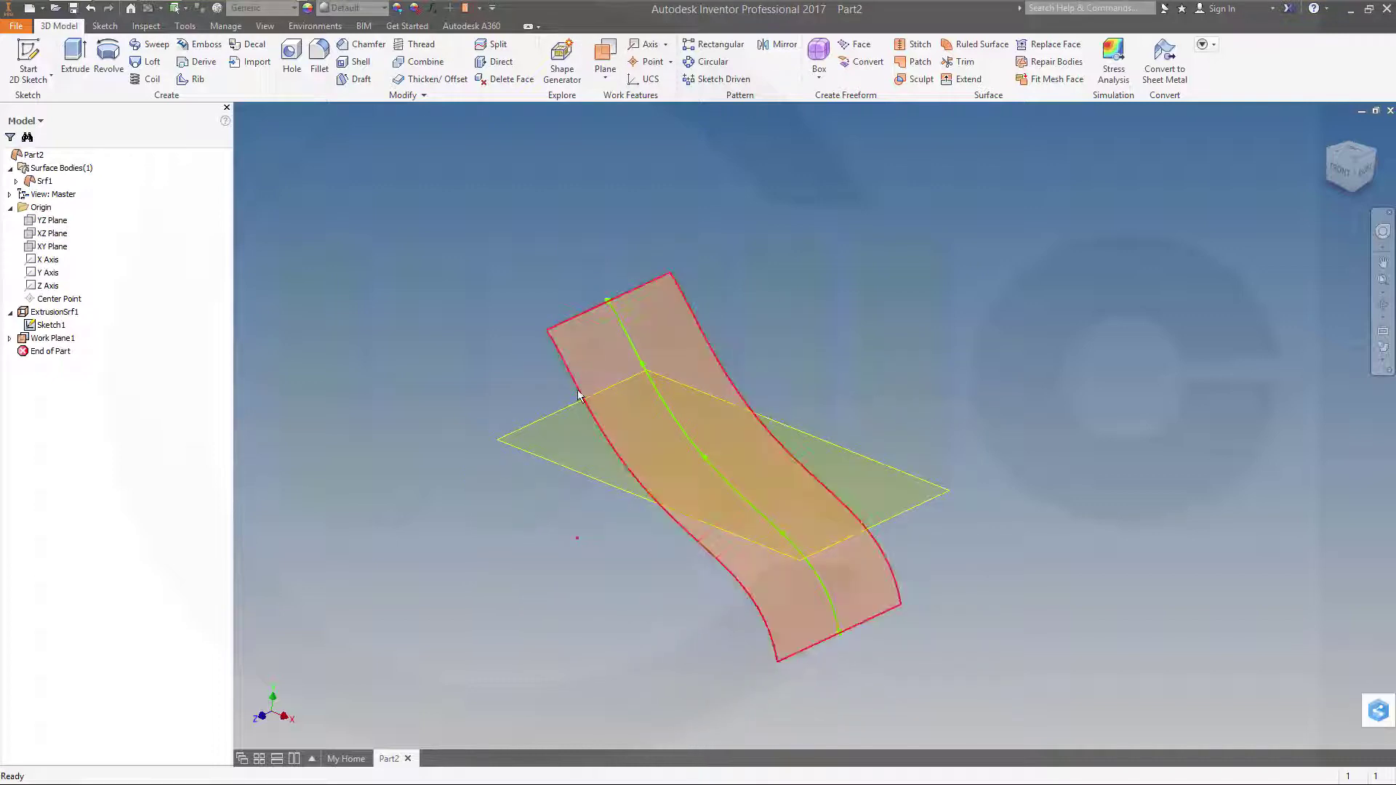
middle_drag(547, 584, 537, 618)
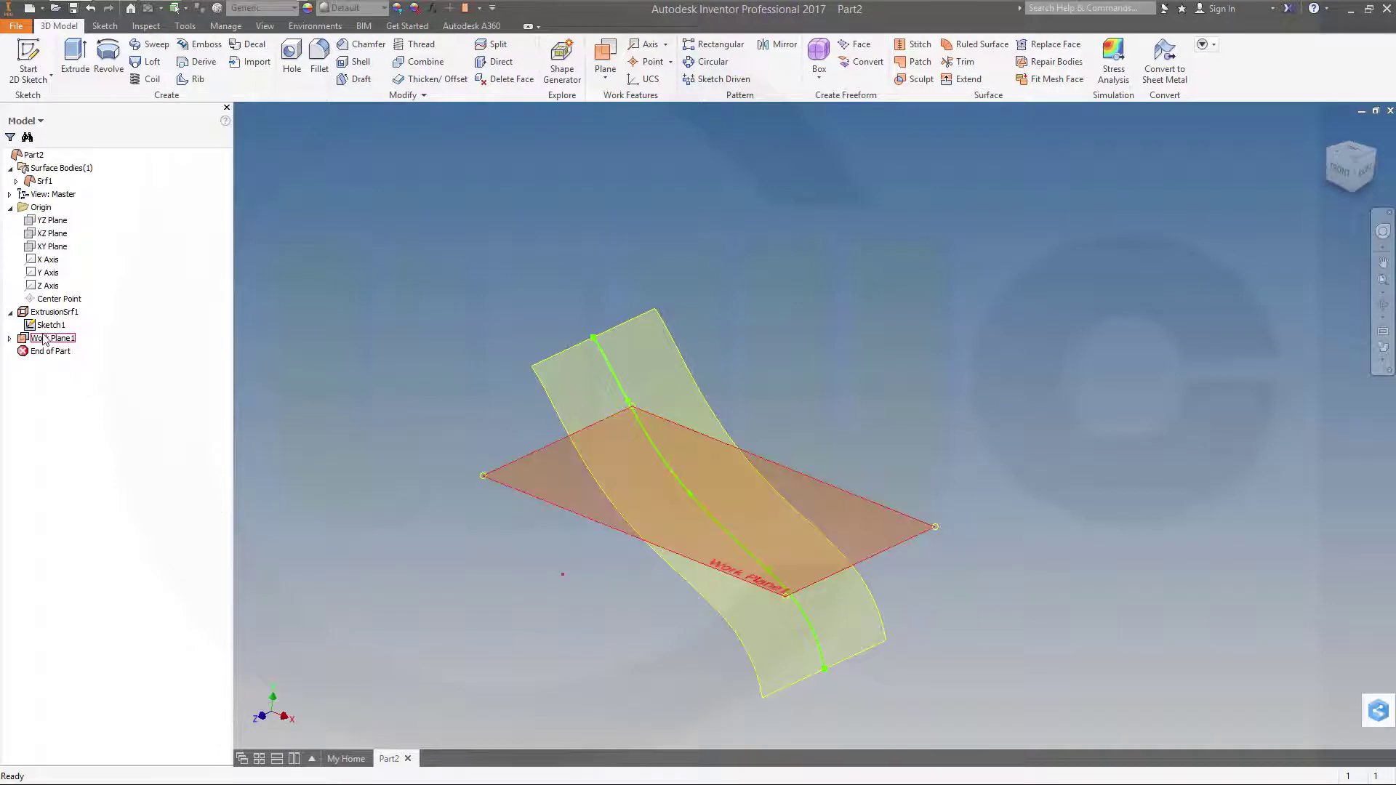
On Work Plane1, sketch a 25 mm diameter circle centred on the spline and finish Sketch2.
click(27, 64)
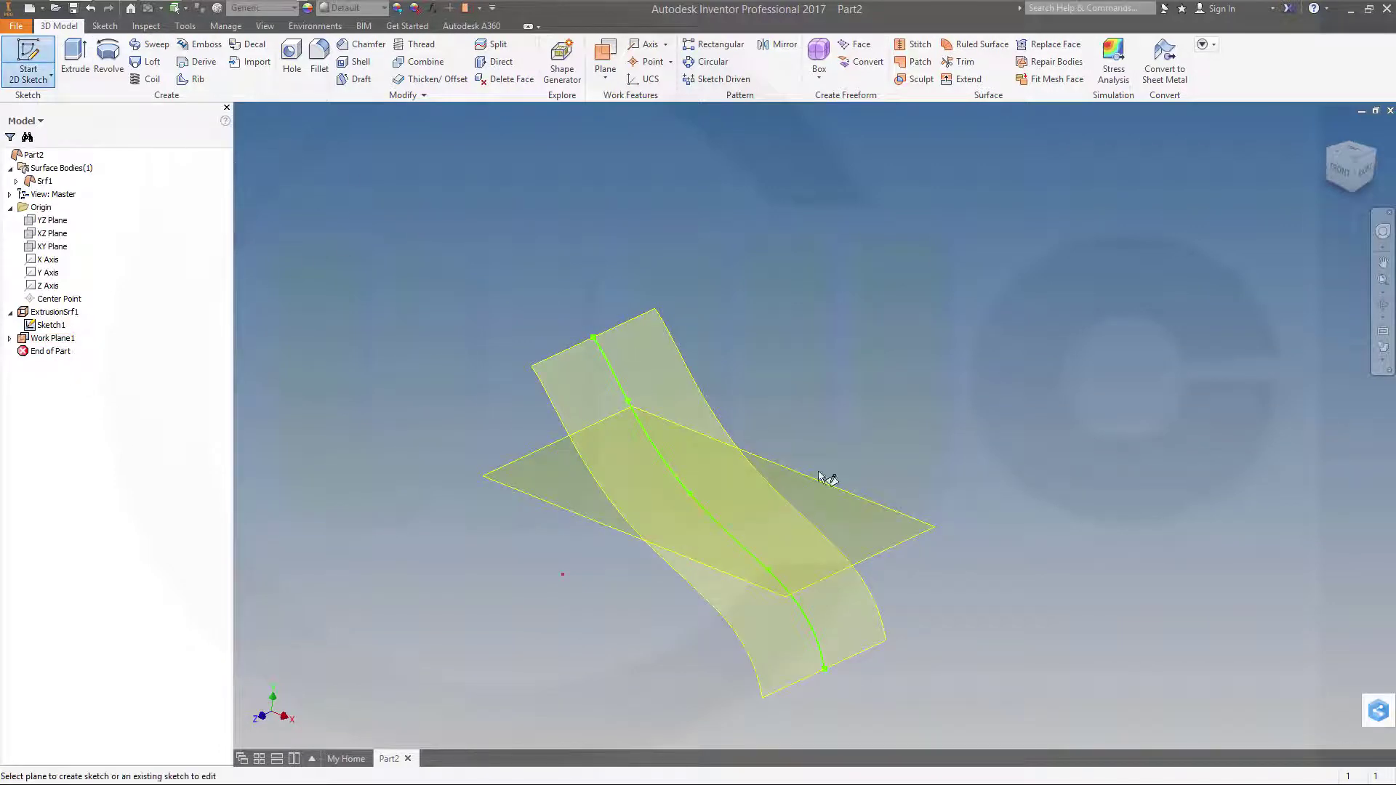
click(903, 554)
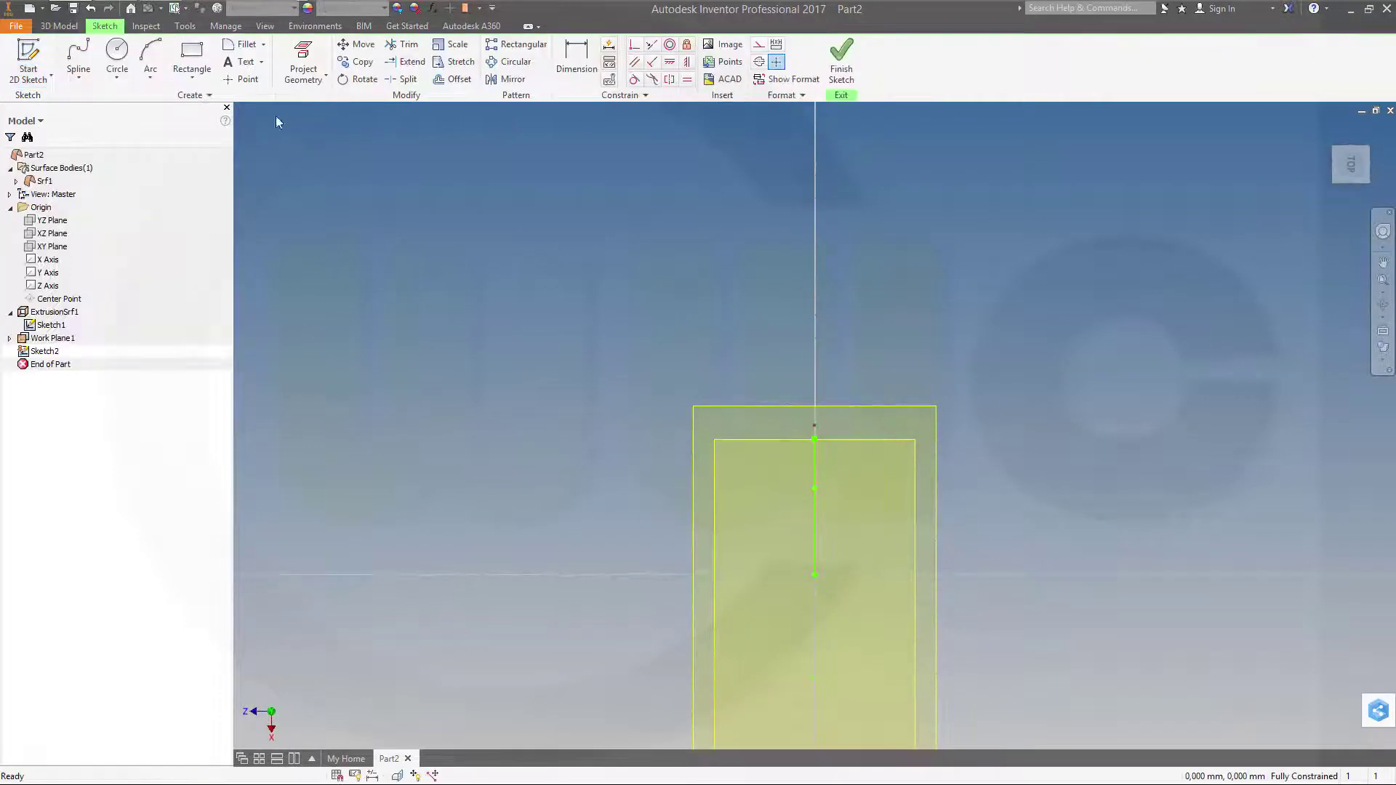
click(118, 52)
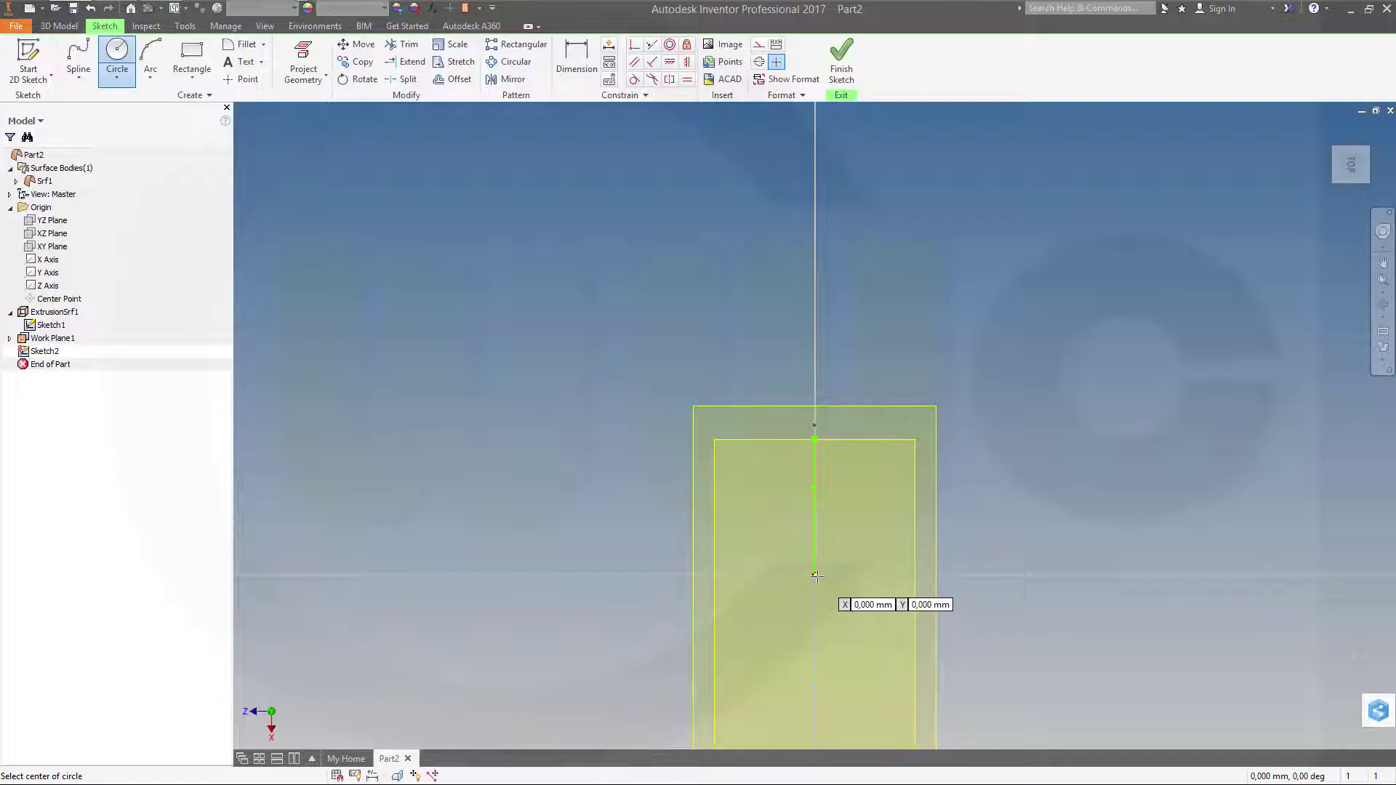
click(814, 574)
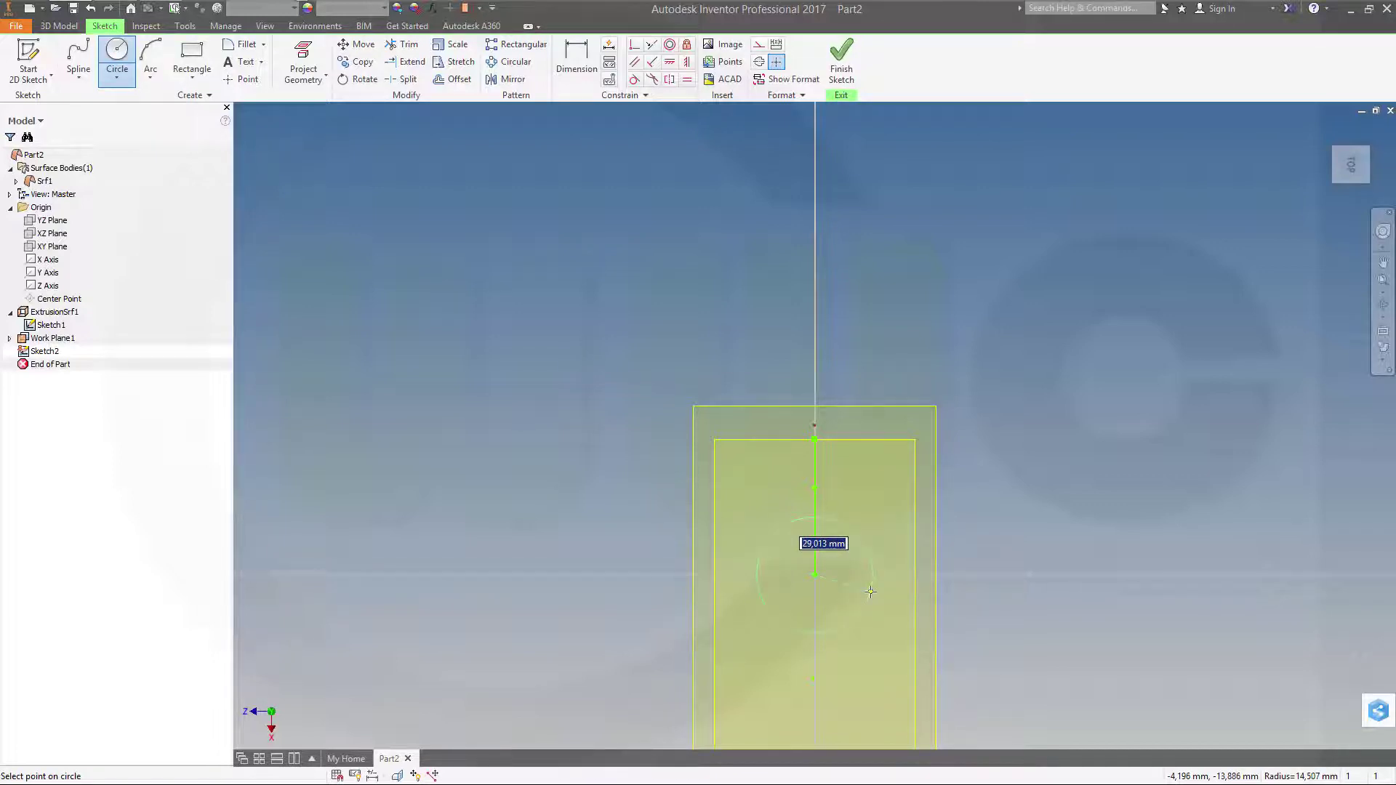
text(25)
key(Return)
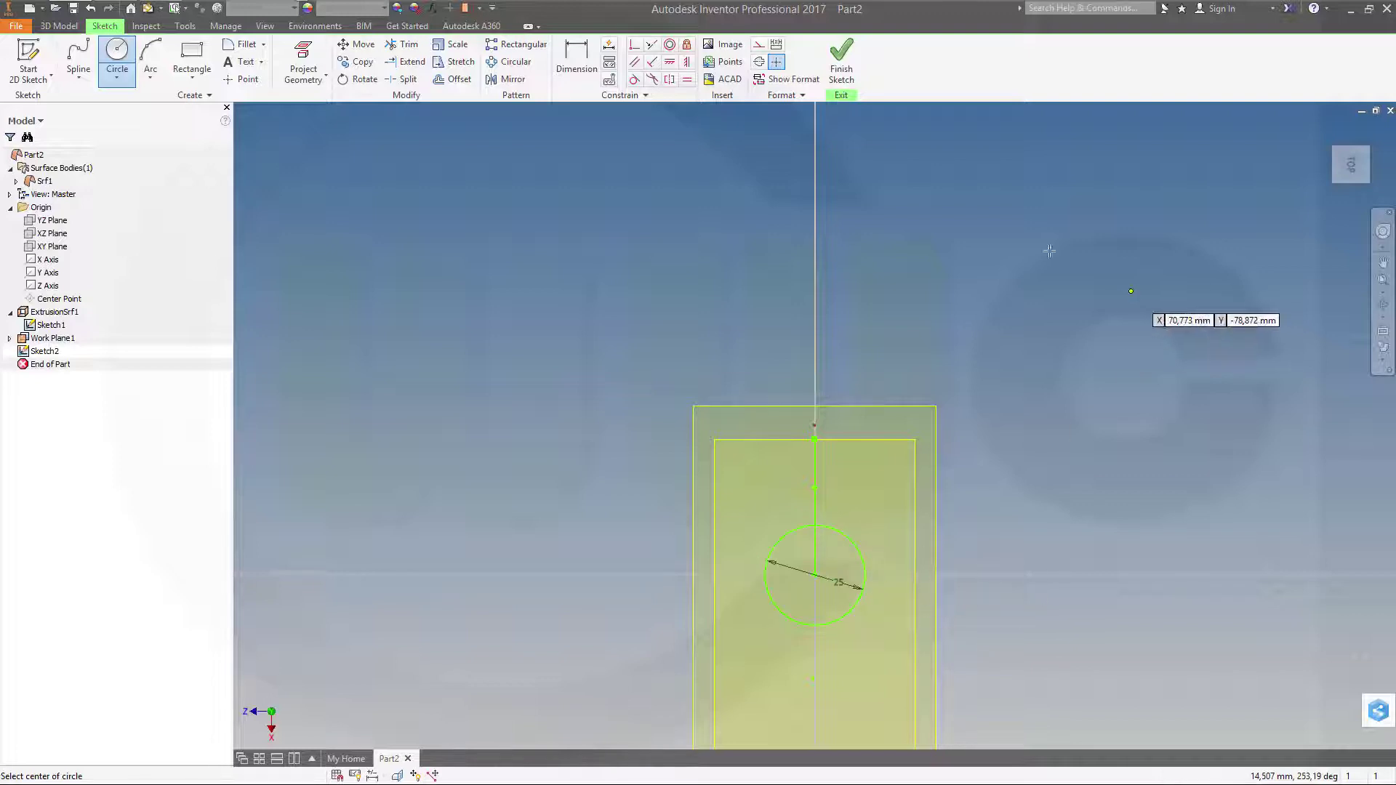
click(841, 62)
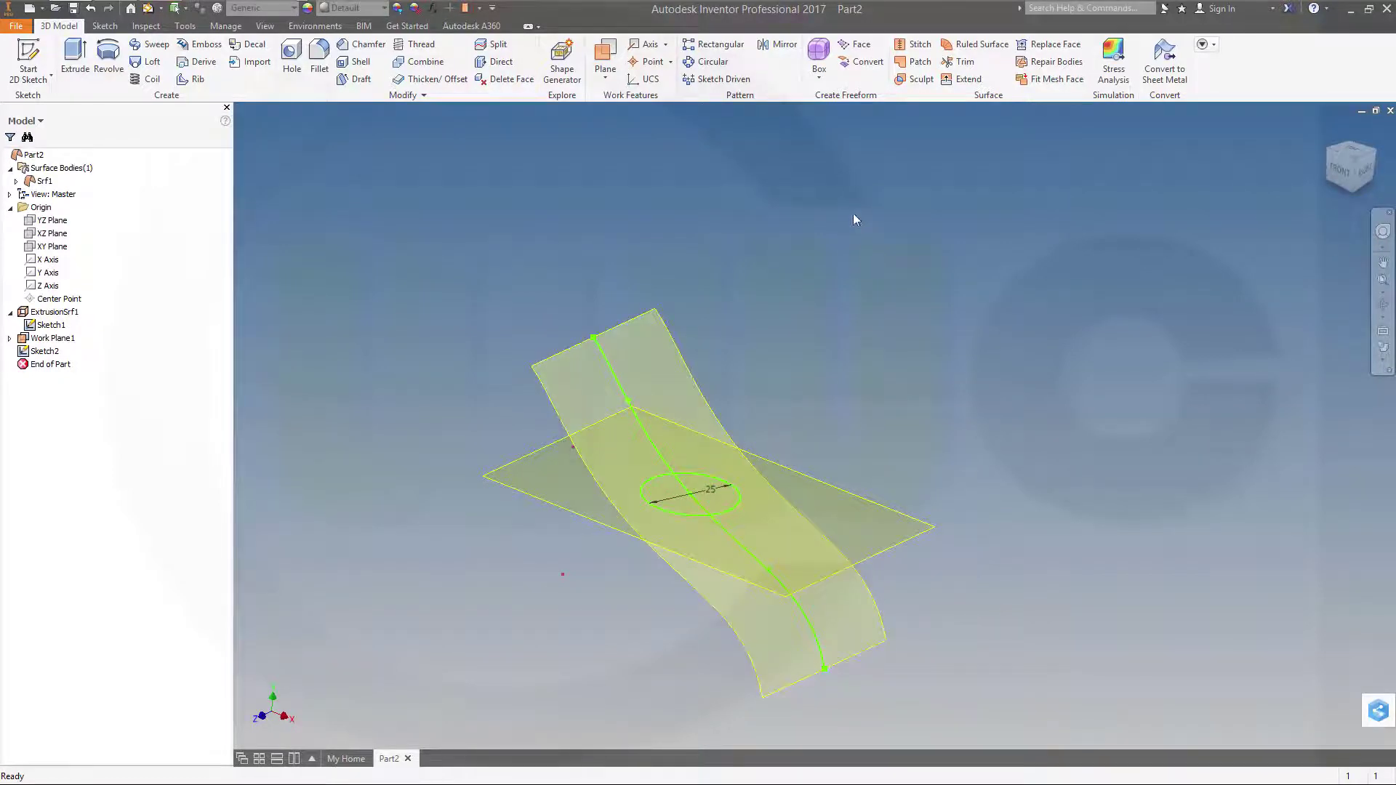
Create Boundary Patch1, a flat disc surface filling the 25 mm circle.
click(915, 62)
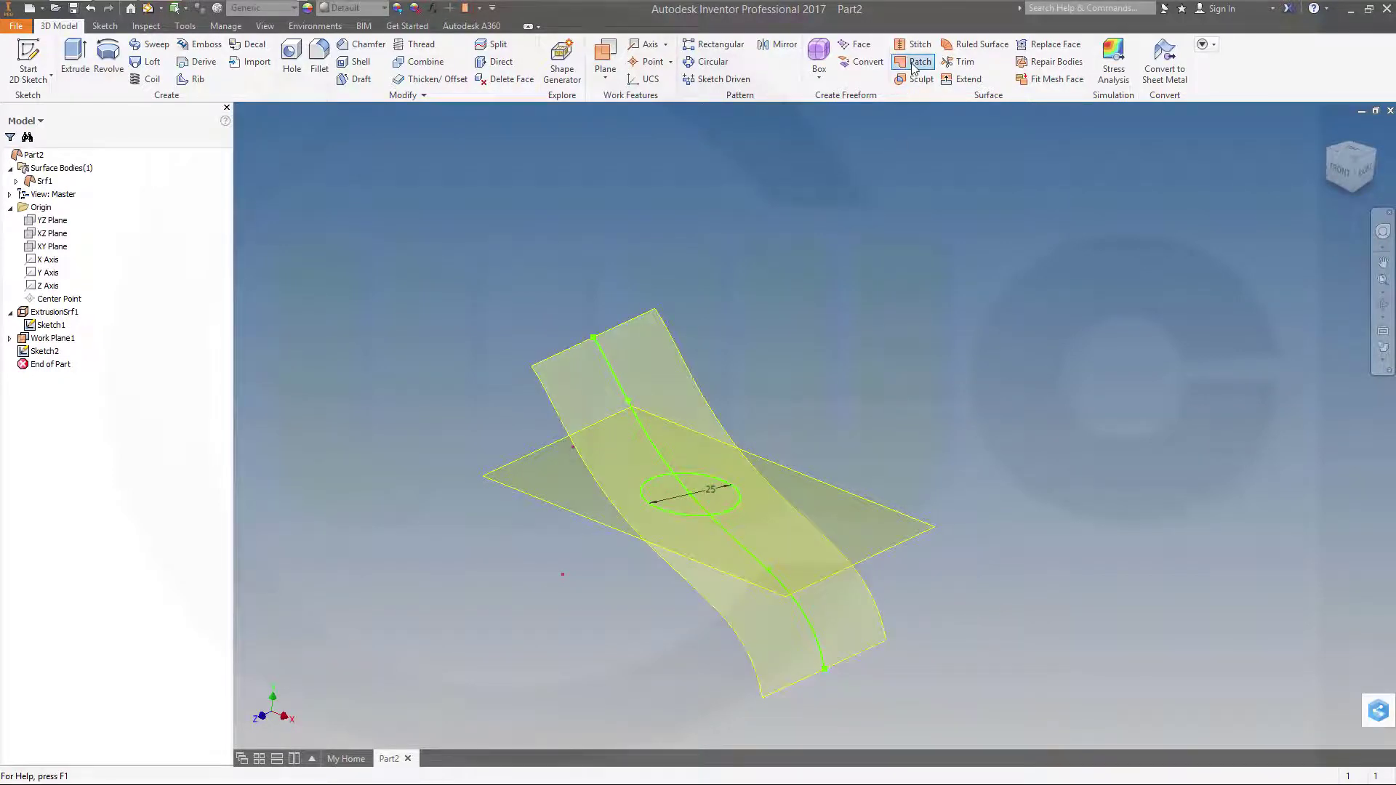
click(718, 496)
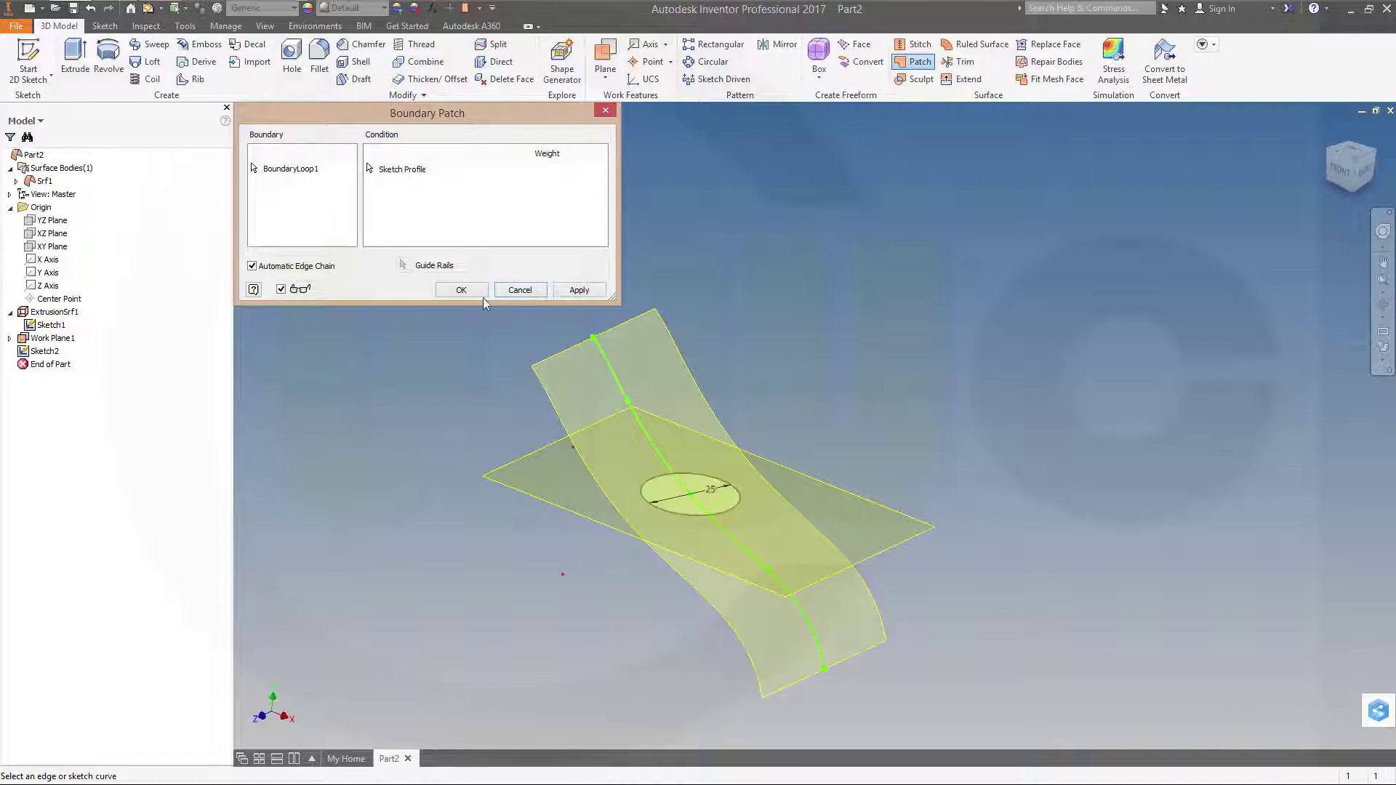
click(463, 289)
middle_drag(861, 386, 902, 435)
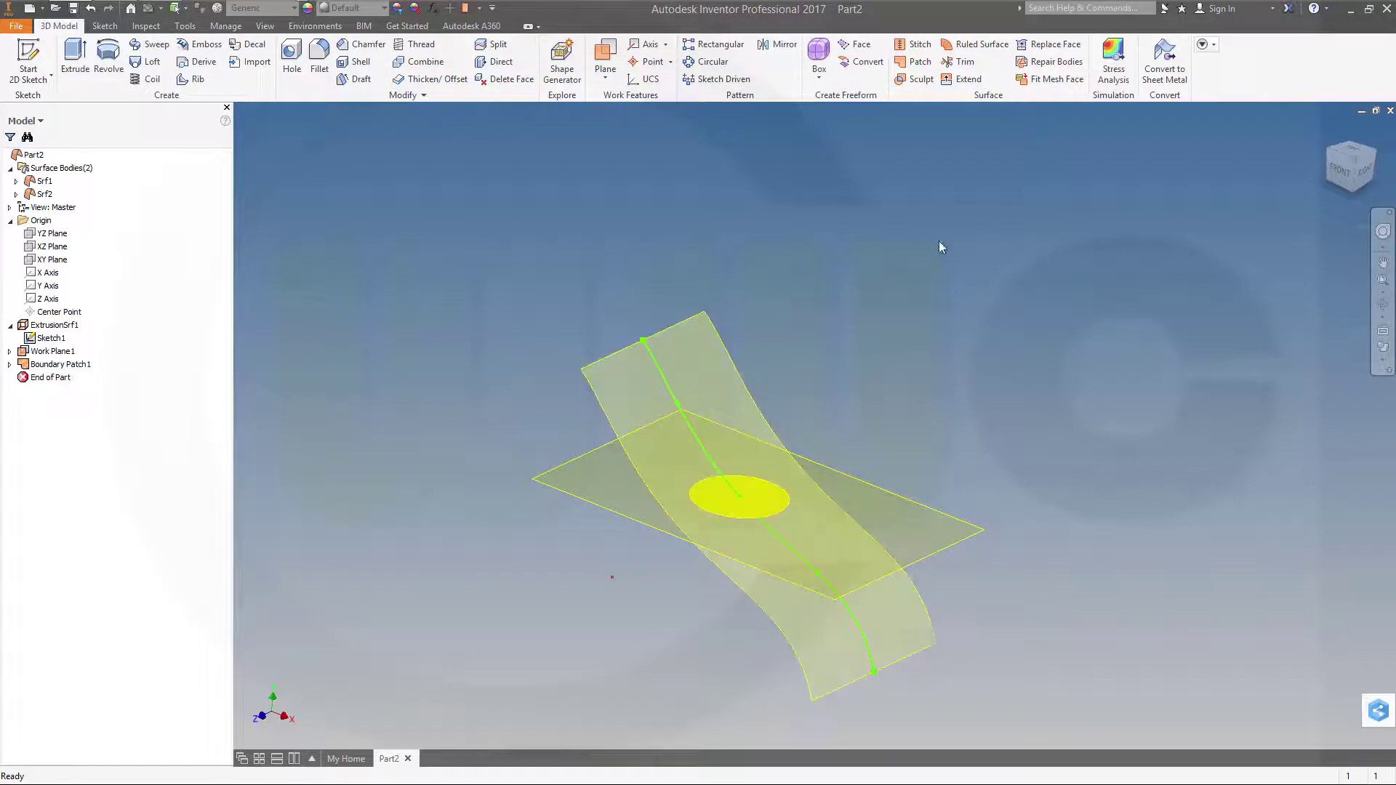
Set up a ruled surface from the circle edge, flipped upward, with -10° angle and 40 distance.
click(974, 44)
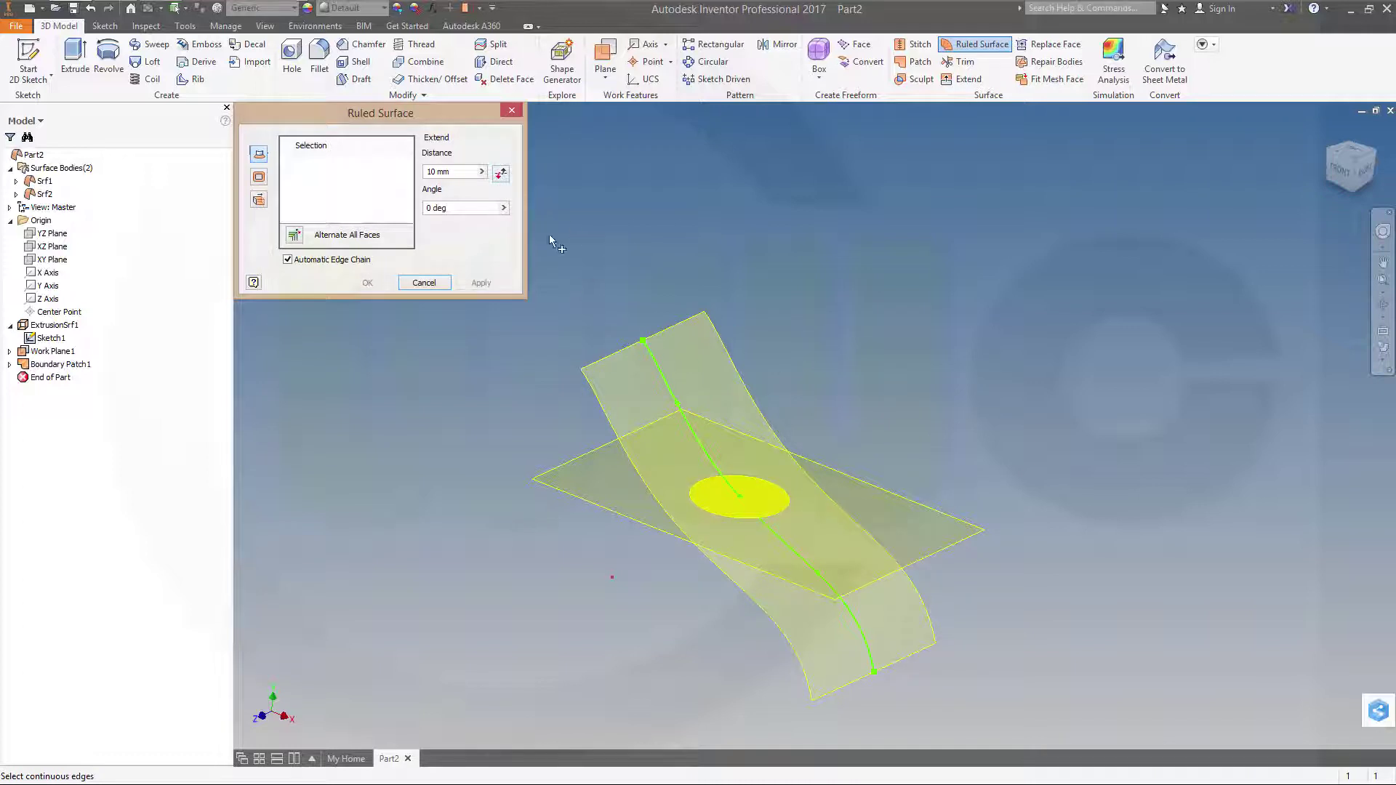
click(727, 518)
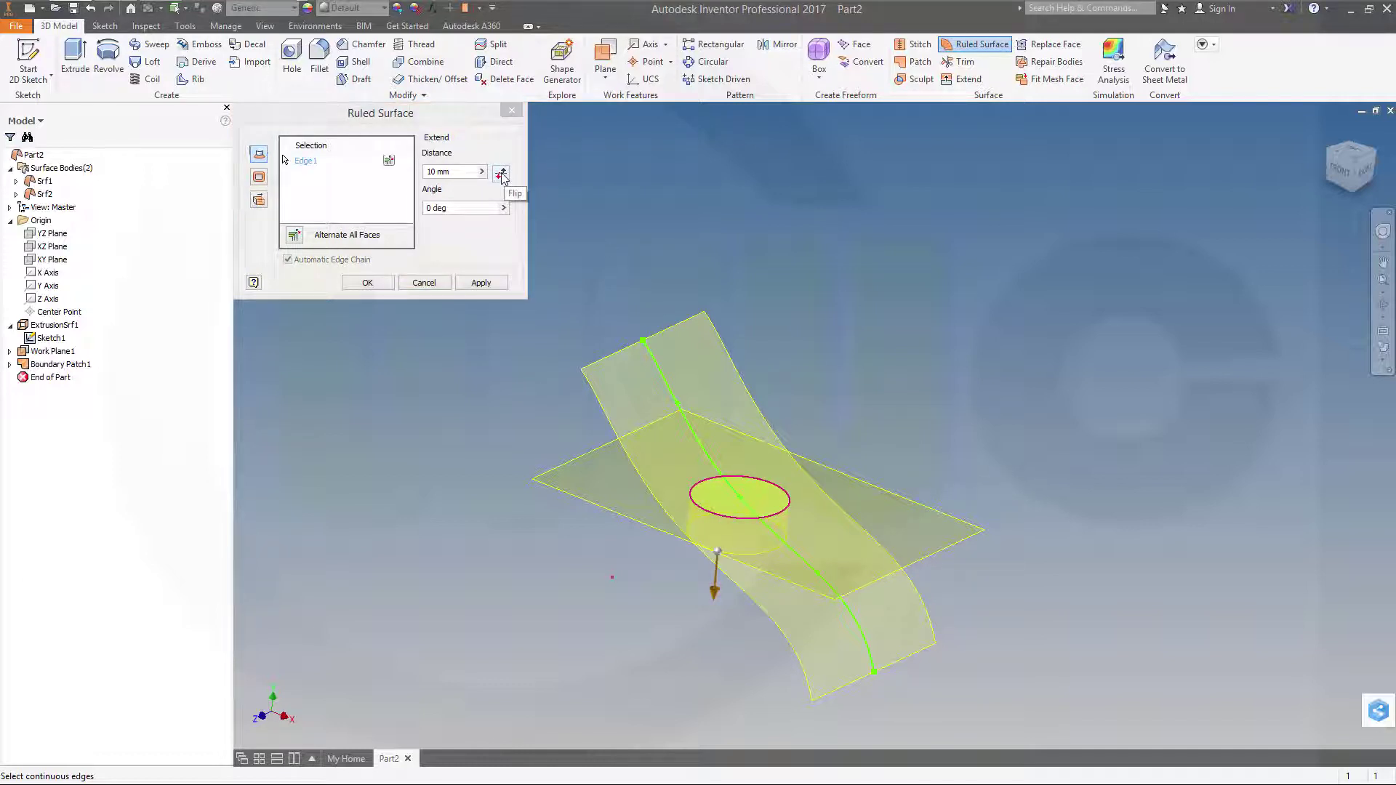
click(502, 173)
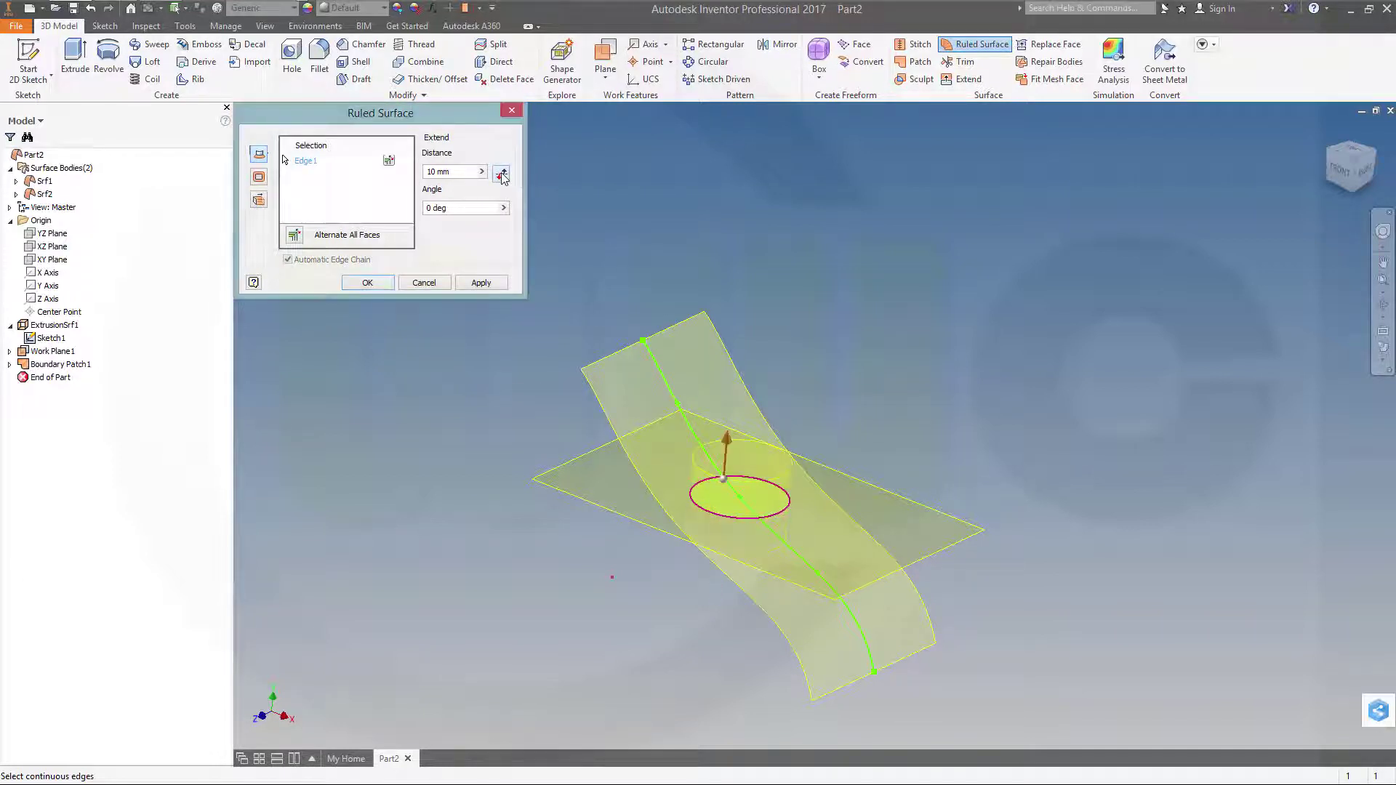
click(489, 208)
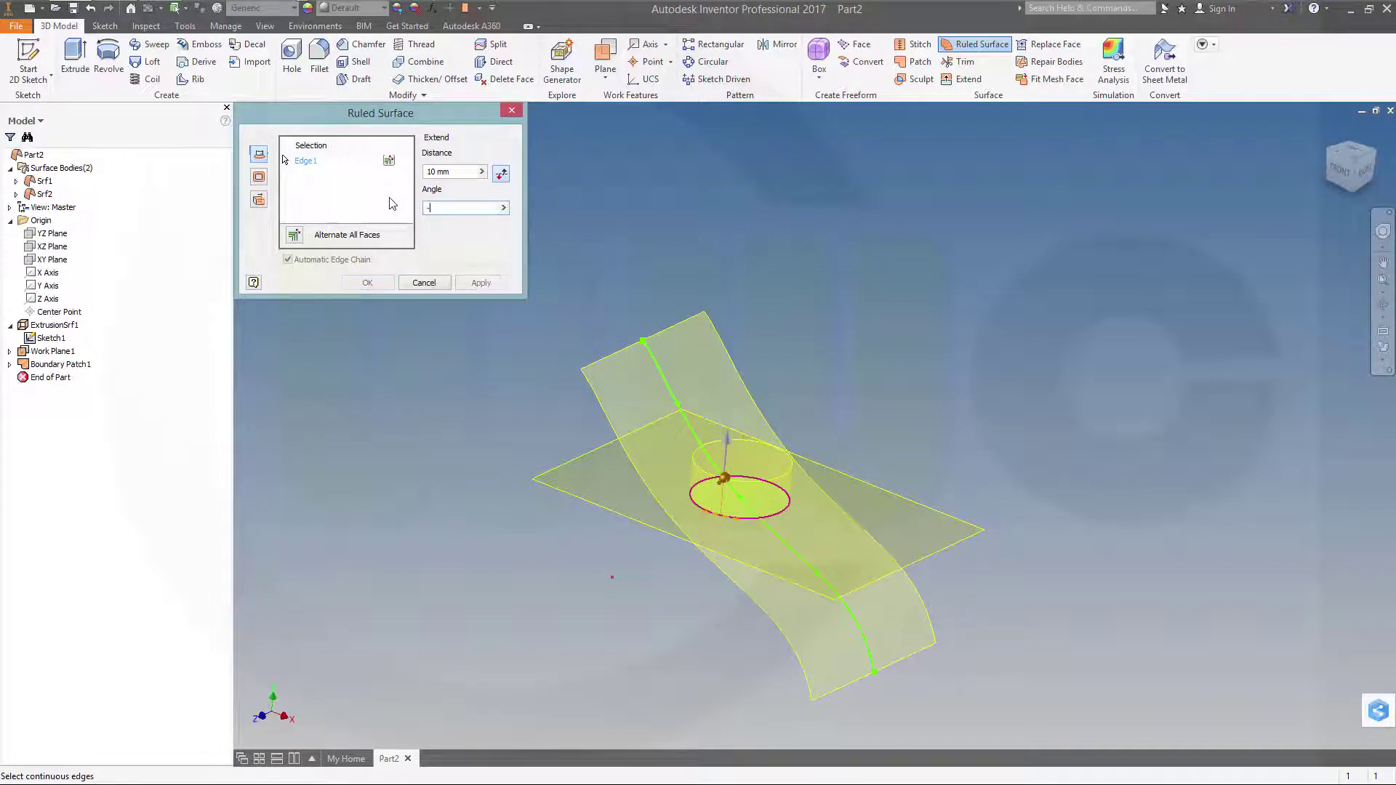
text(-10)
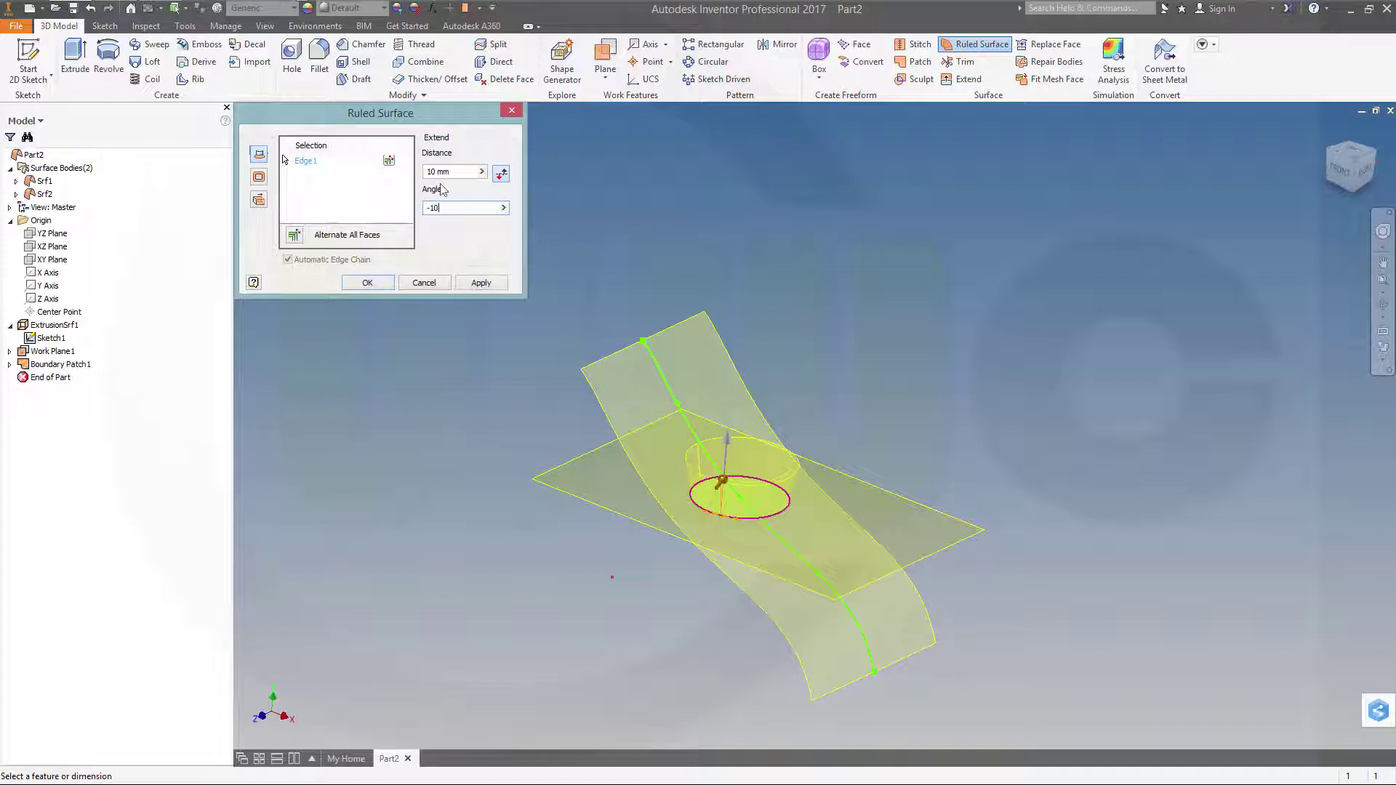
click(462, 170)
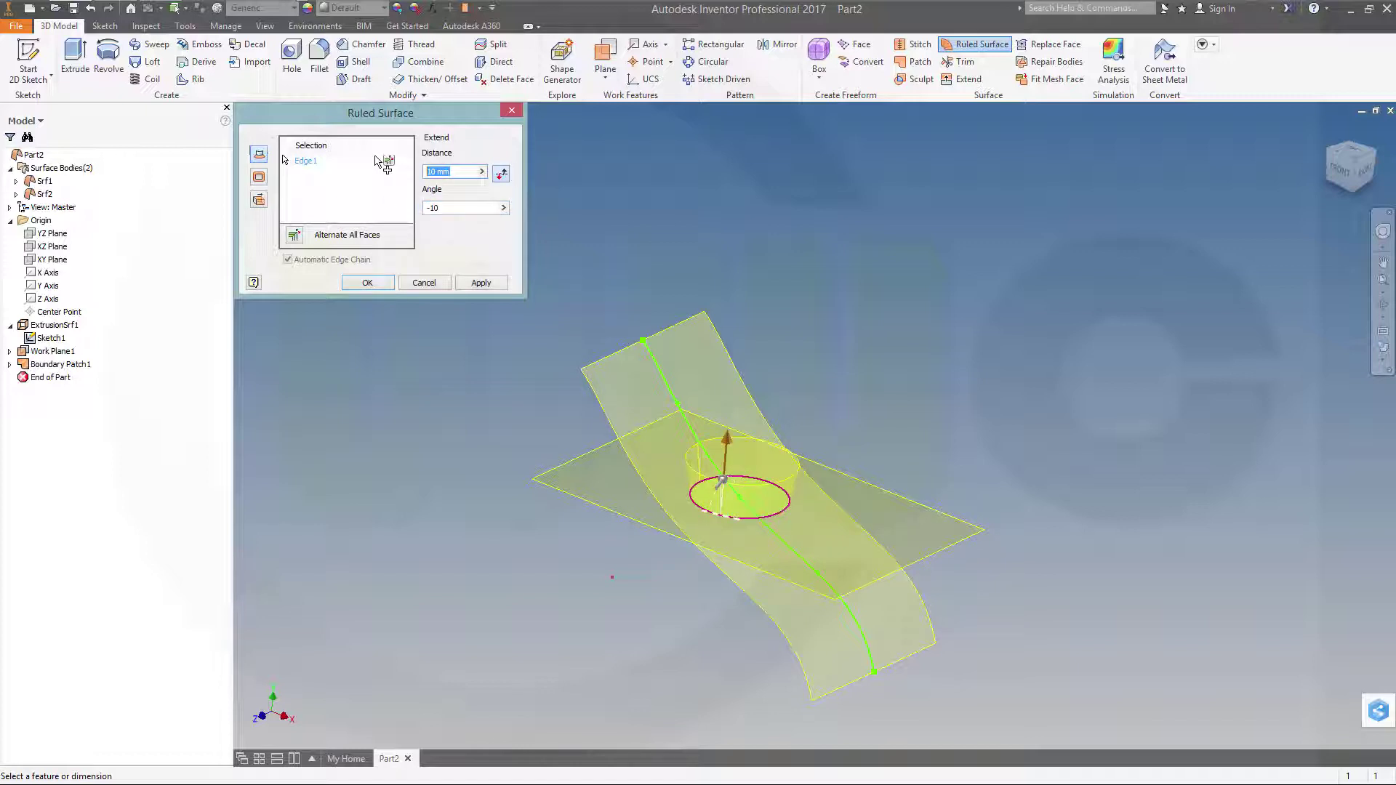
text(0)
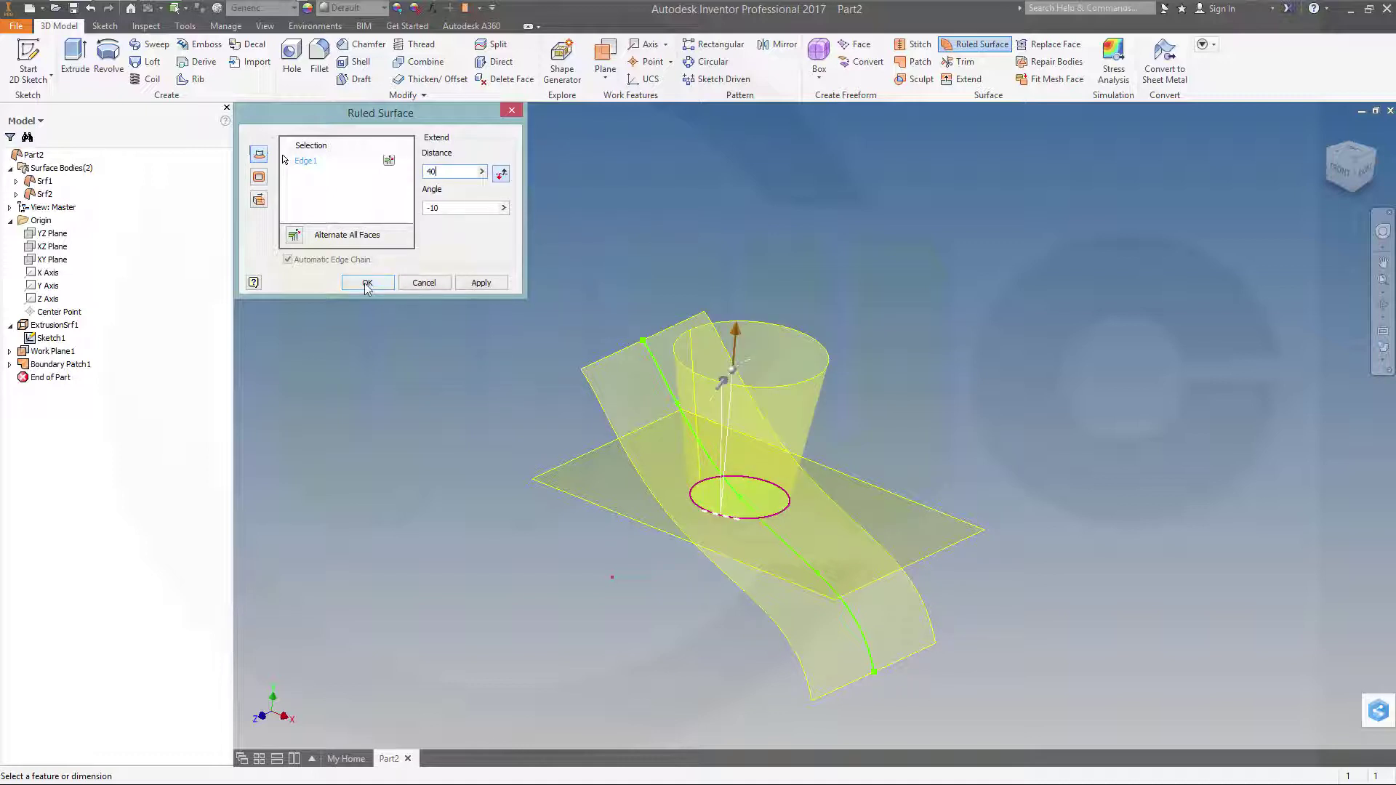
Create the tapered ruled cone surface.
click(366, 284)
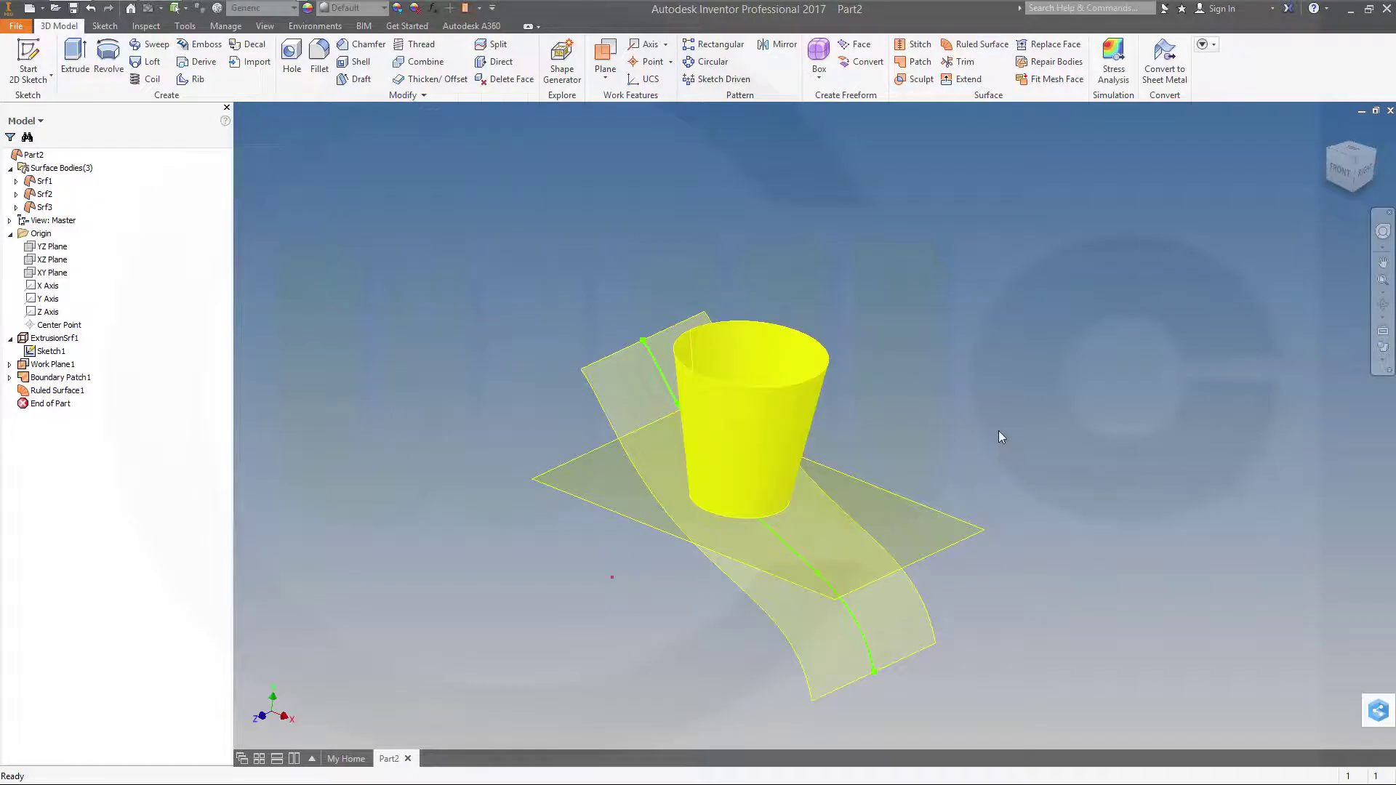
shift+middle_drag(914, 427, 925, 365)
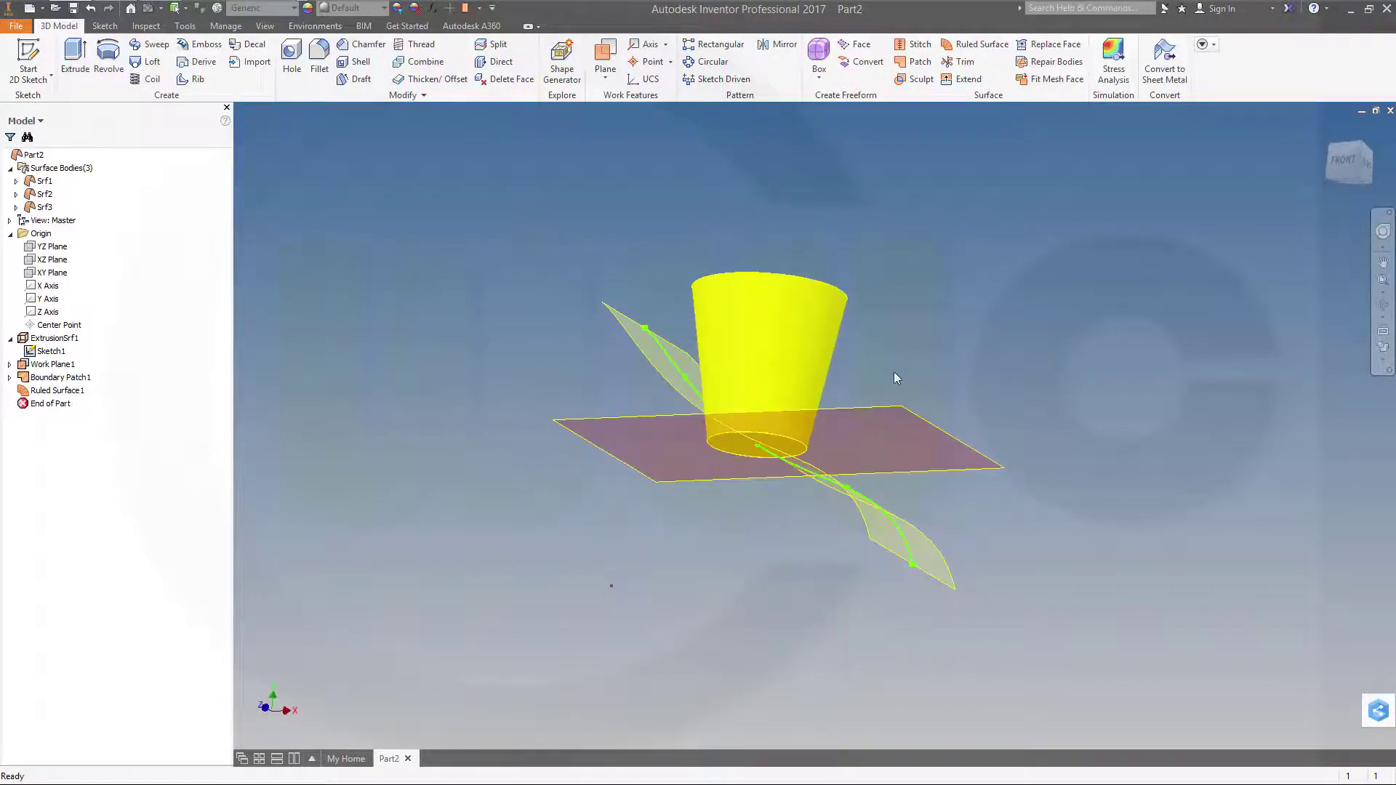
shift+middle_drag(579, 492, 574, 534)
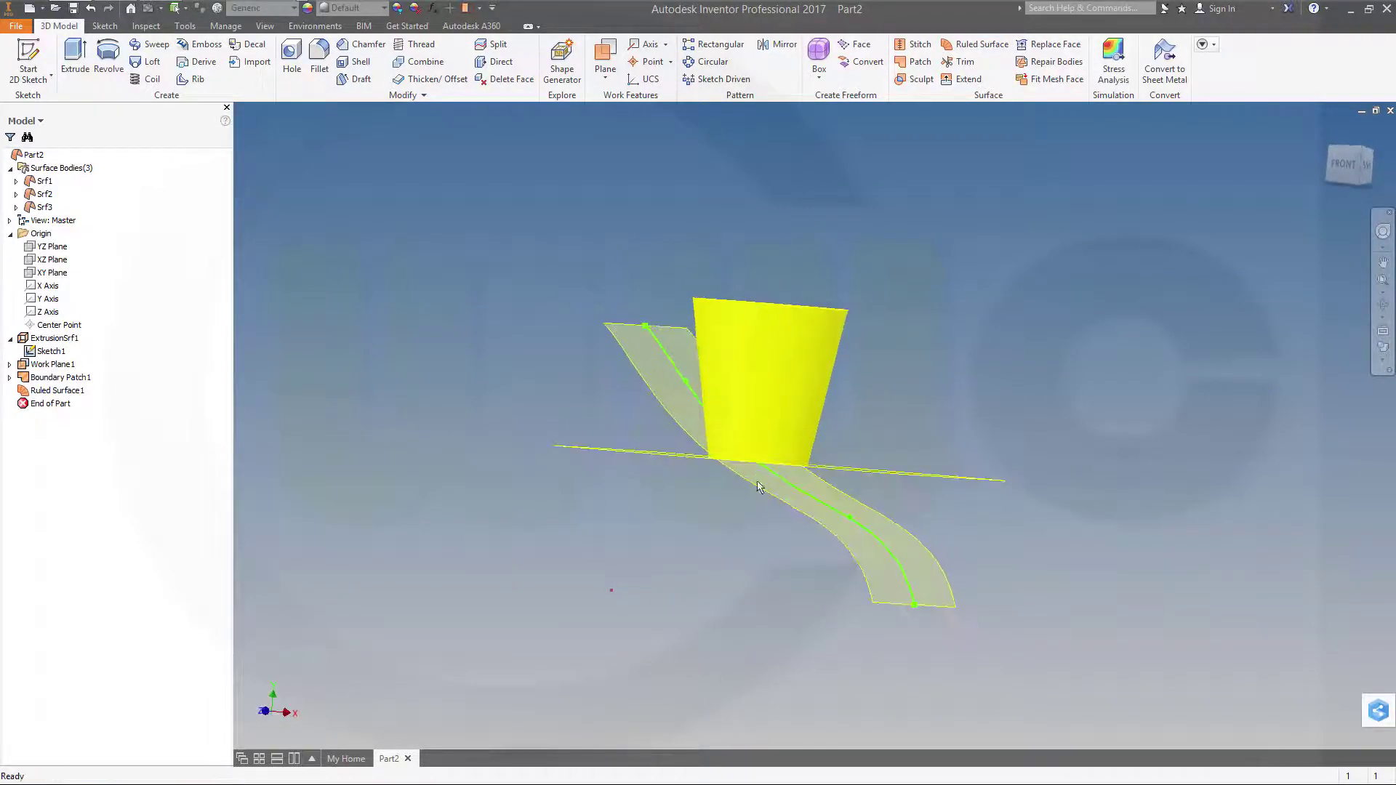
Stitch the cone surface and the circular patch into Stitch Surface1.
click(911, 55)
click(804, 382)
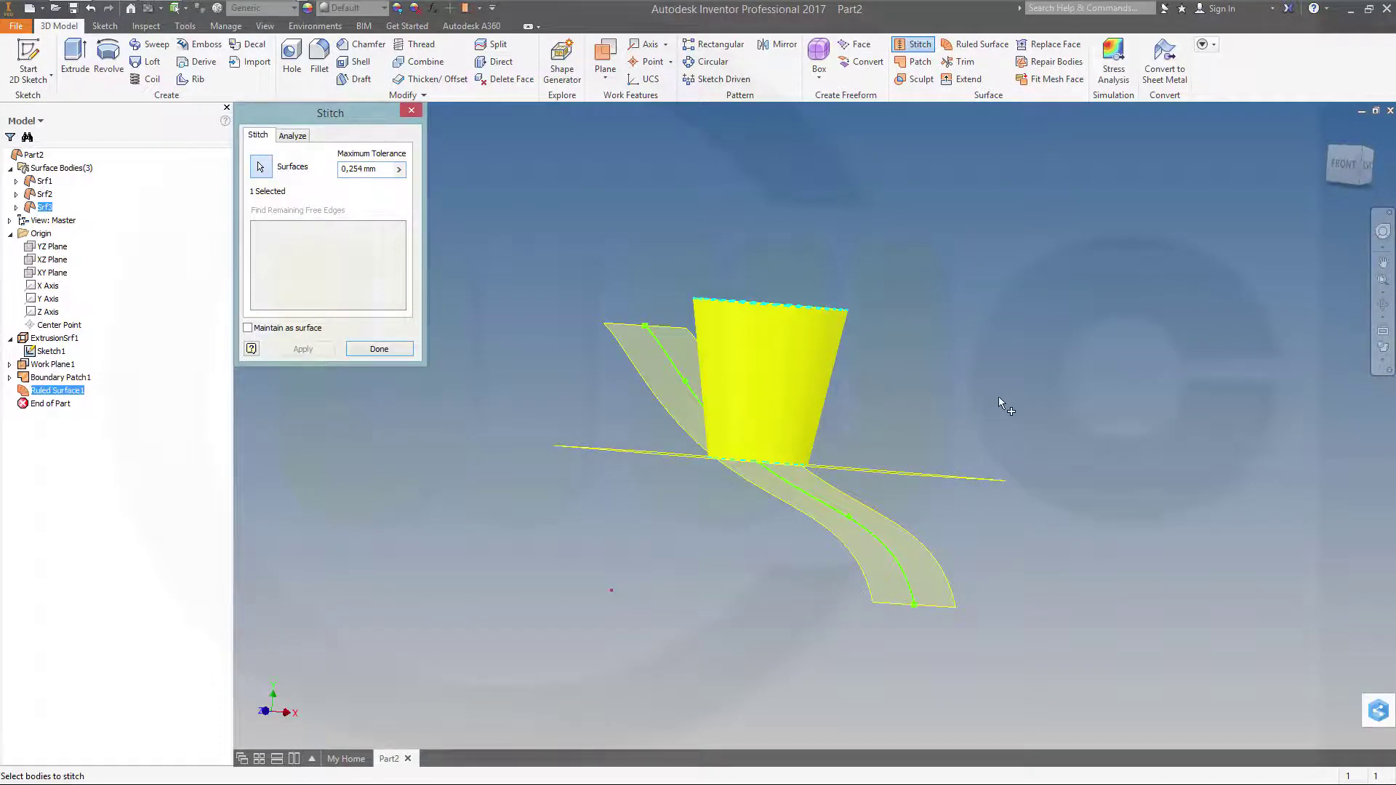
shift+middle_drag(892, 389, 880, 357)
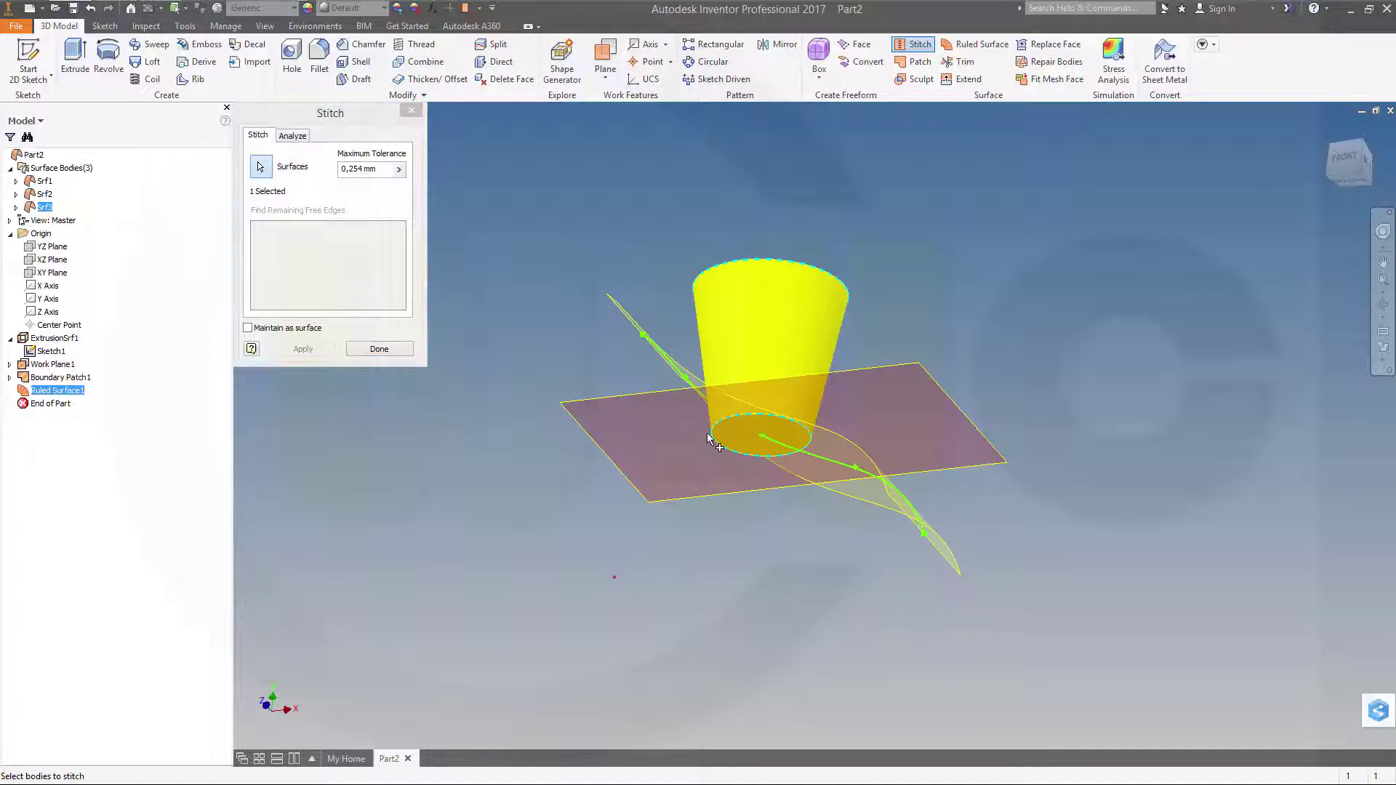
click(735, 432)
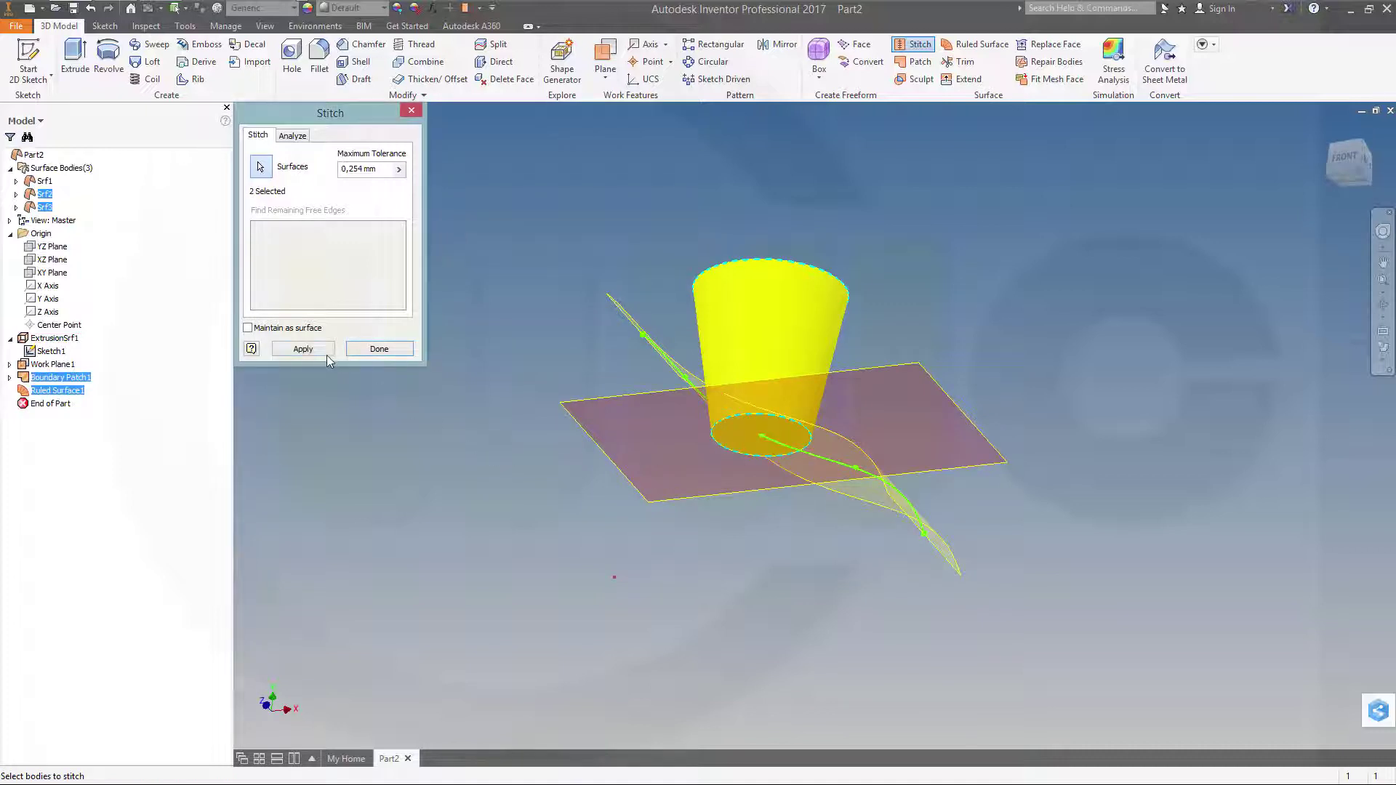
click(303, 349)
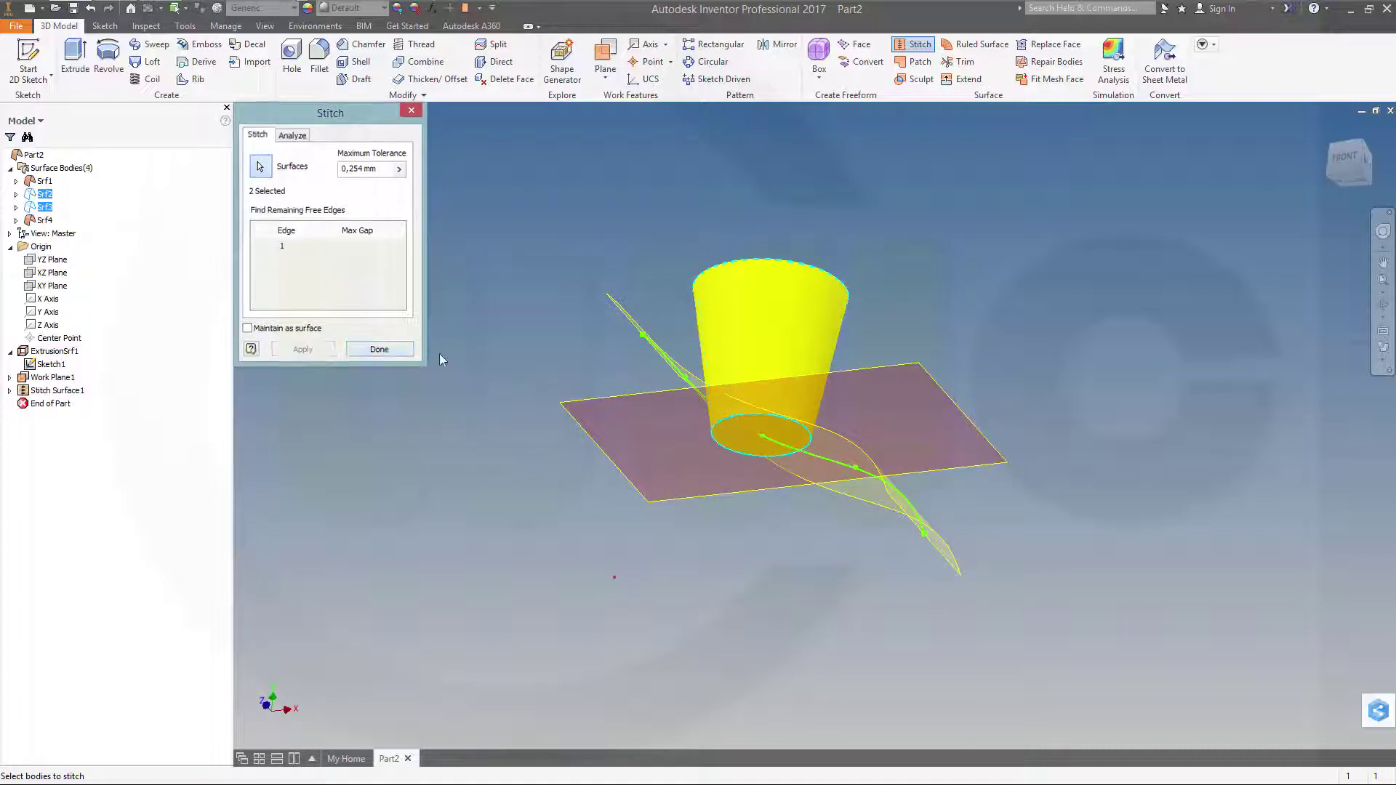
shift+middle_drag(538, 292, 552, 317)
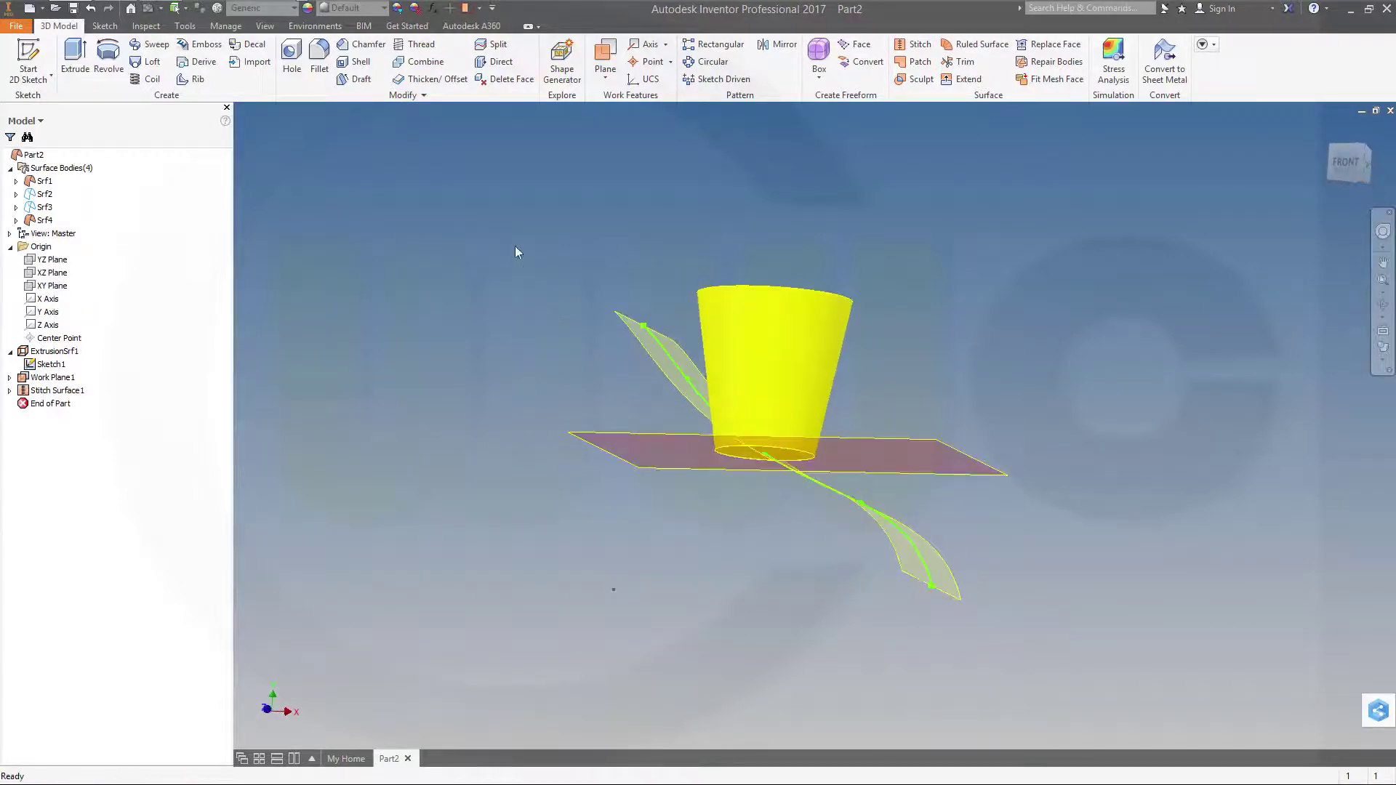
click(320, 59)
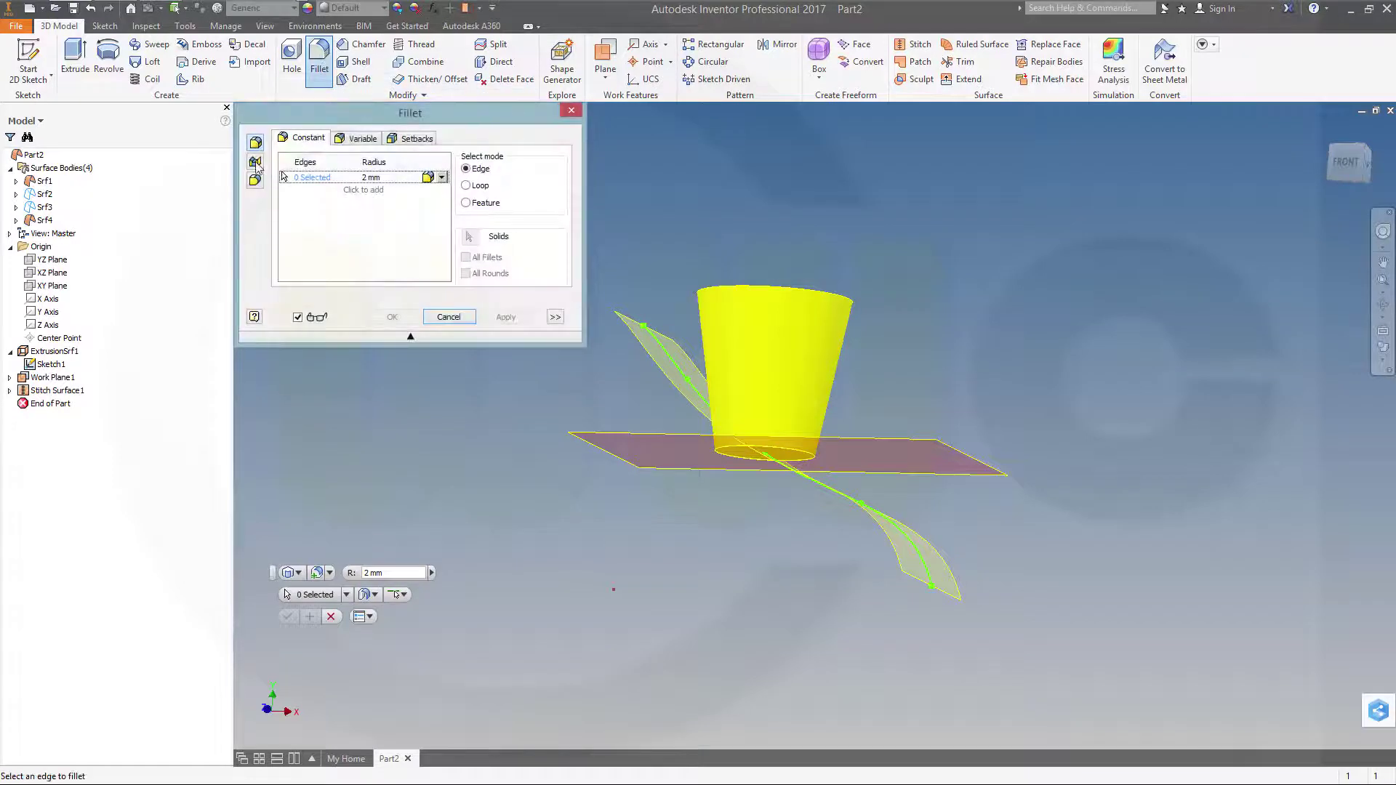
click(255, 162)
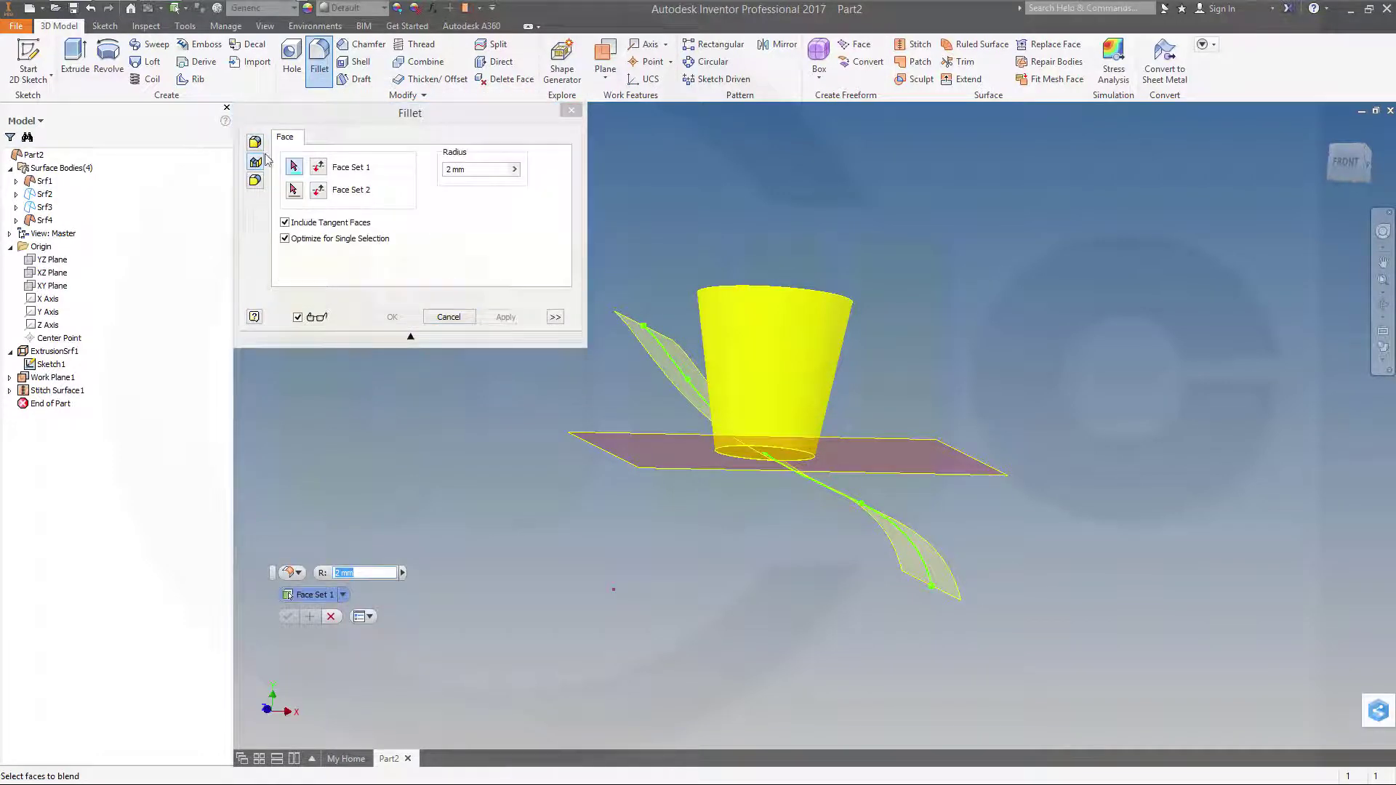
click(734, 333)
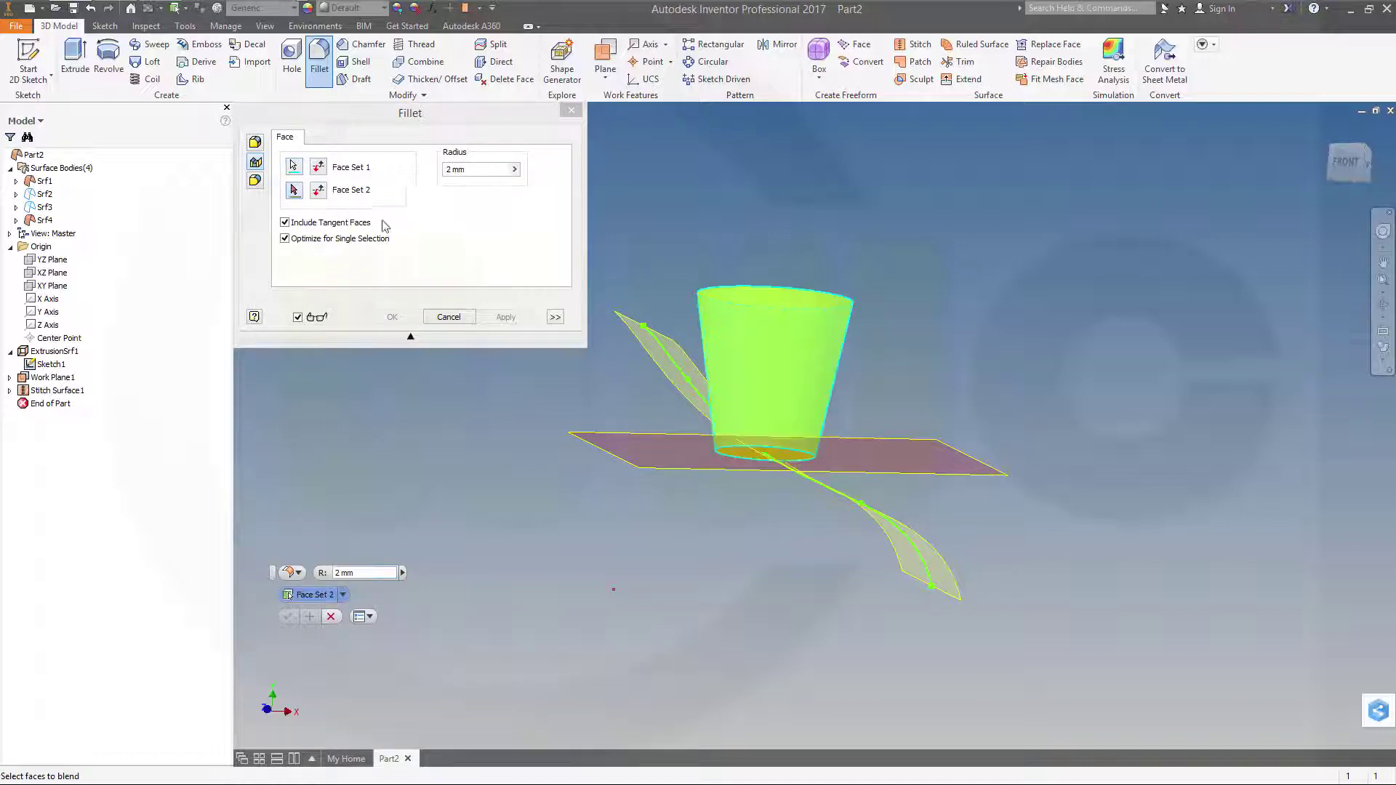
click(758, 465)
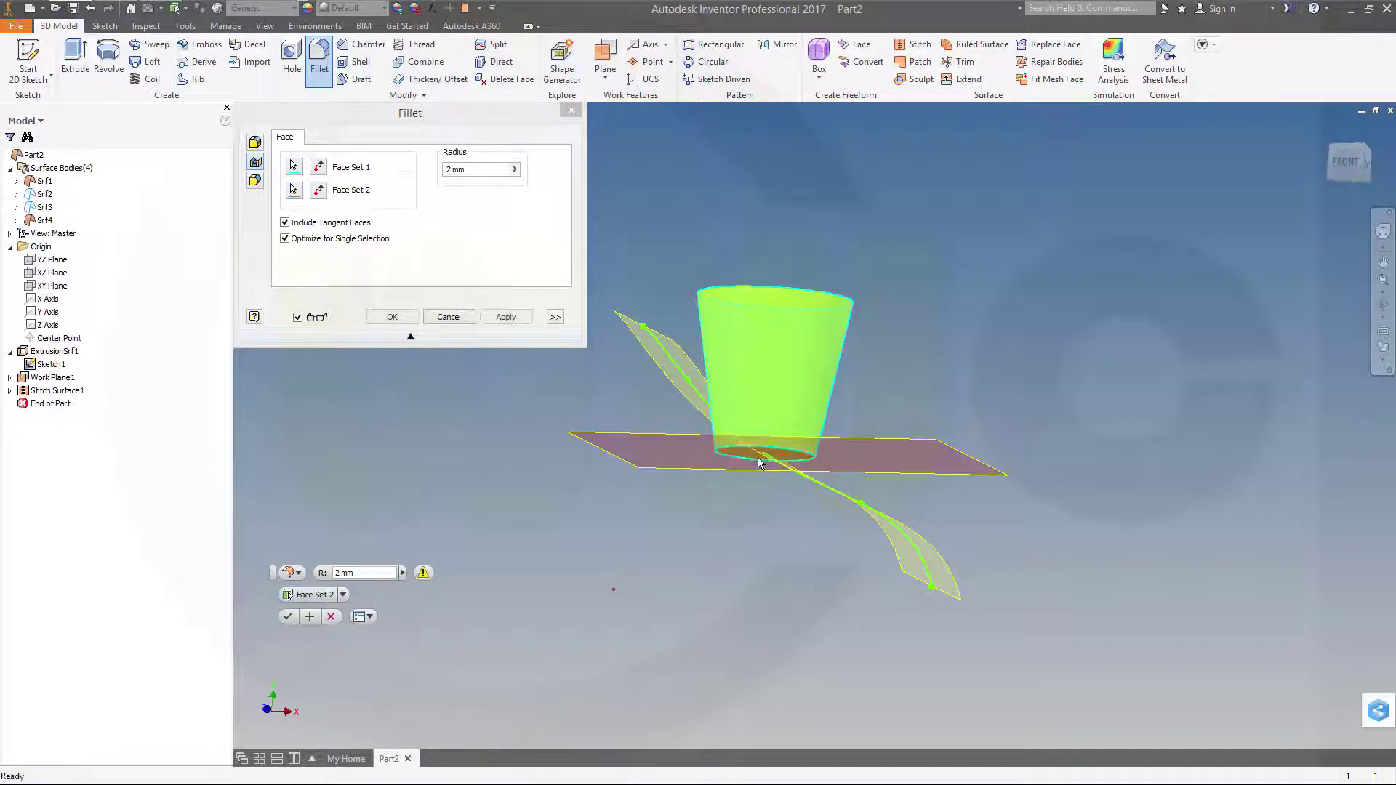
click(491, 168)
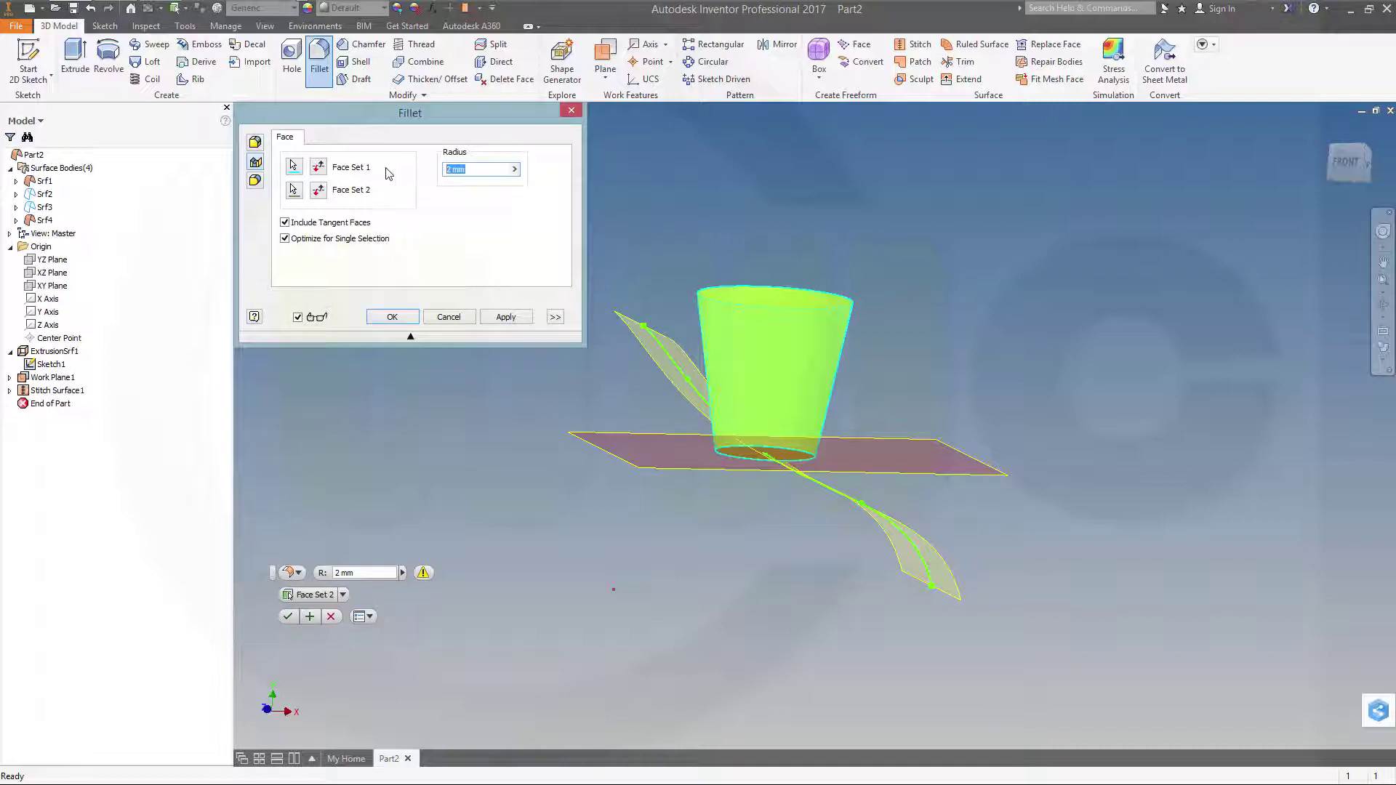
text(3)
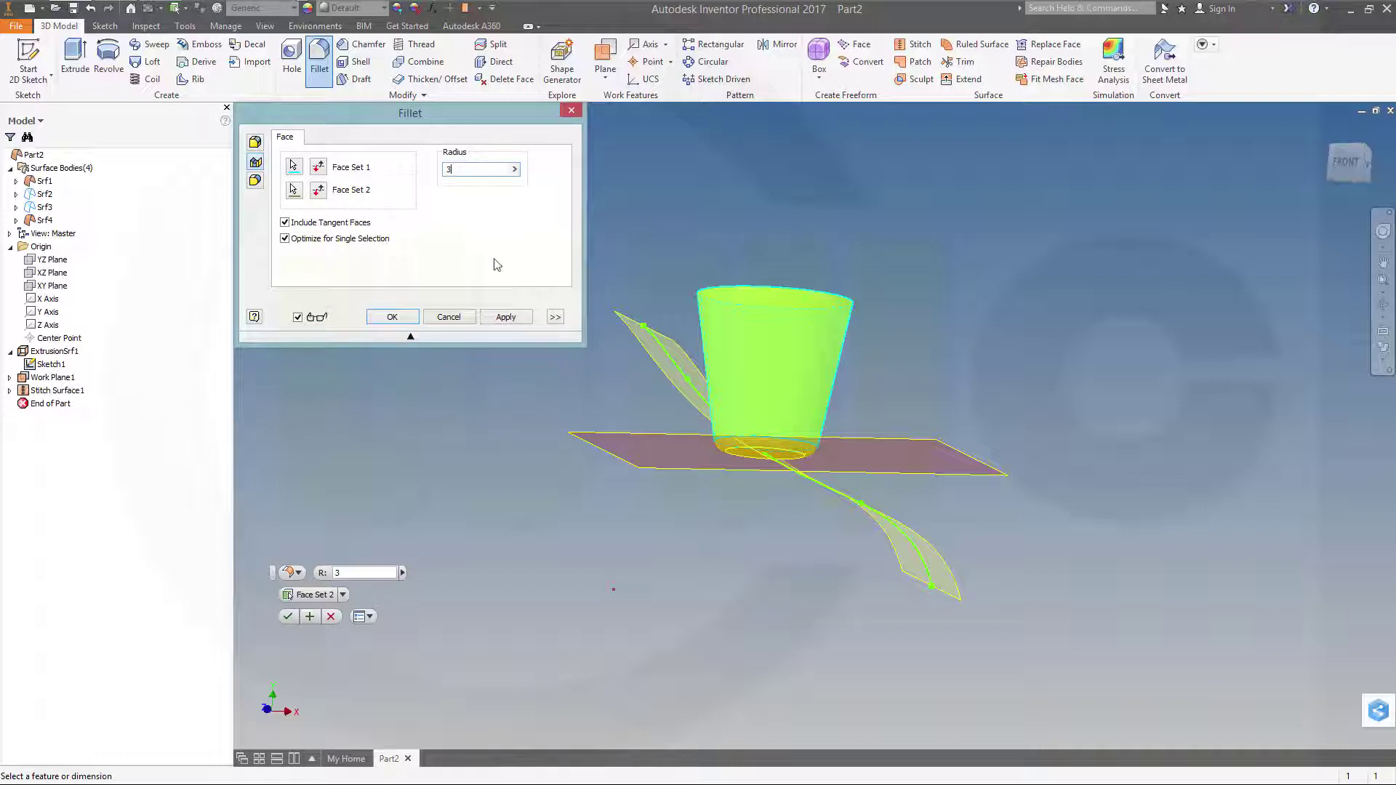
click(403, 317)
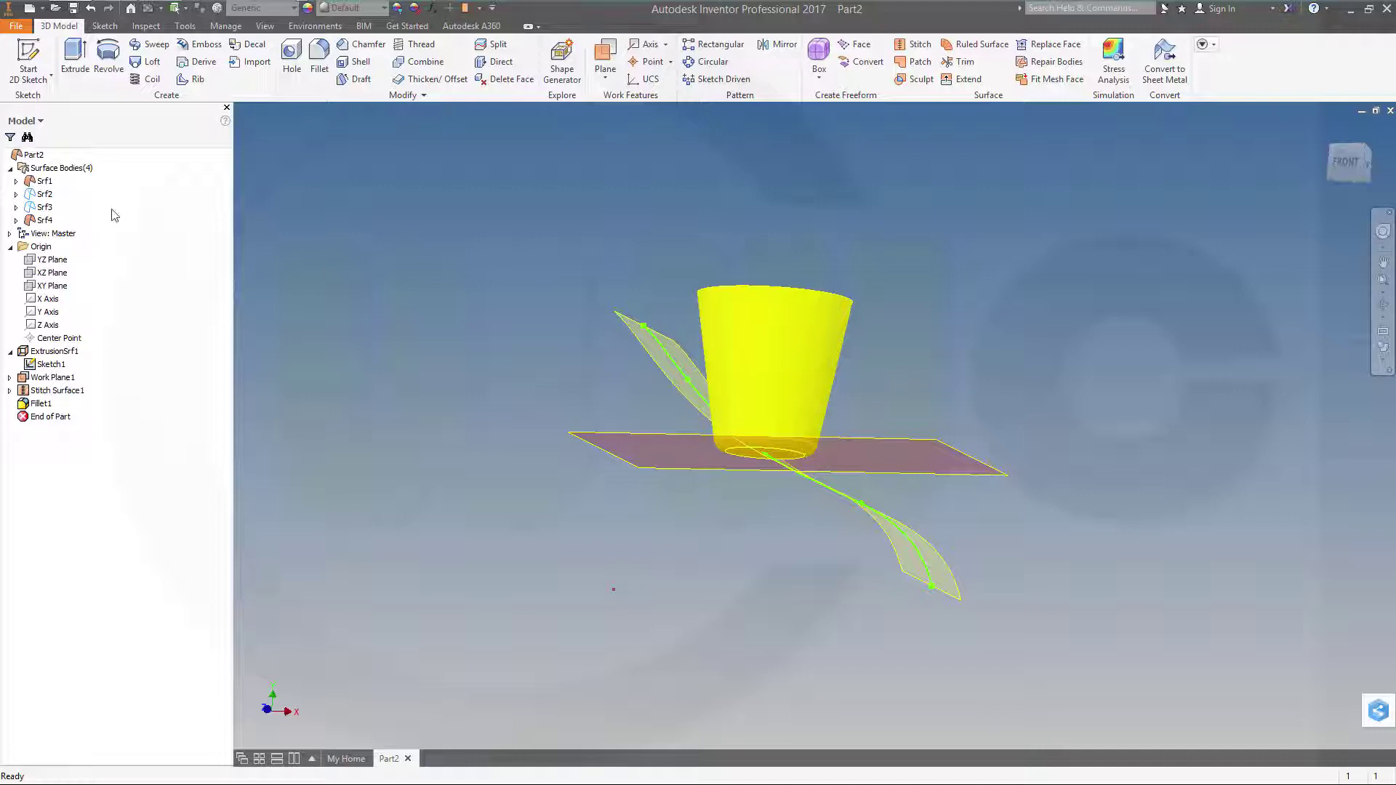
Make the Srf4 cone surface body translucent.
right_click(46, 220)
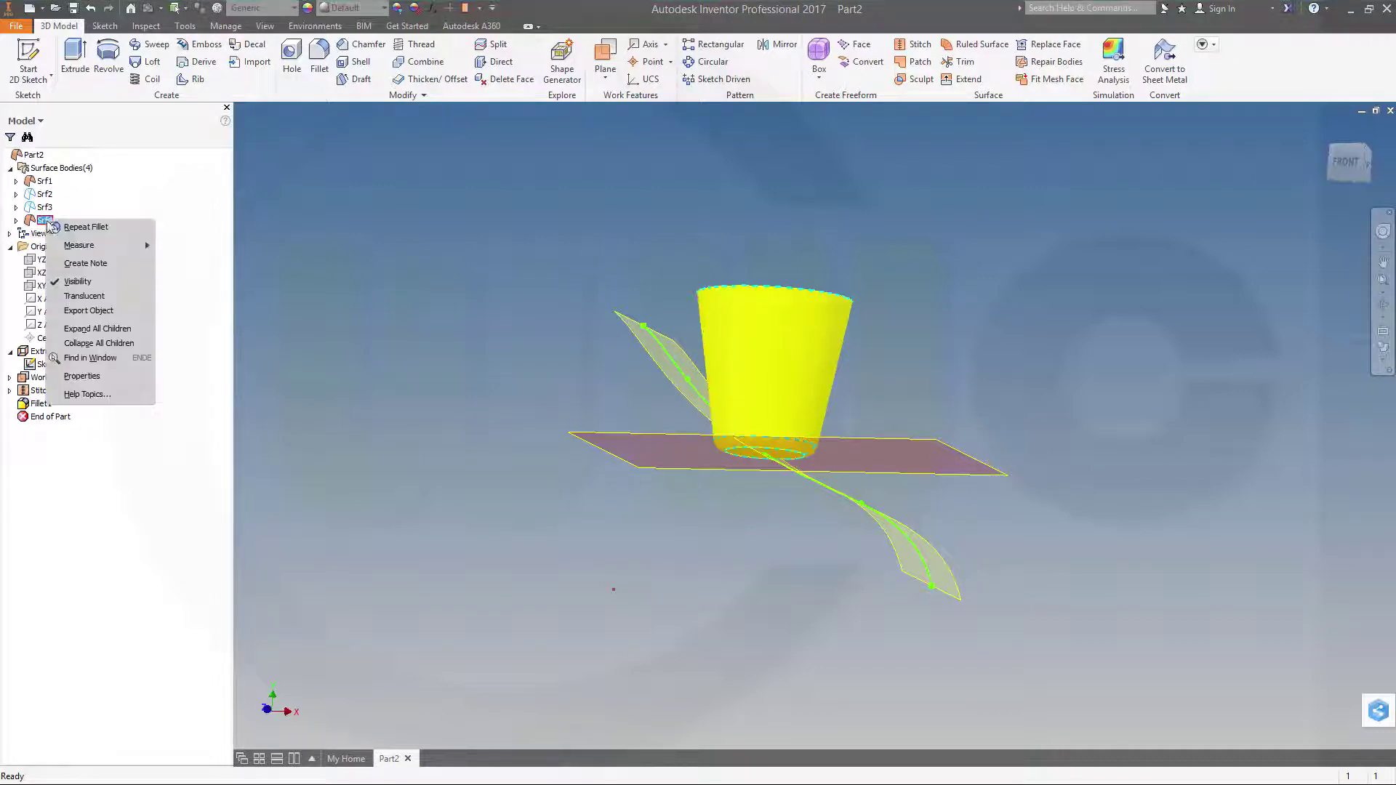
click(91, 301)
middle_drag(404, 295, 571, 436)
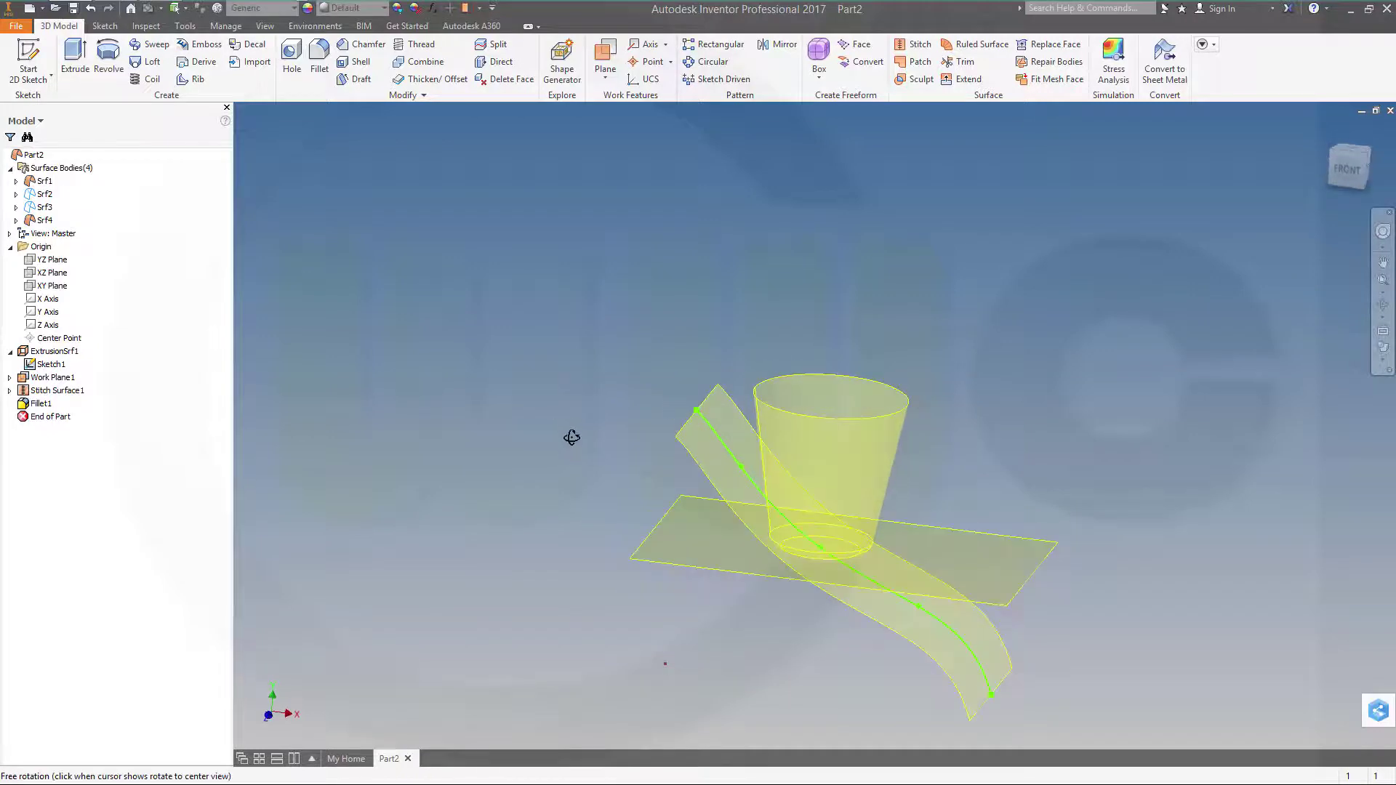
shift+middle_drag(1222, 480, 980, 468)
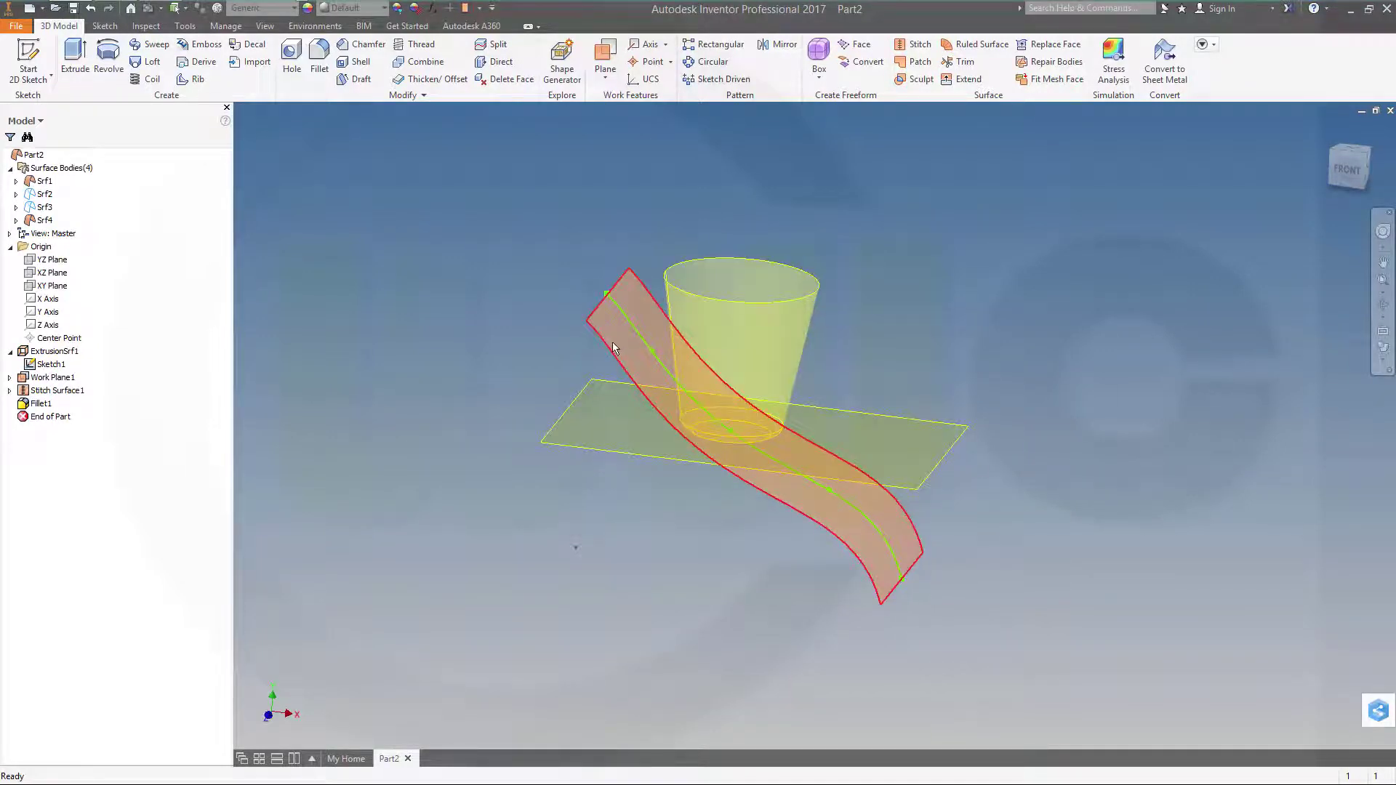
Hide the Srf1 S-shaped surface and the Sketch1 spline.
right_click(40, 182)
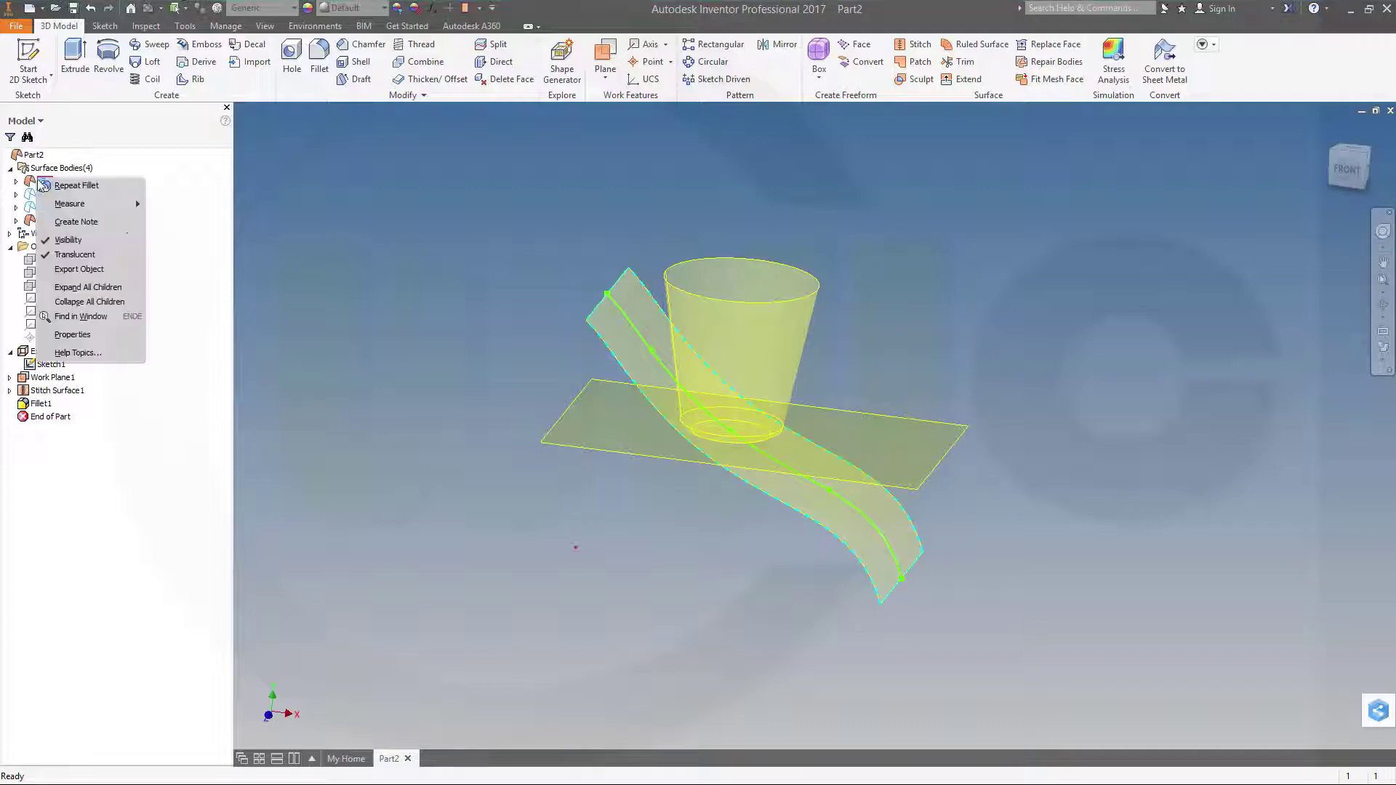
click(103, 242)
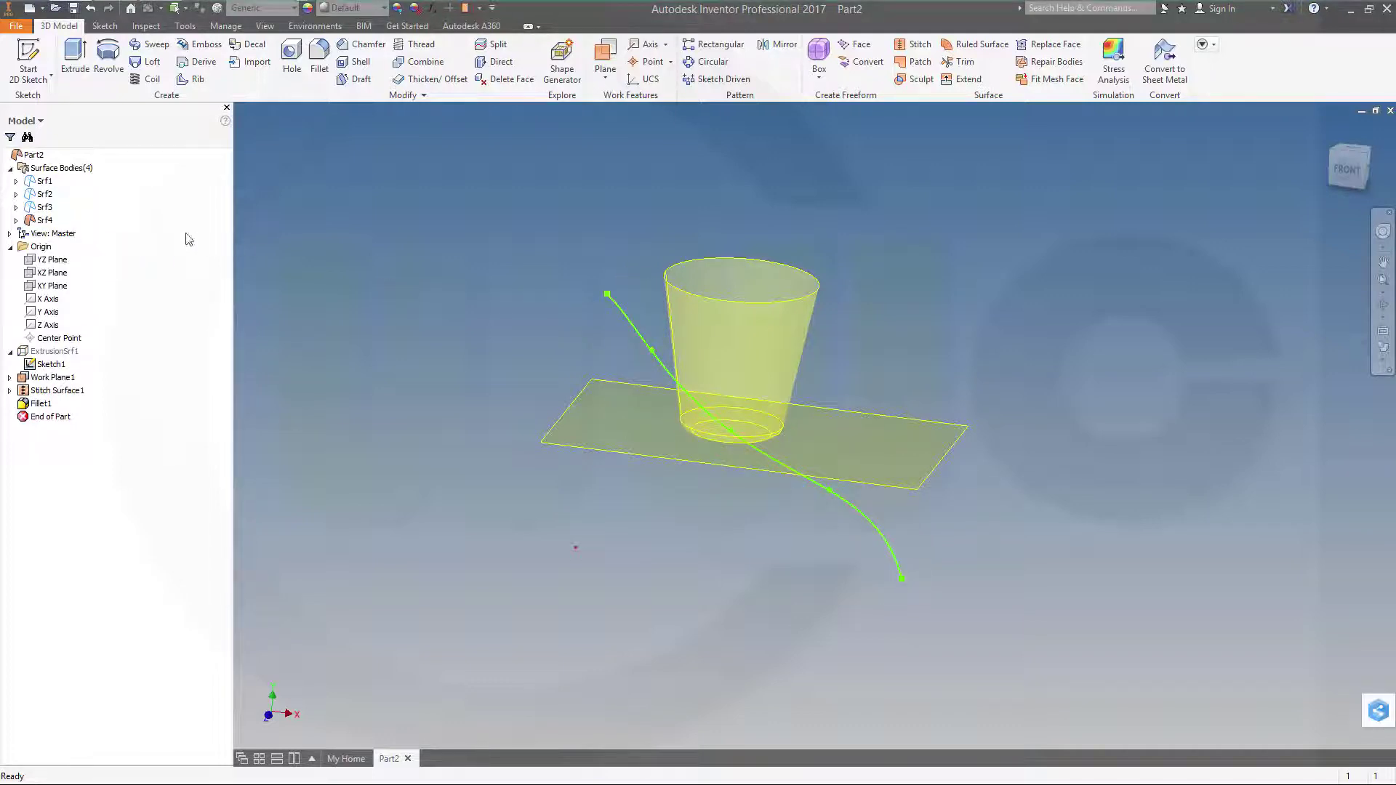
right_click(48, 363)
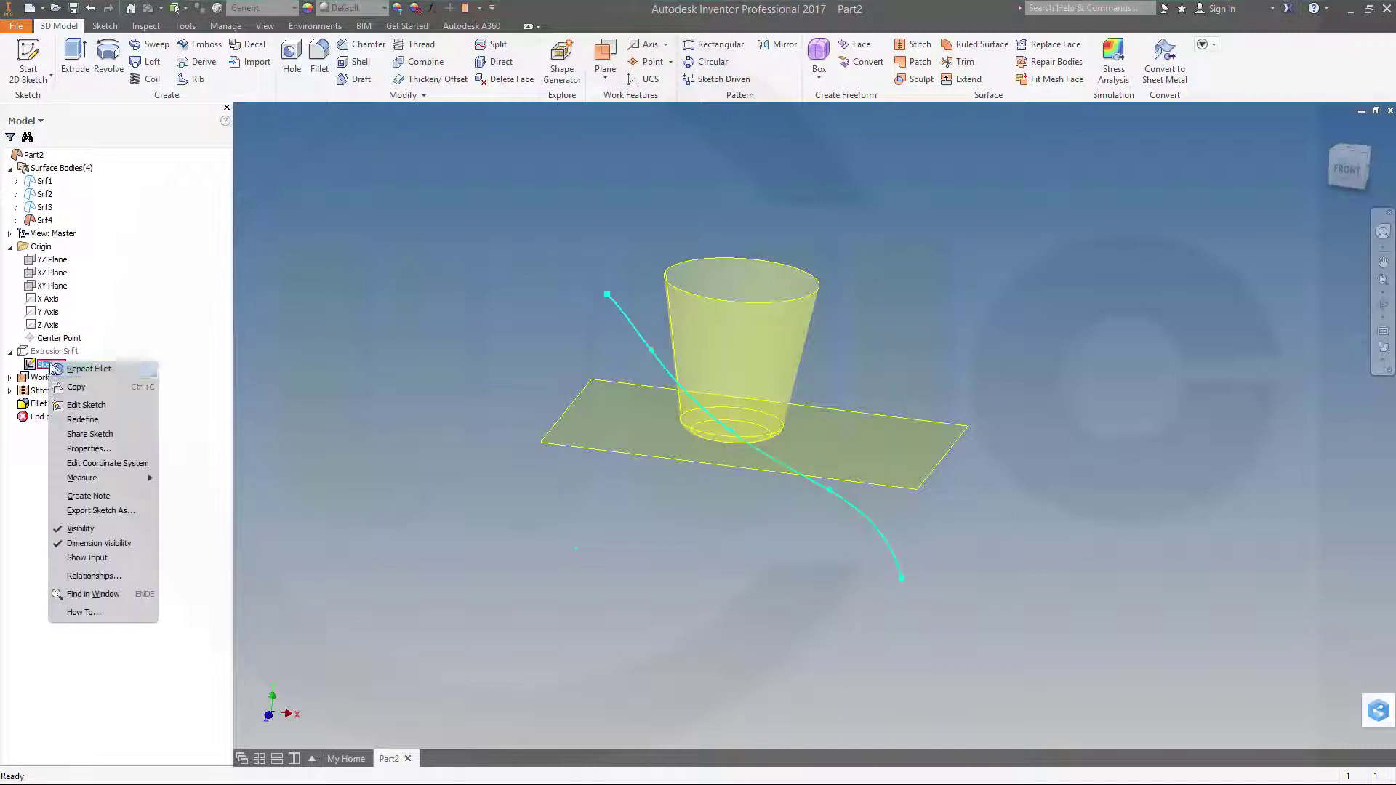
click(102, 530)
shift+middle_drag(420, 328, 465, 289)
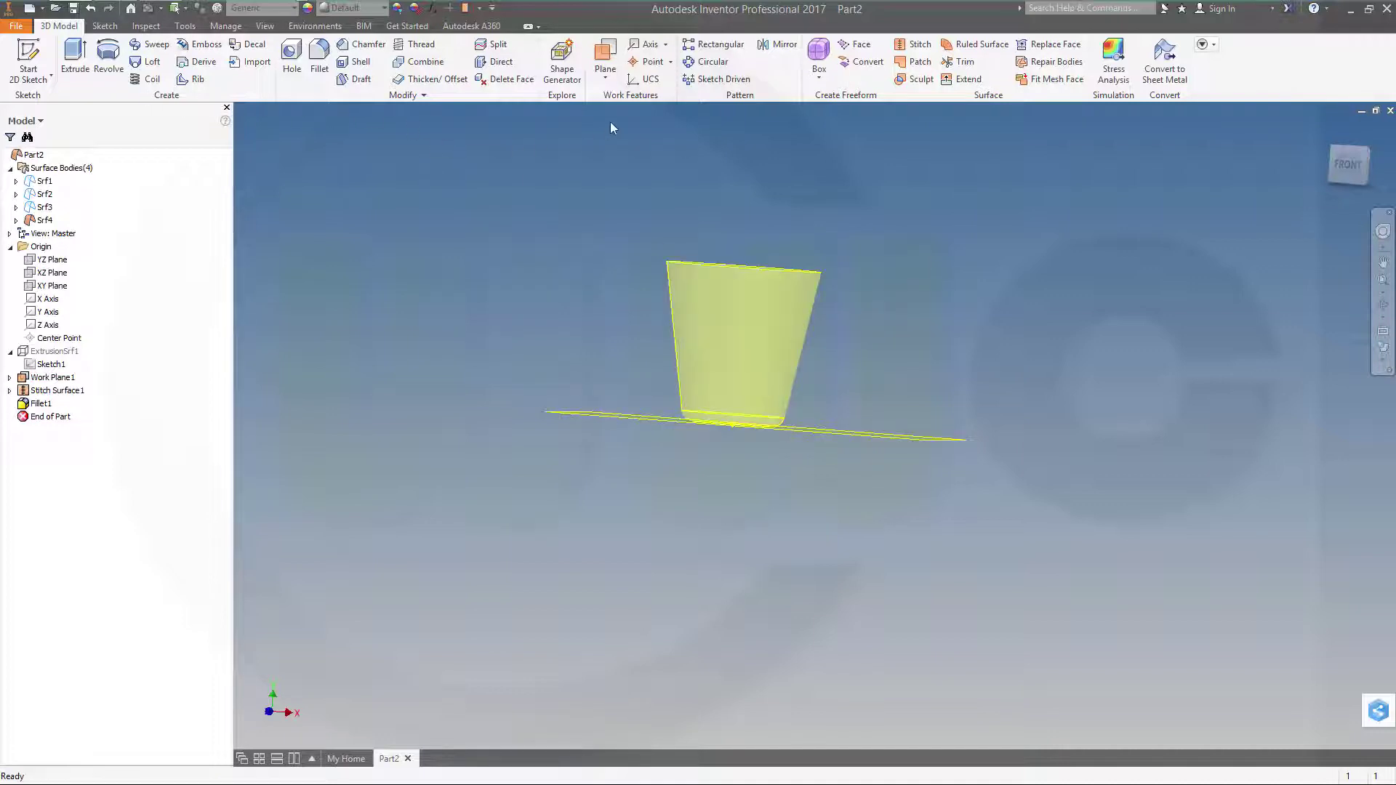
Add Work Plane2 offset about 5.25 mm above the flat plate beneath the cone.
click(605, 57)
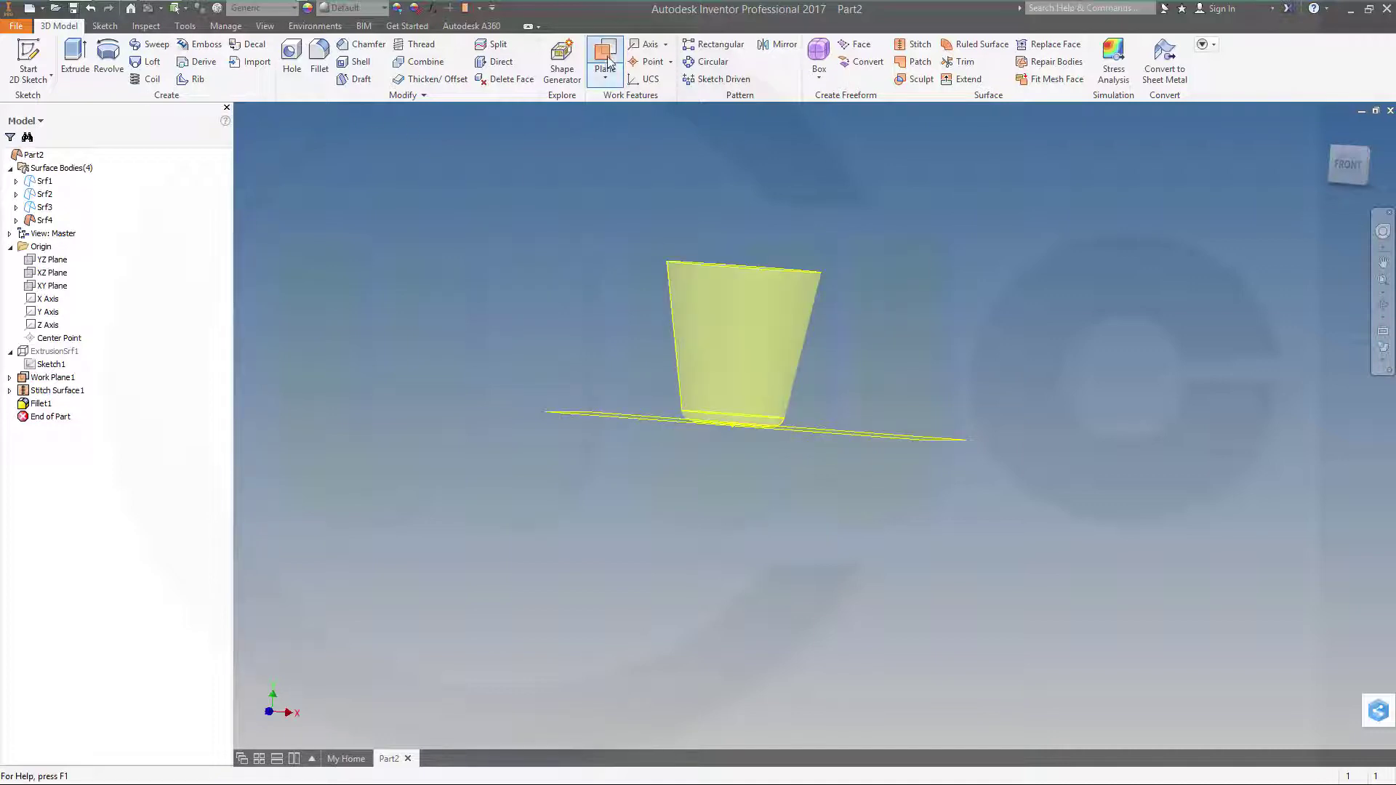
click(846, 434)
drag(848, 418, 848, 422)
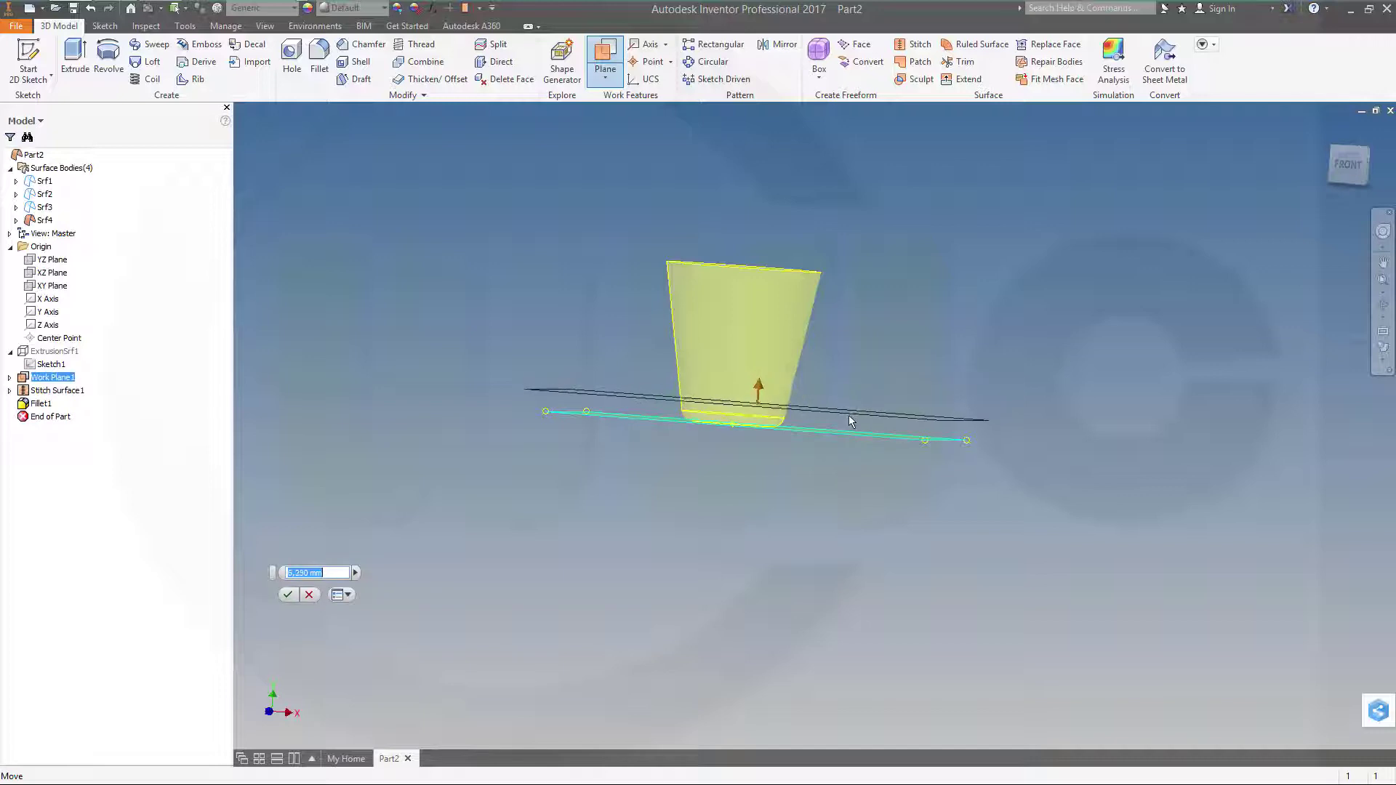
click(332, 572)
key(Return)
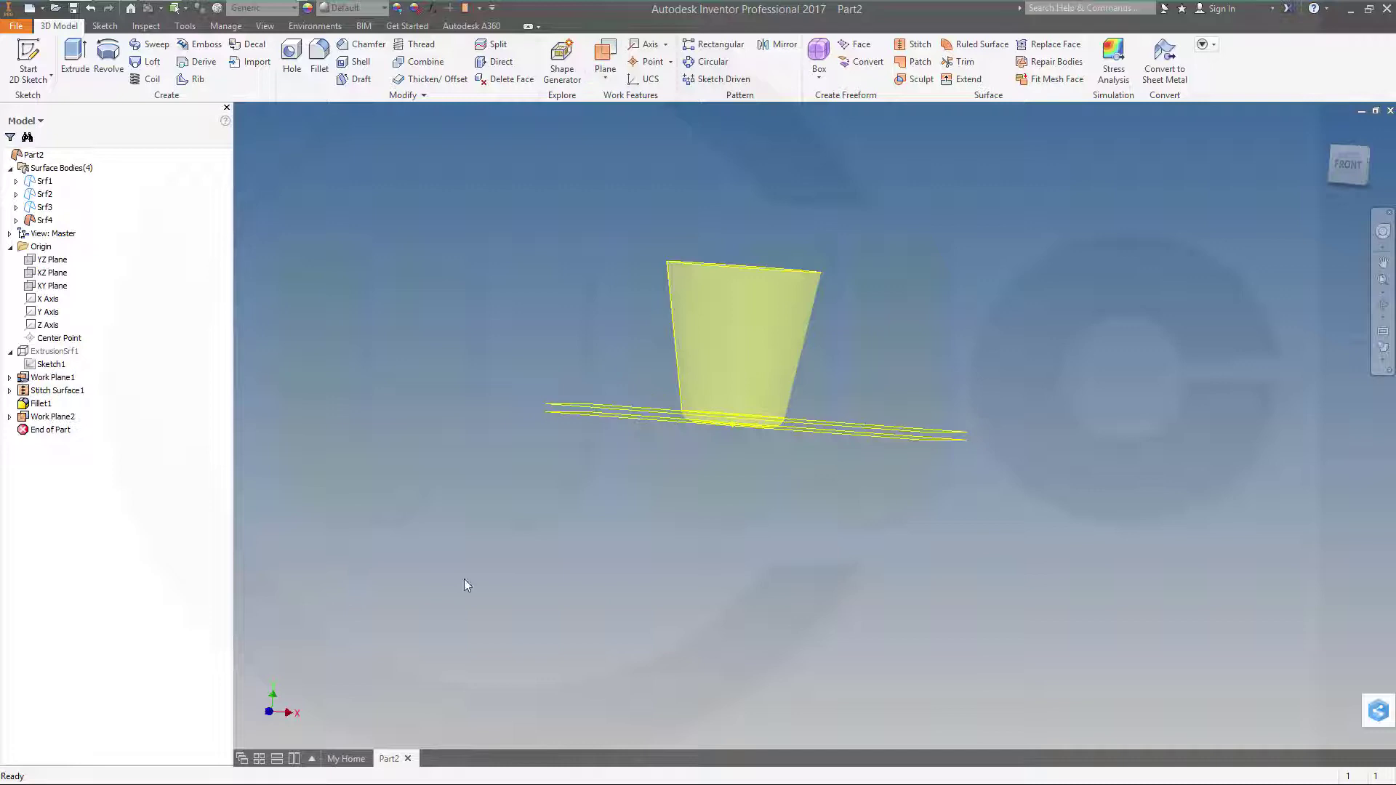
shift+middle_drag(544, 508, 561, 514)
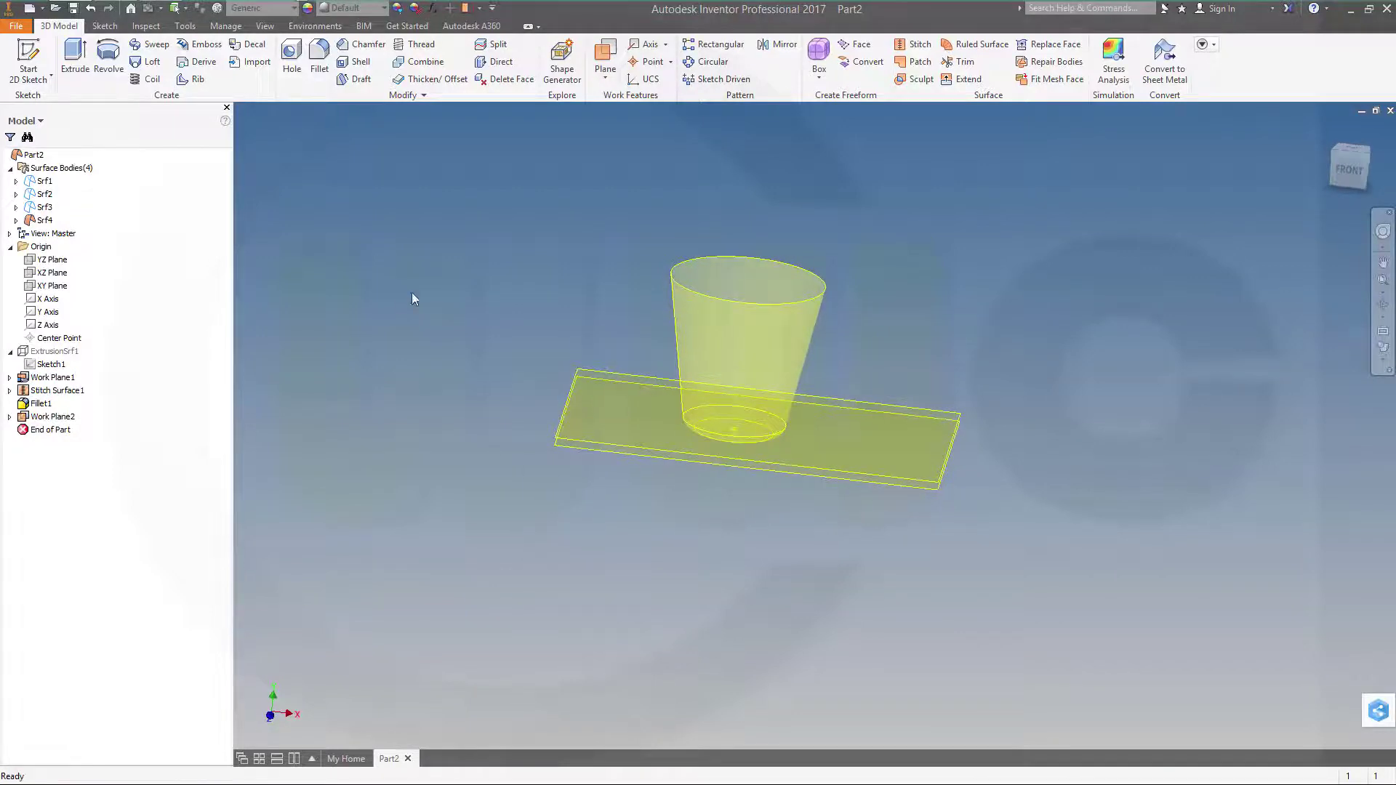
Start a new 2D sketch on the offset Work Plane2.
click(27, 59)
click(932, 419)
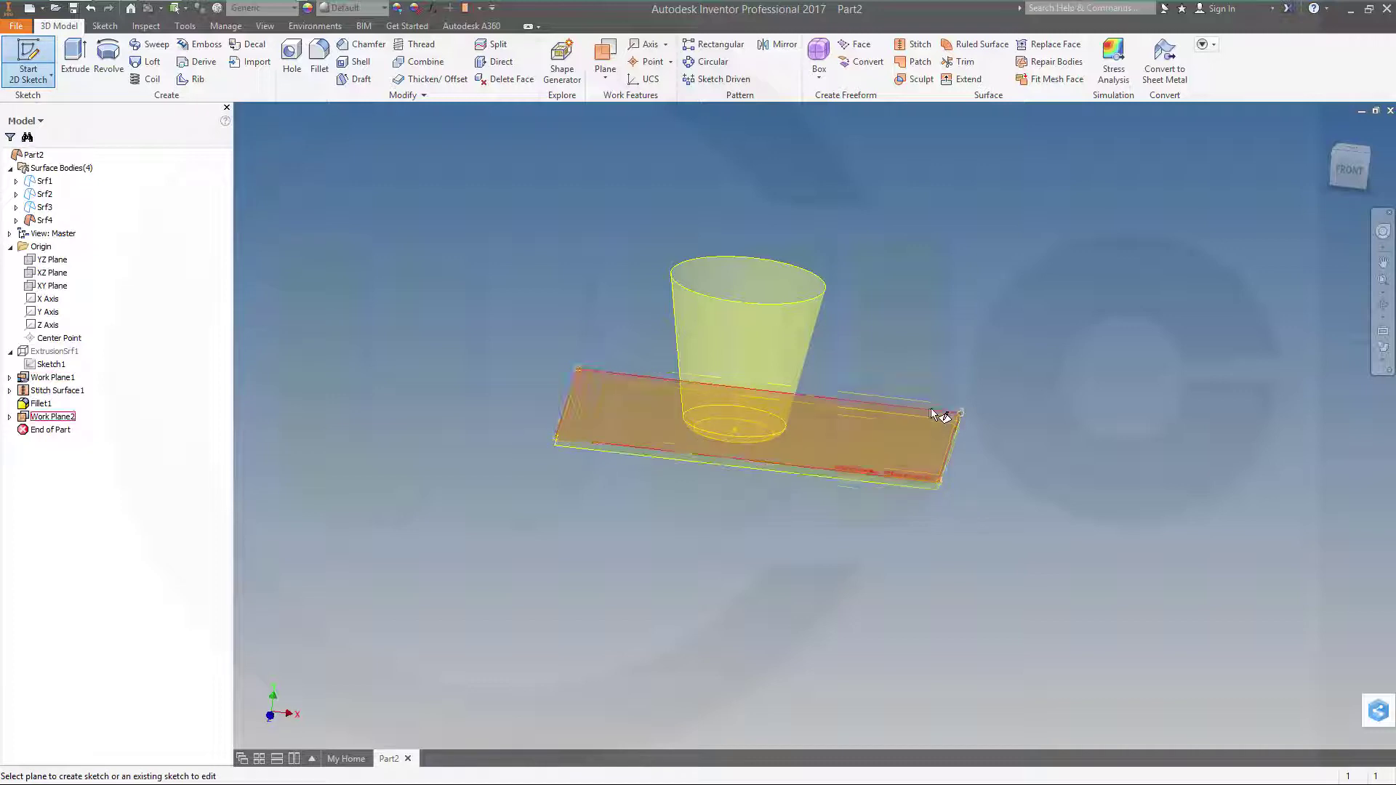
click(972, 404)
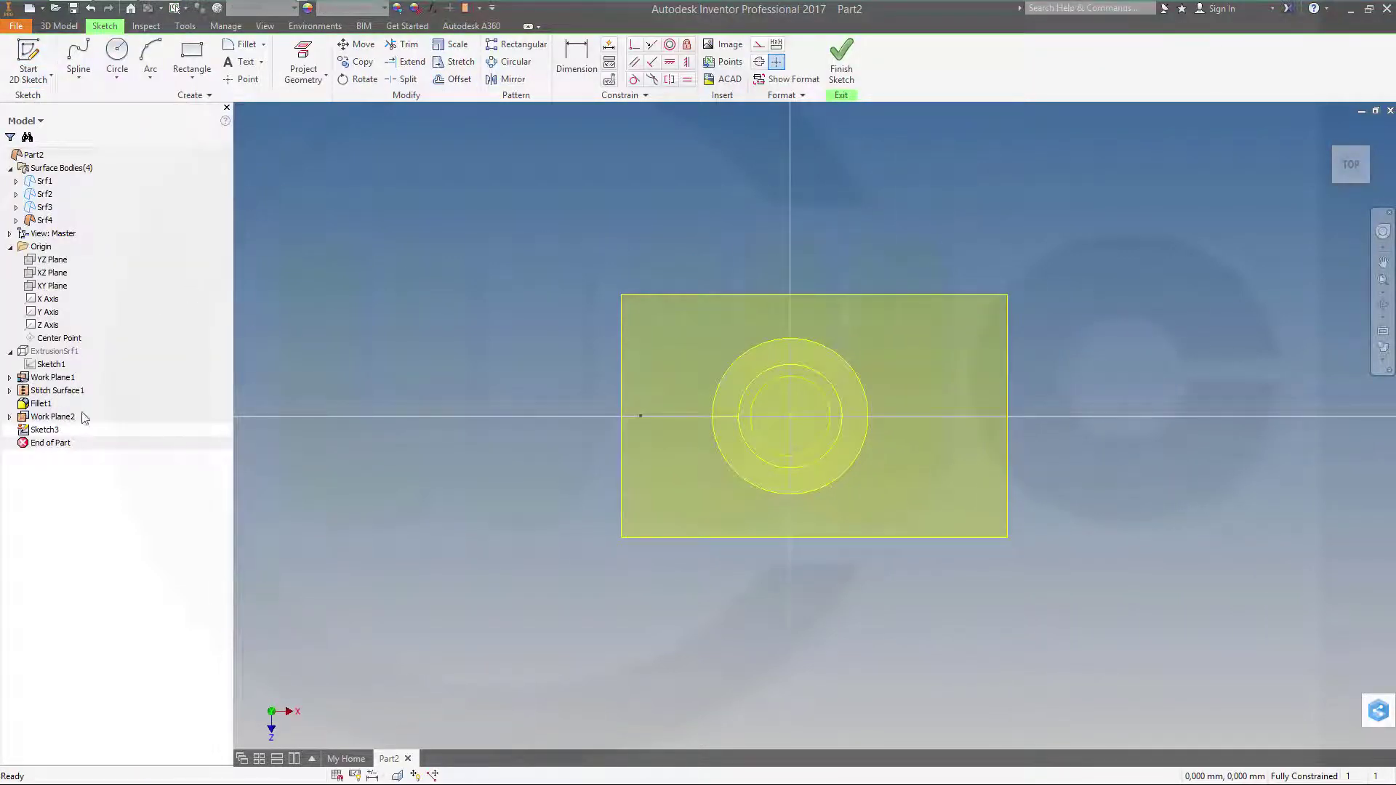
Show Sketch2, project its 25 mm base circle into the new sketch, and finish.
click(9, 390)
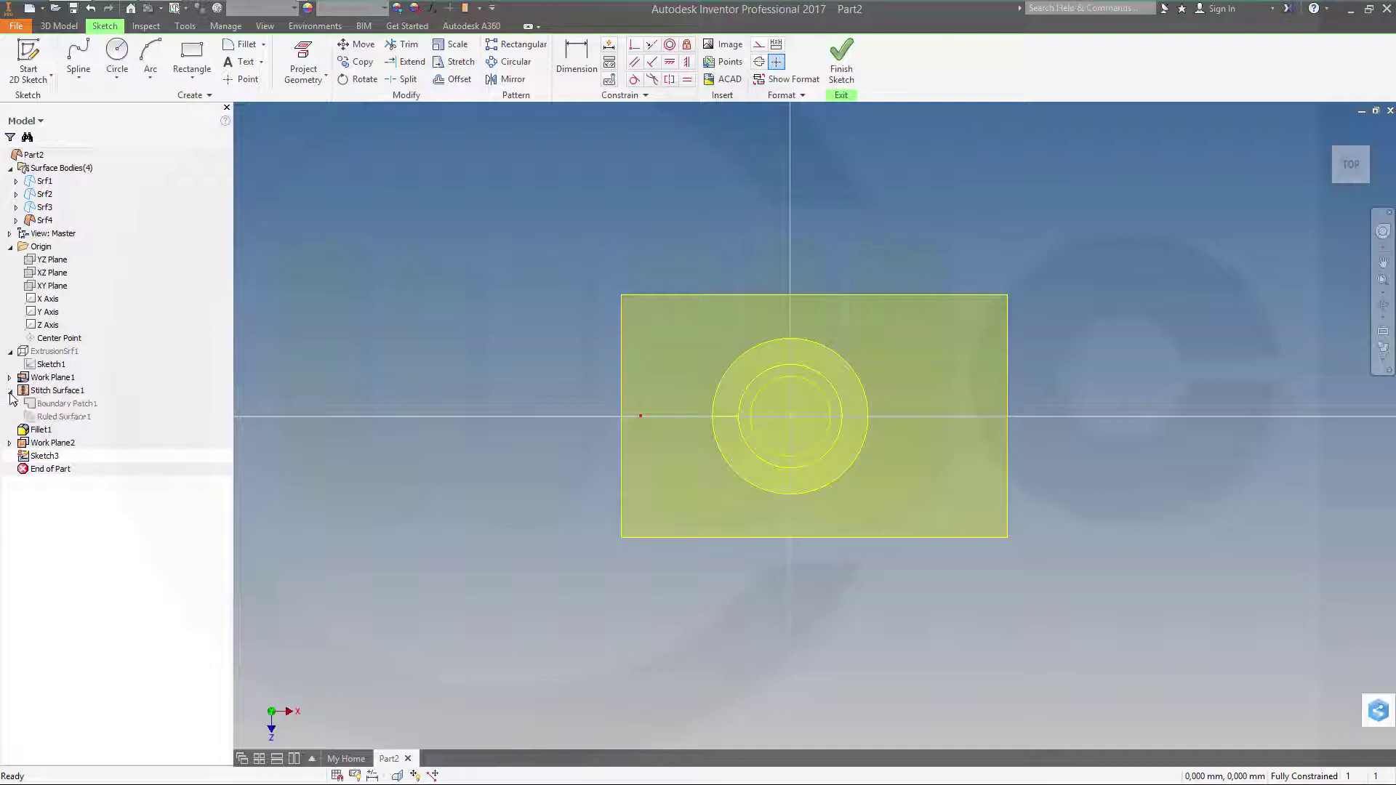
click(16, 403)
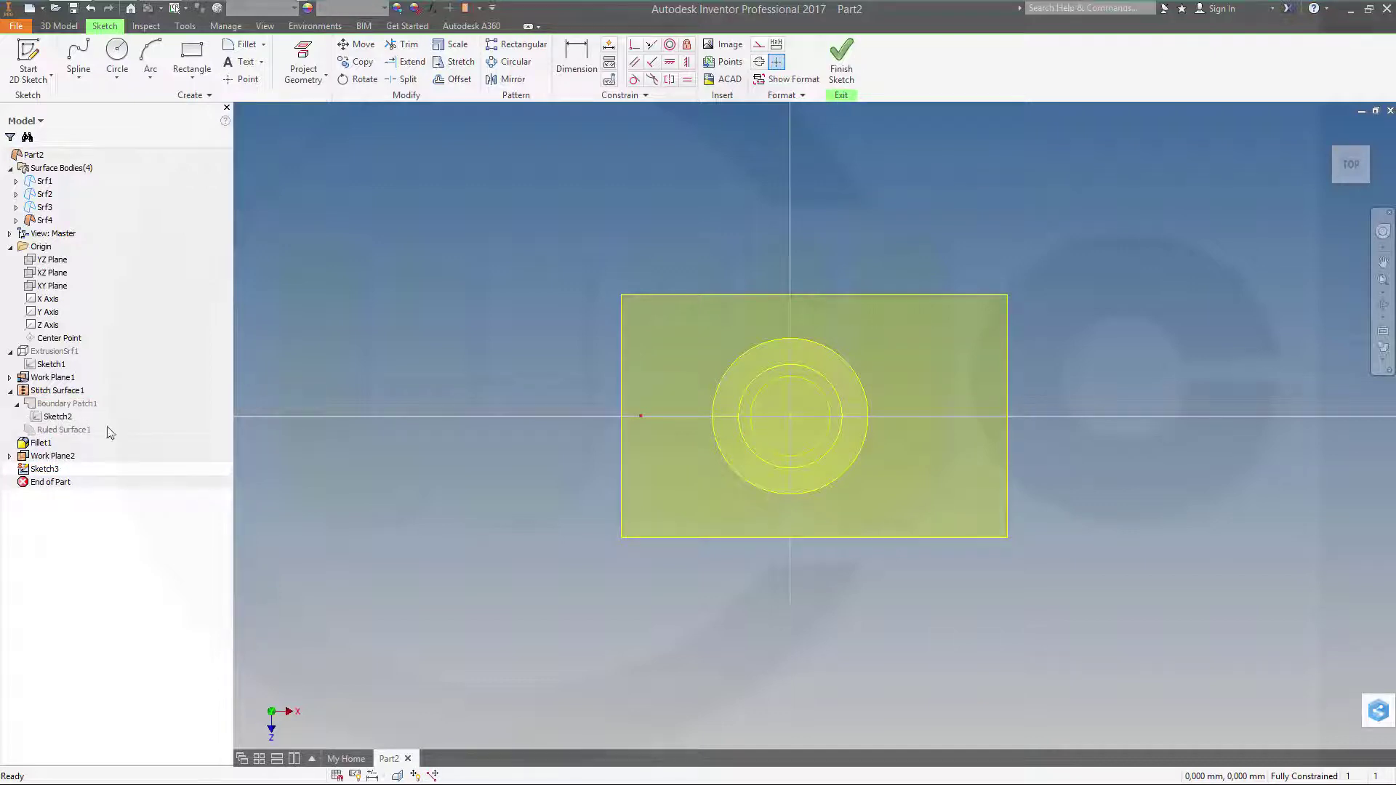
right_click(56, 417)
click(83, 573)
click(303, 62)
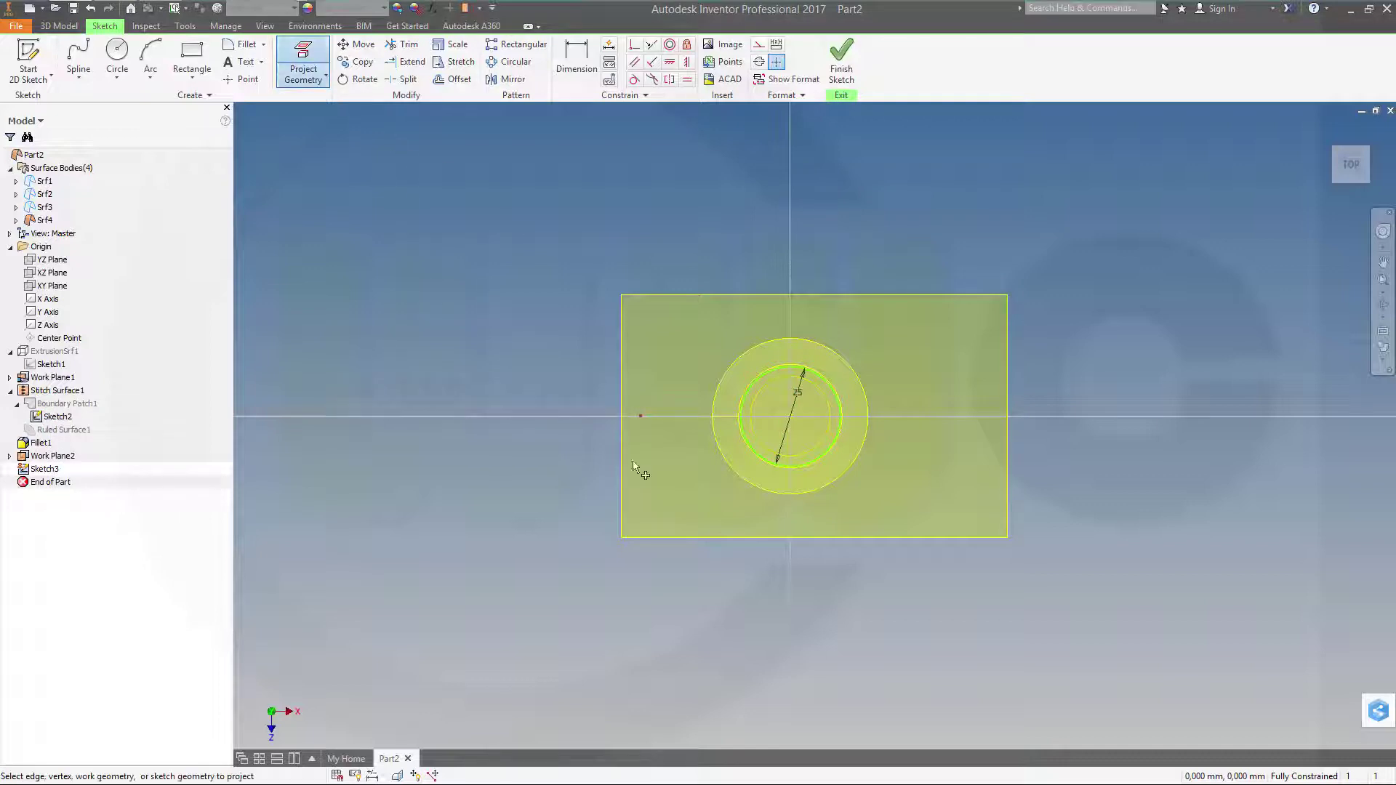
click(749, 439)
click(841, 65)
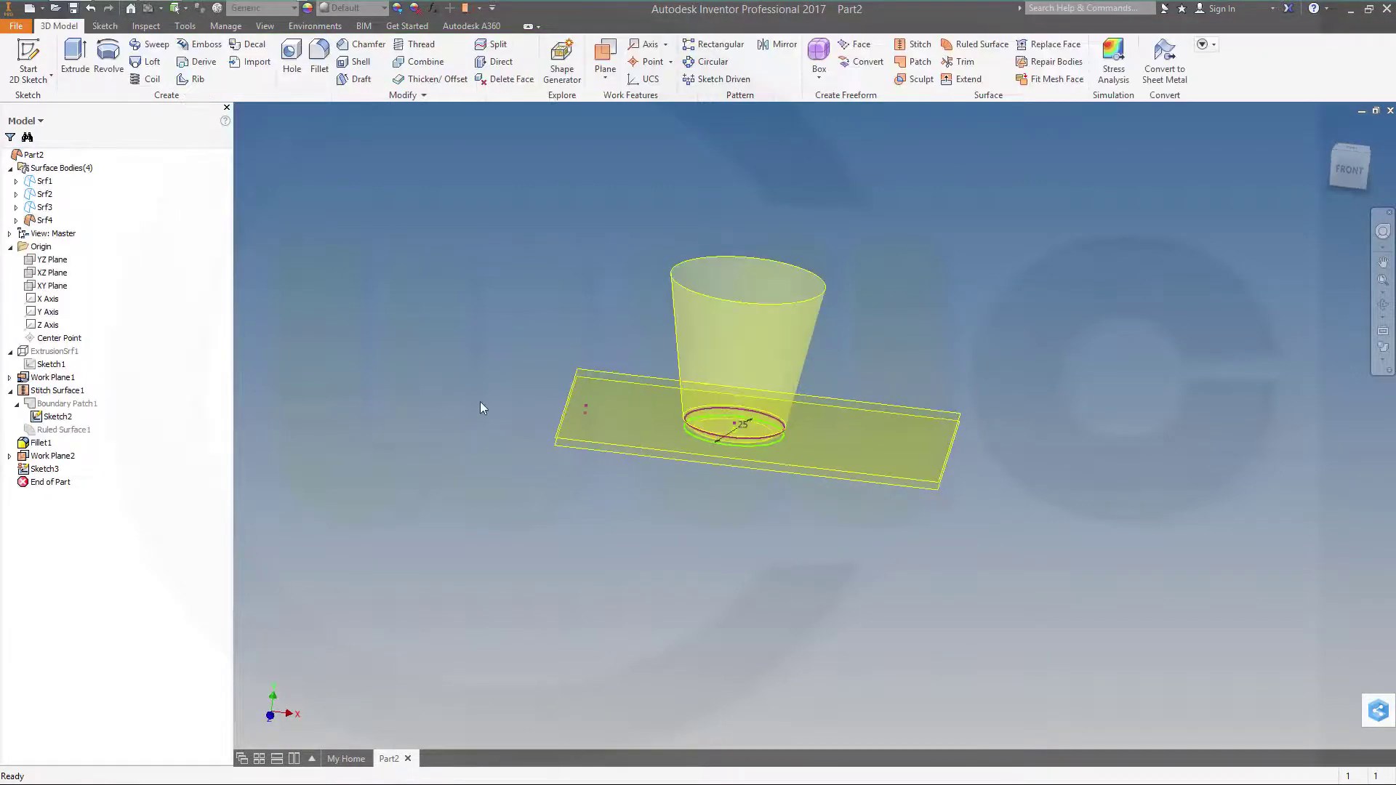
Hide the original base-circle Sketch2.
right_click(57, 417)
click(88, 580)
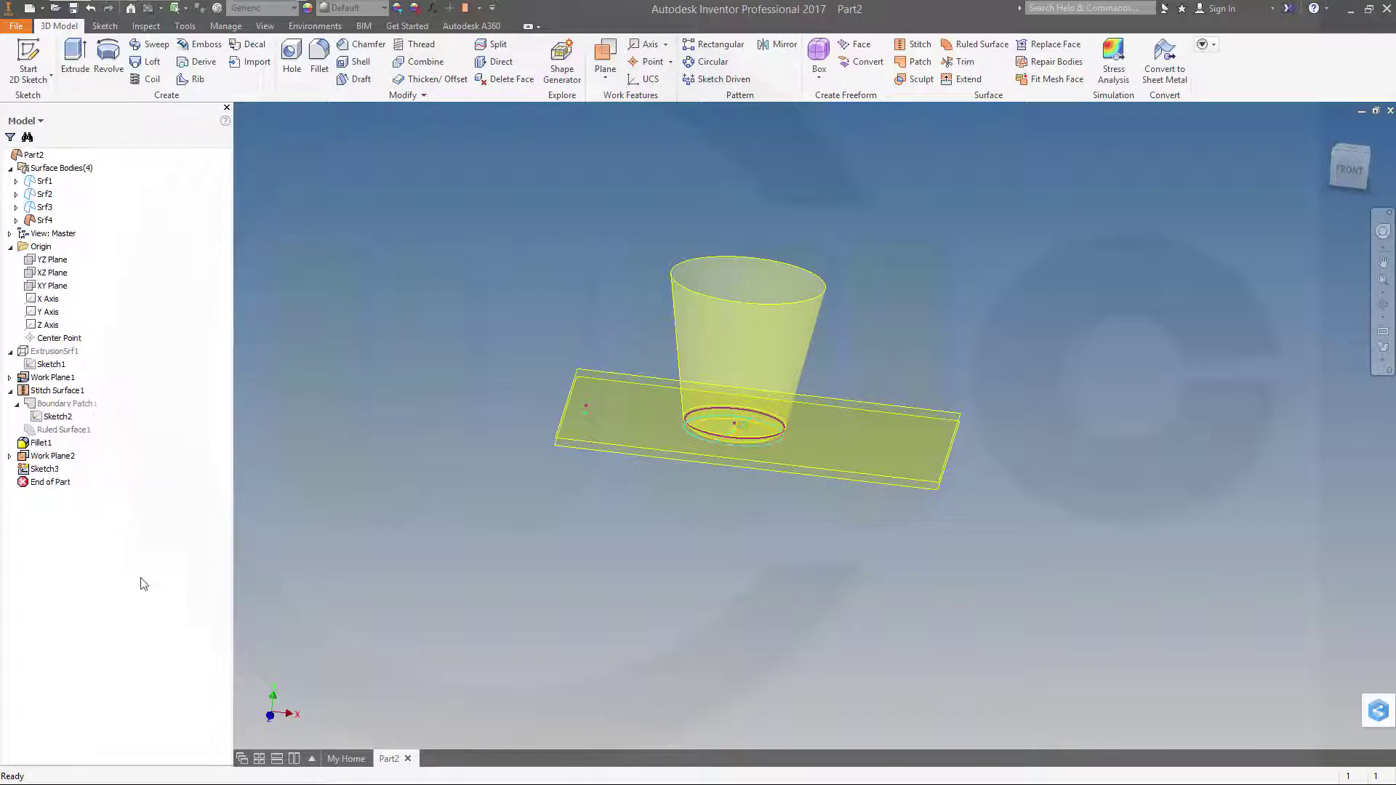
shift+middle_drag(554, 493, 554, 477)
scroll(731, 542, up, 2)
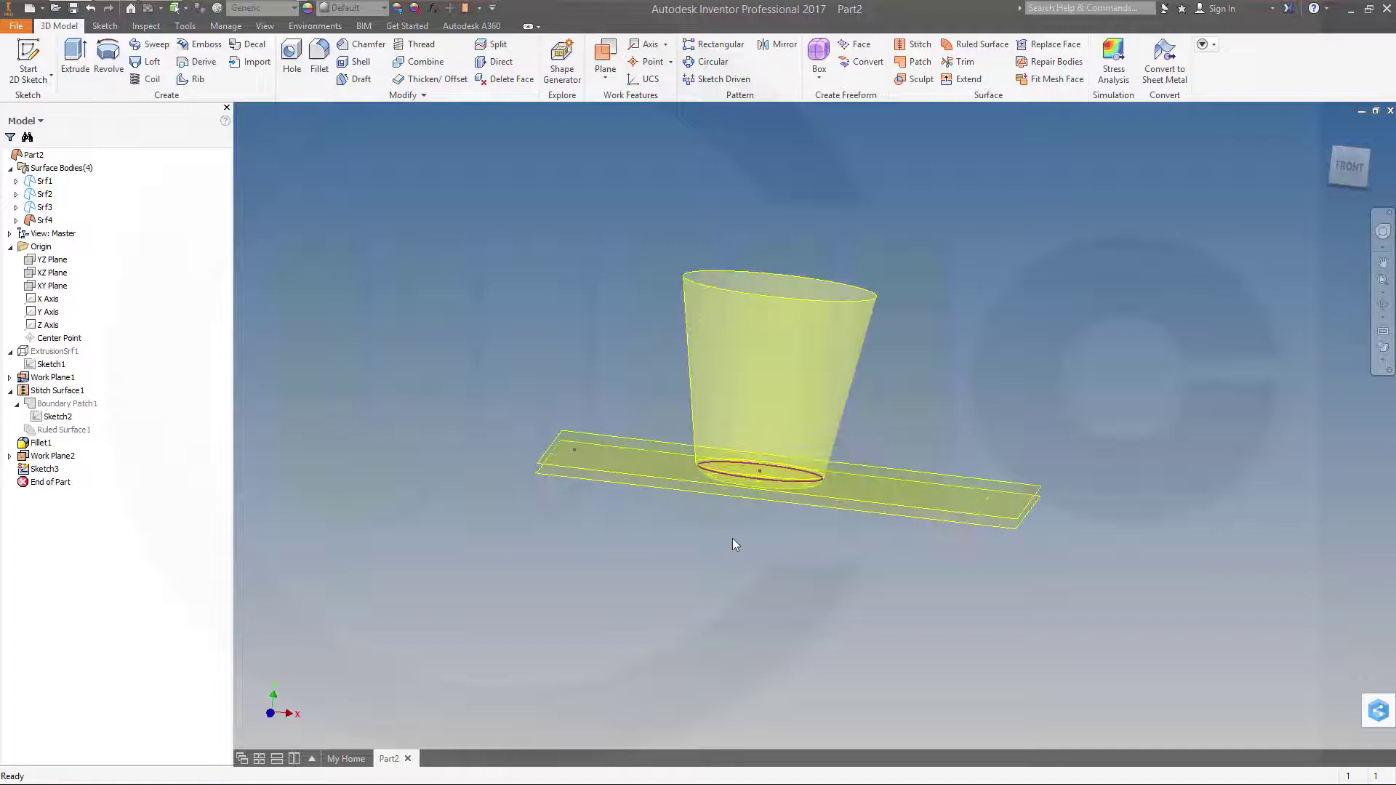
Hide cone surface Srf4 and fill the projected circle with a flat boundary patch.
right_click(51, 223)
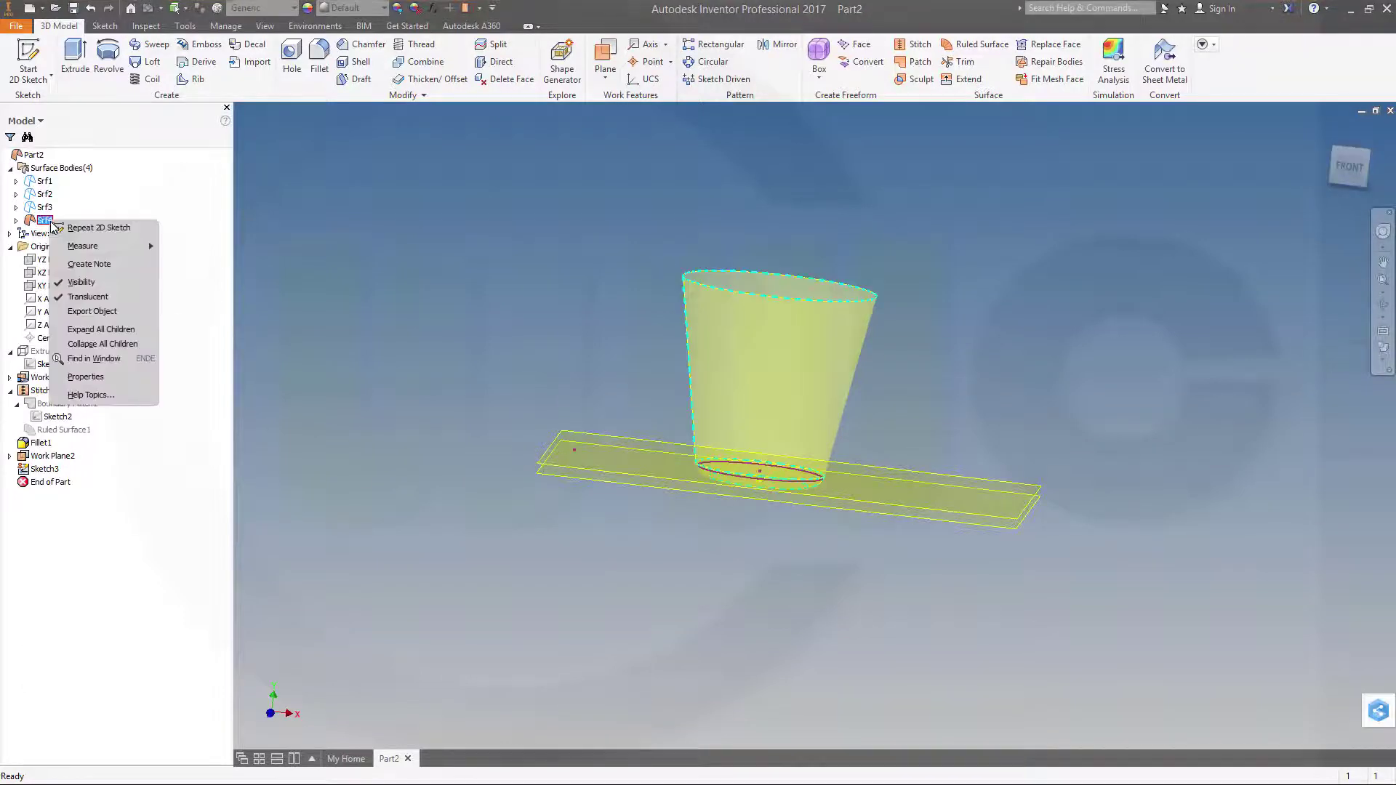
click(82, 282)
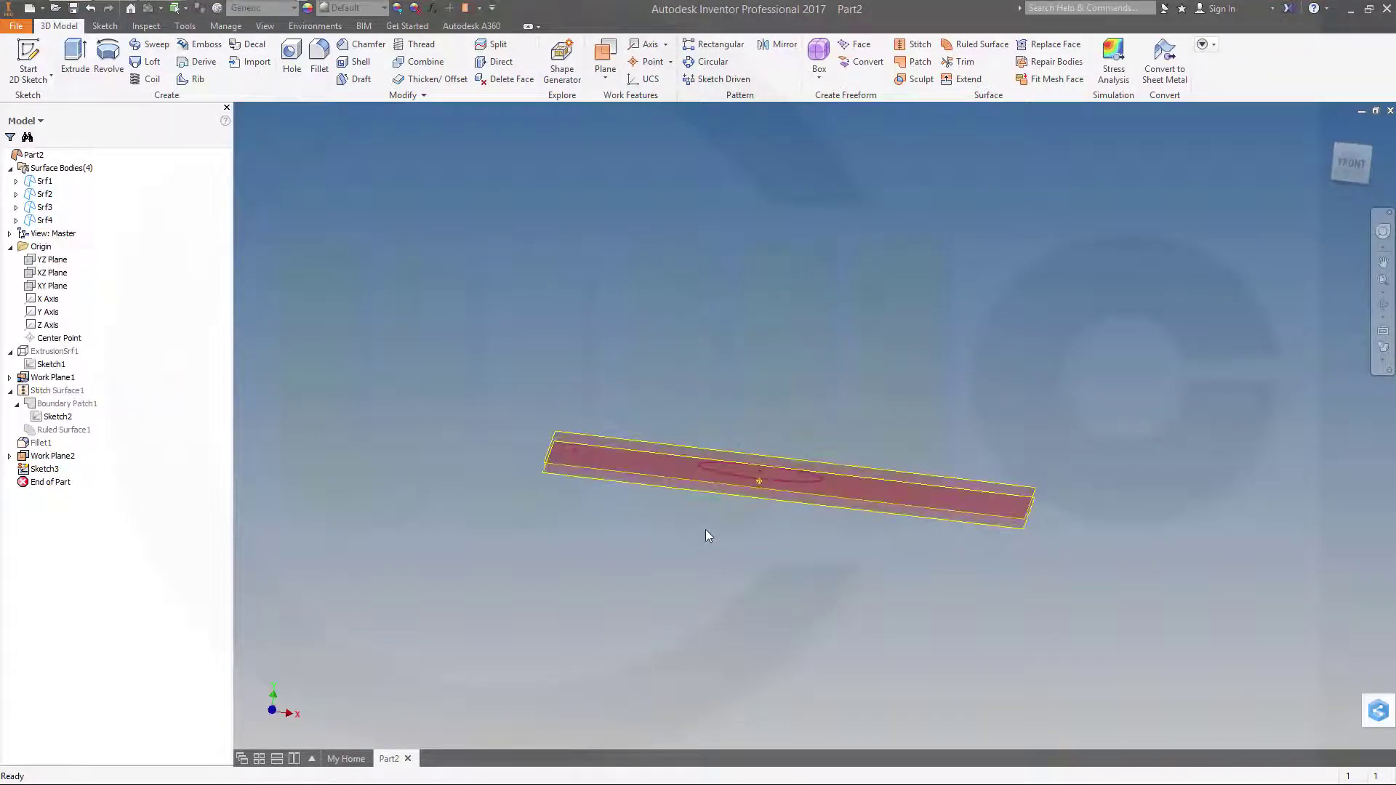
key(Home)
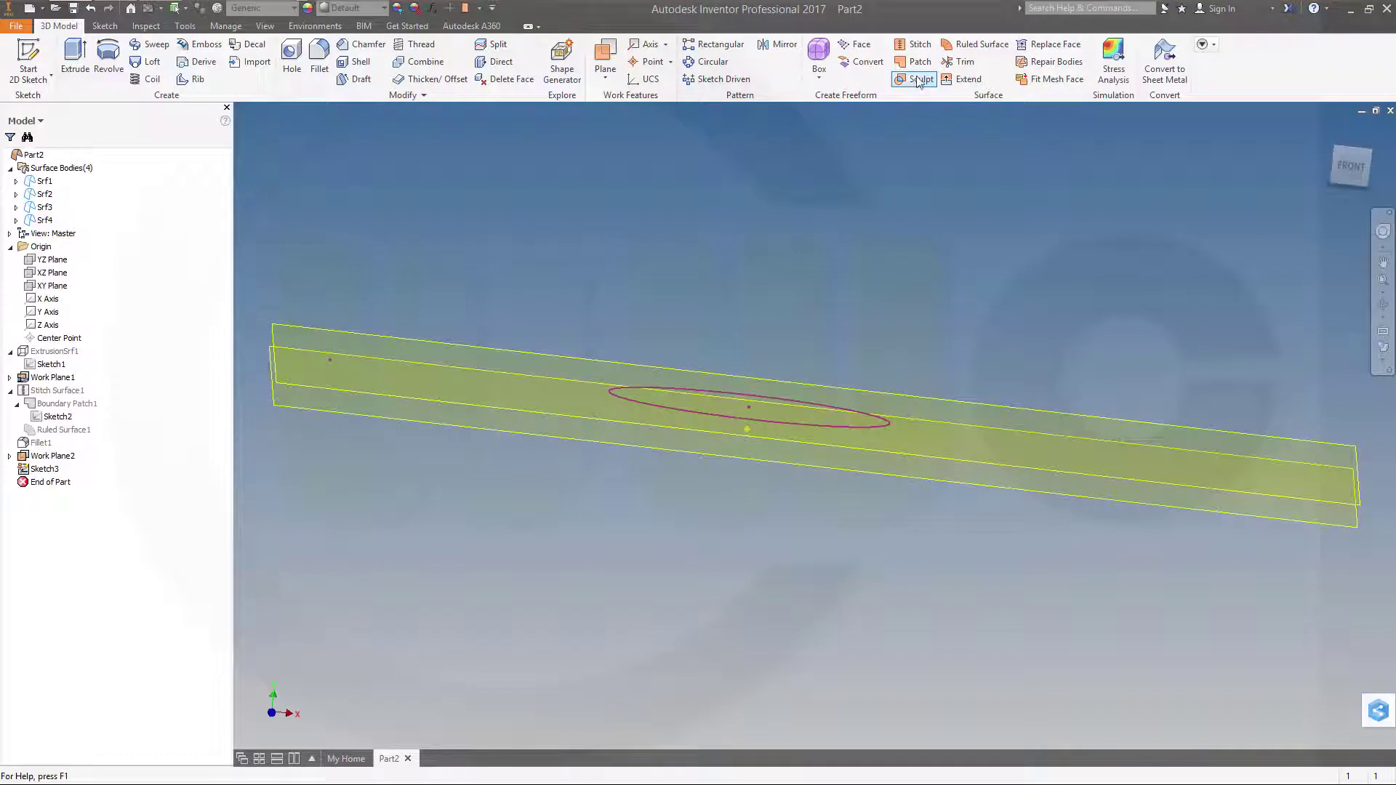
click(918, 62)
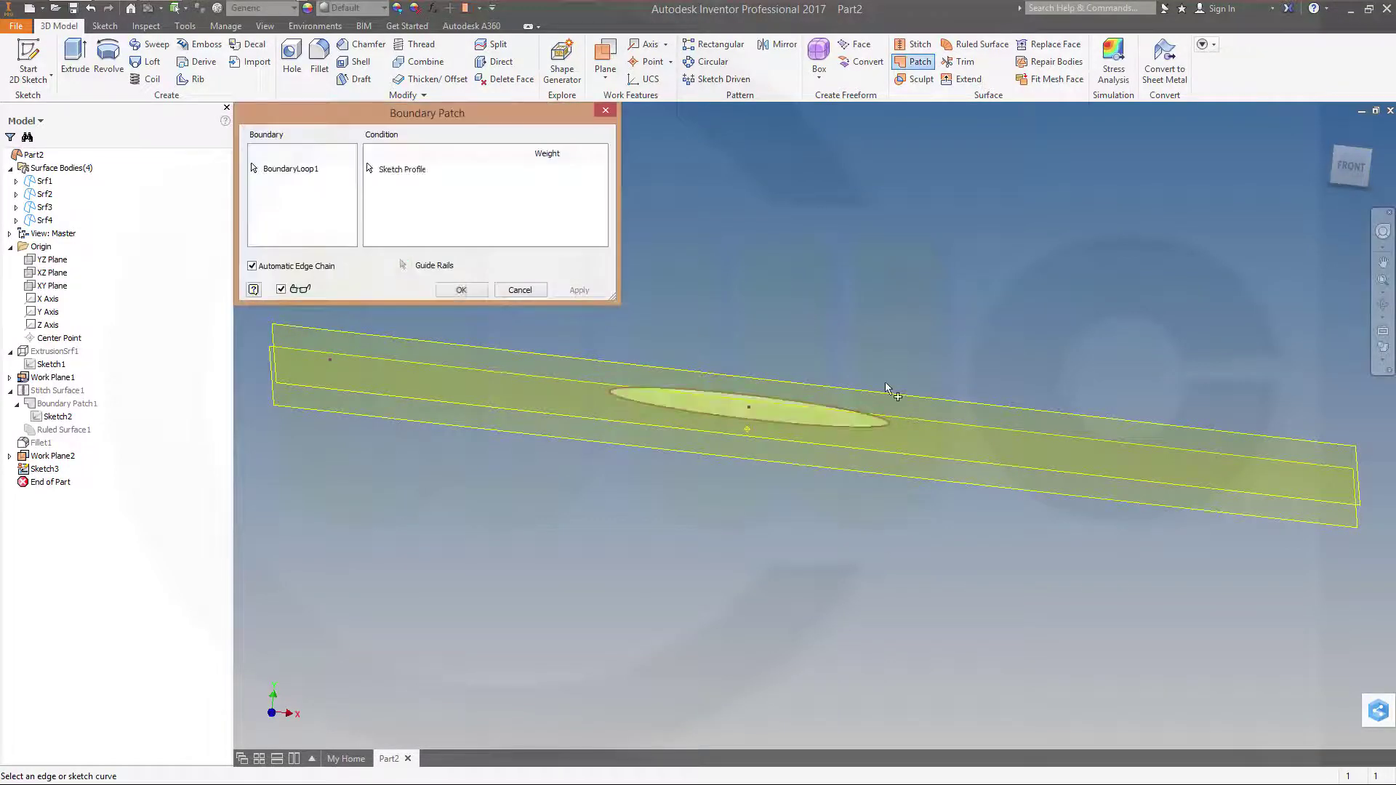
click(474, 290)
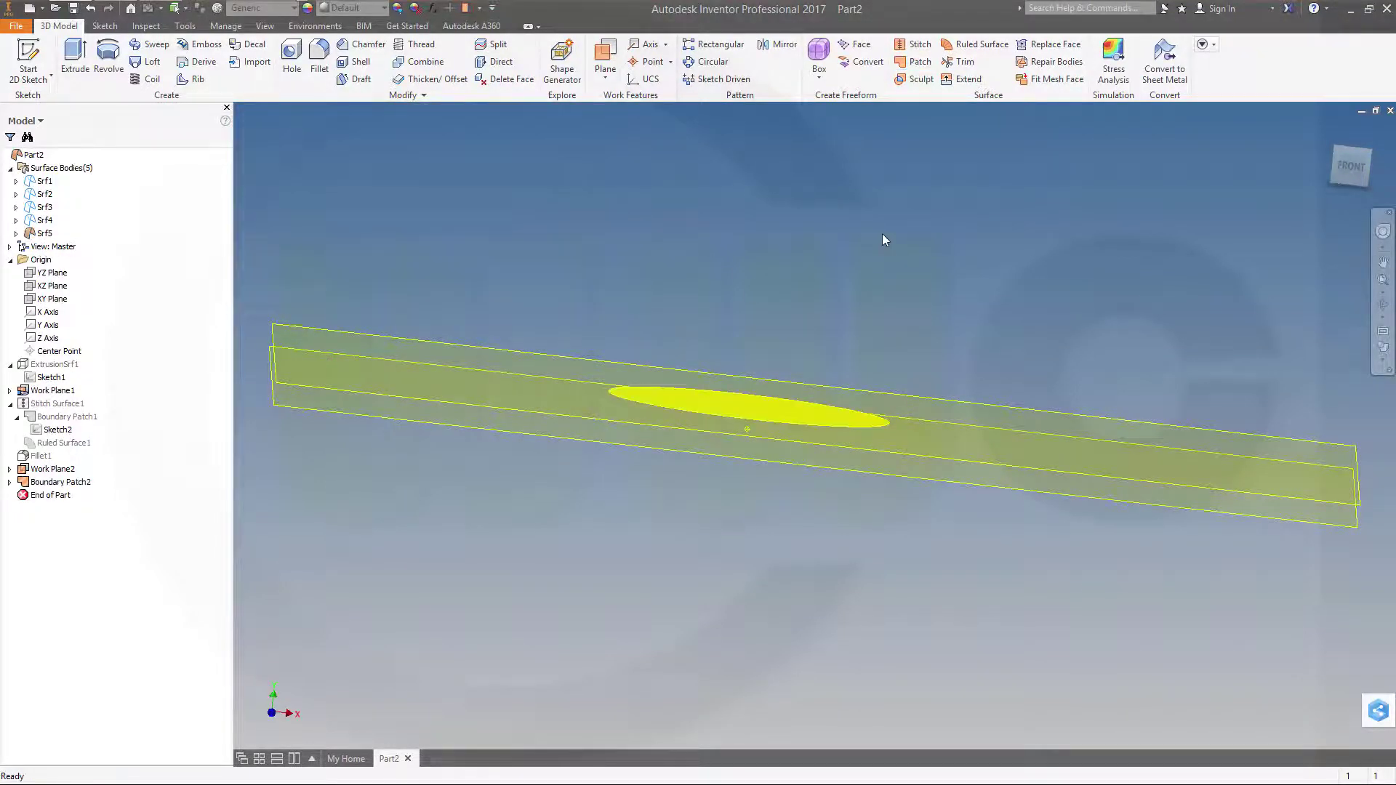
Start a ruled surface on the patch's circular edge with a 10° taper angle.
click(974, 45)
click(836, 425)
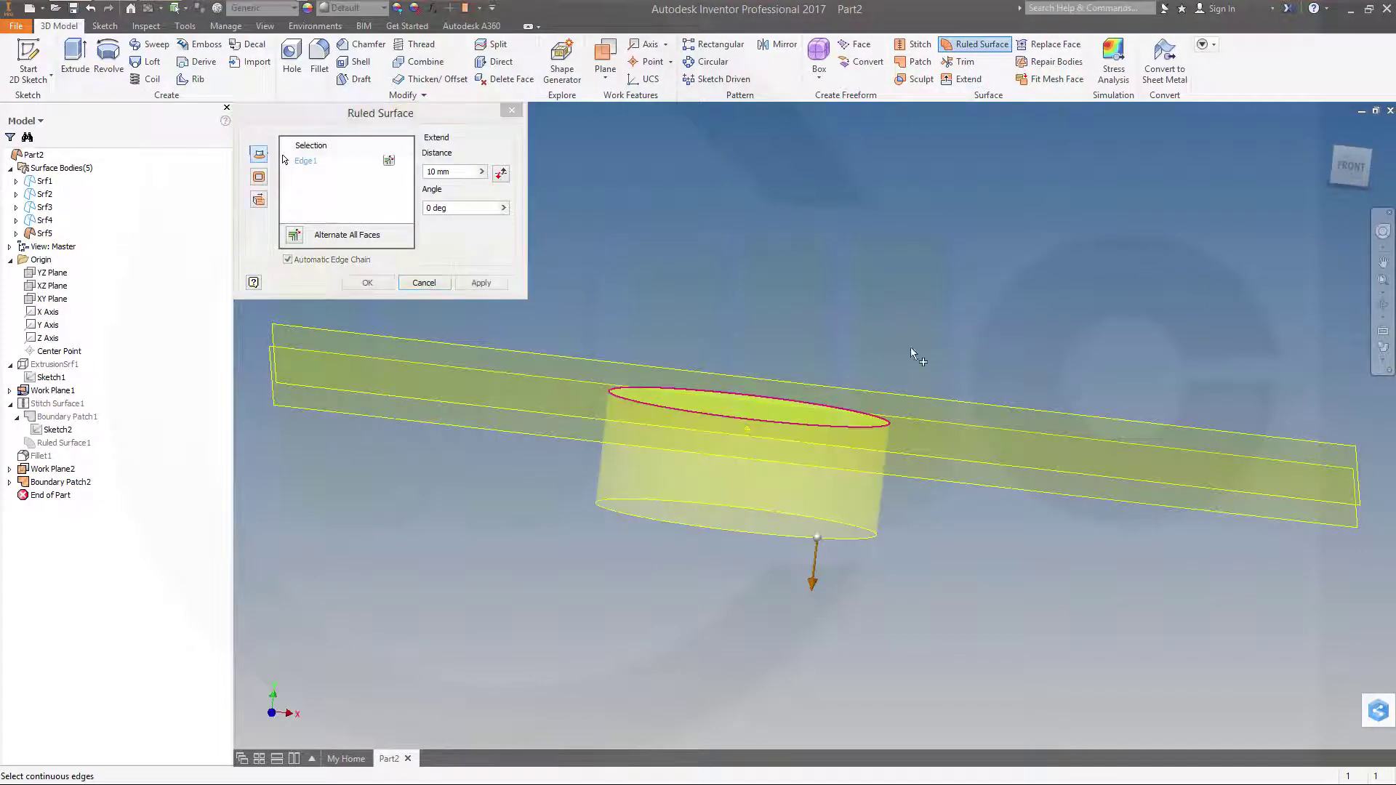
click(465, 207)
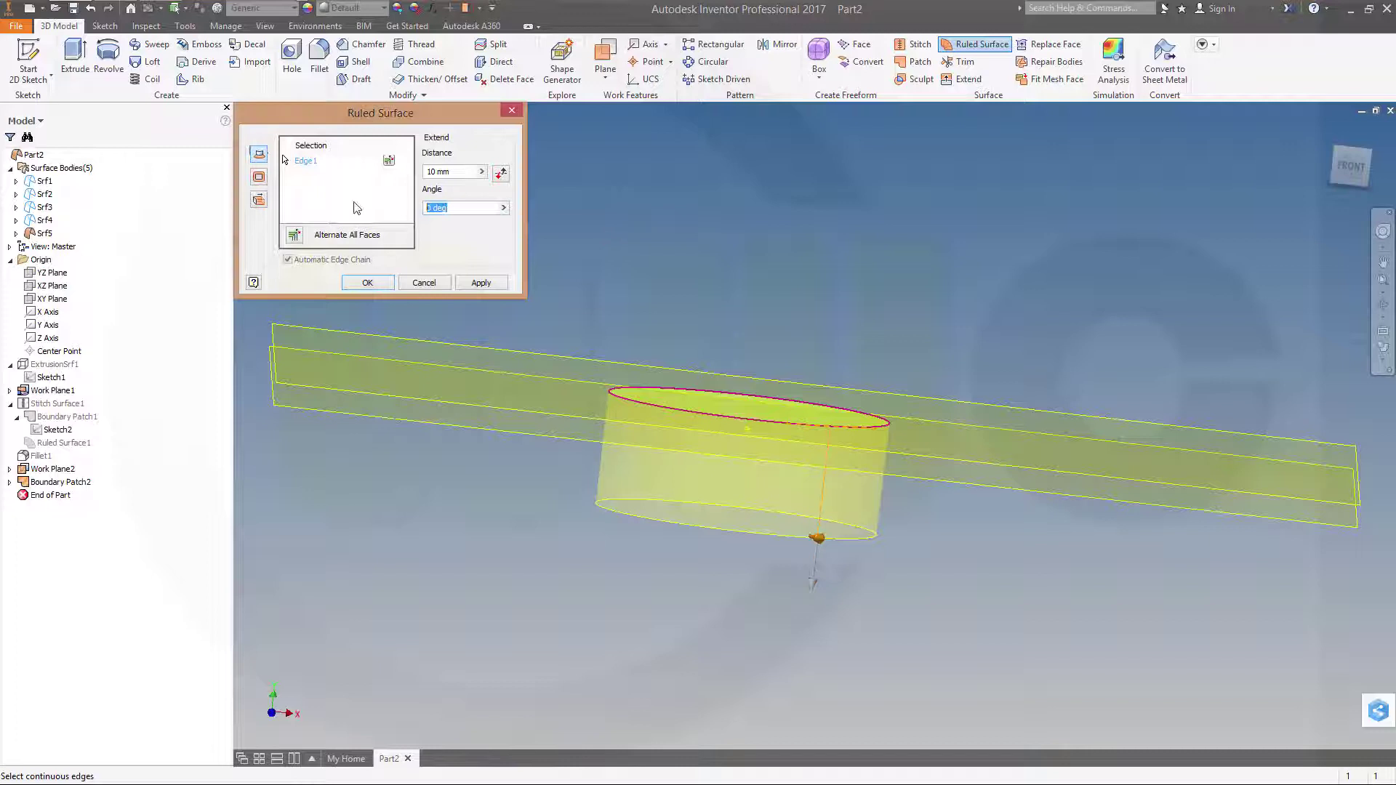
text(10)
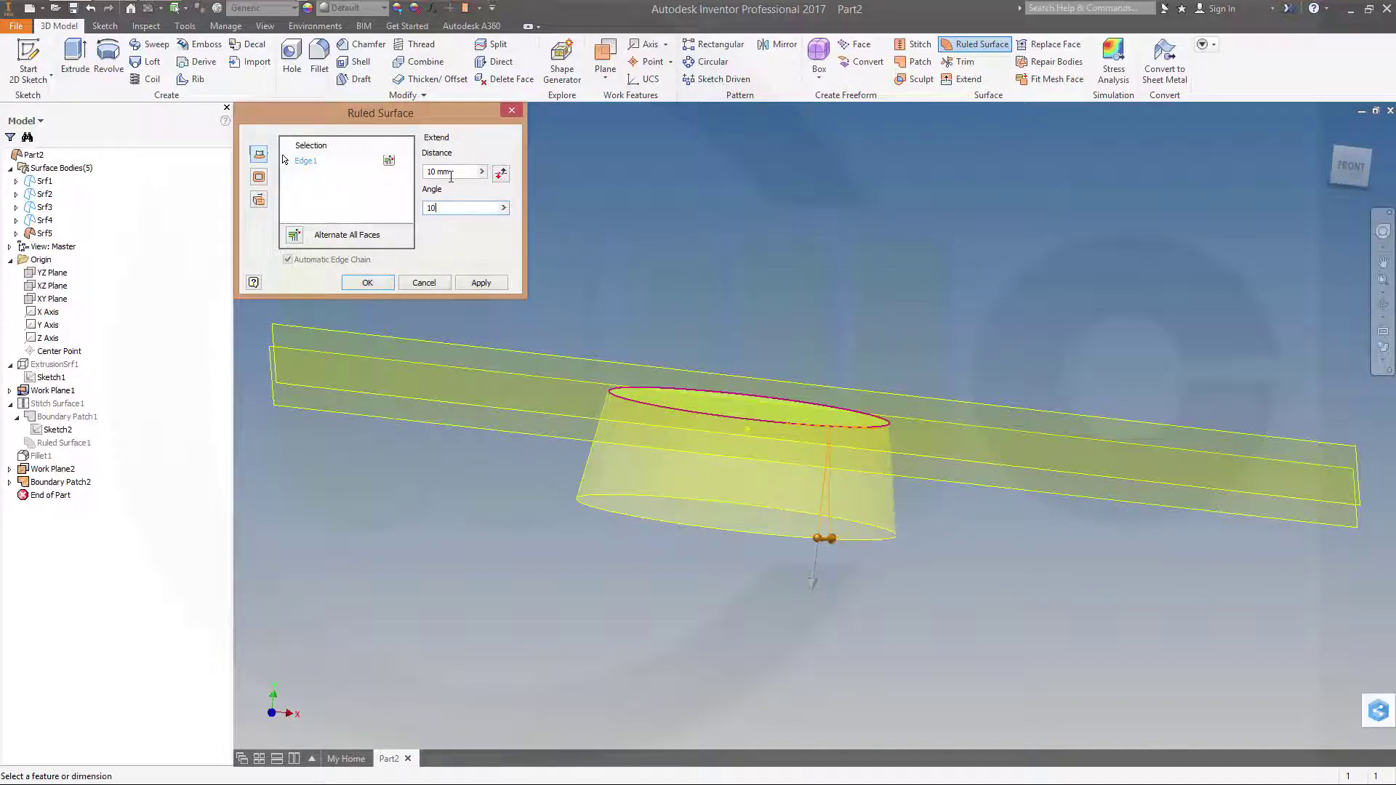
key(Tab)
text(0)
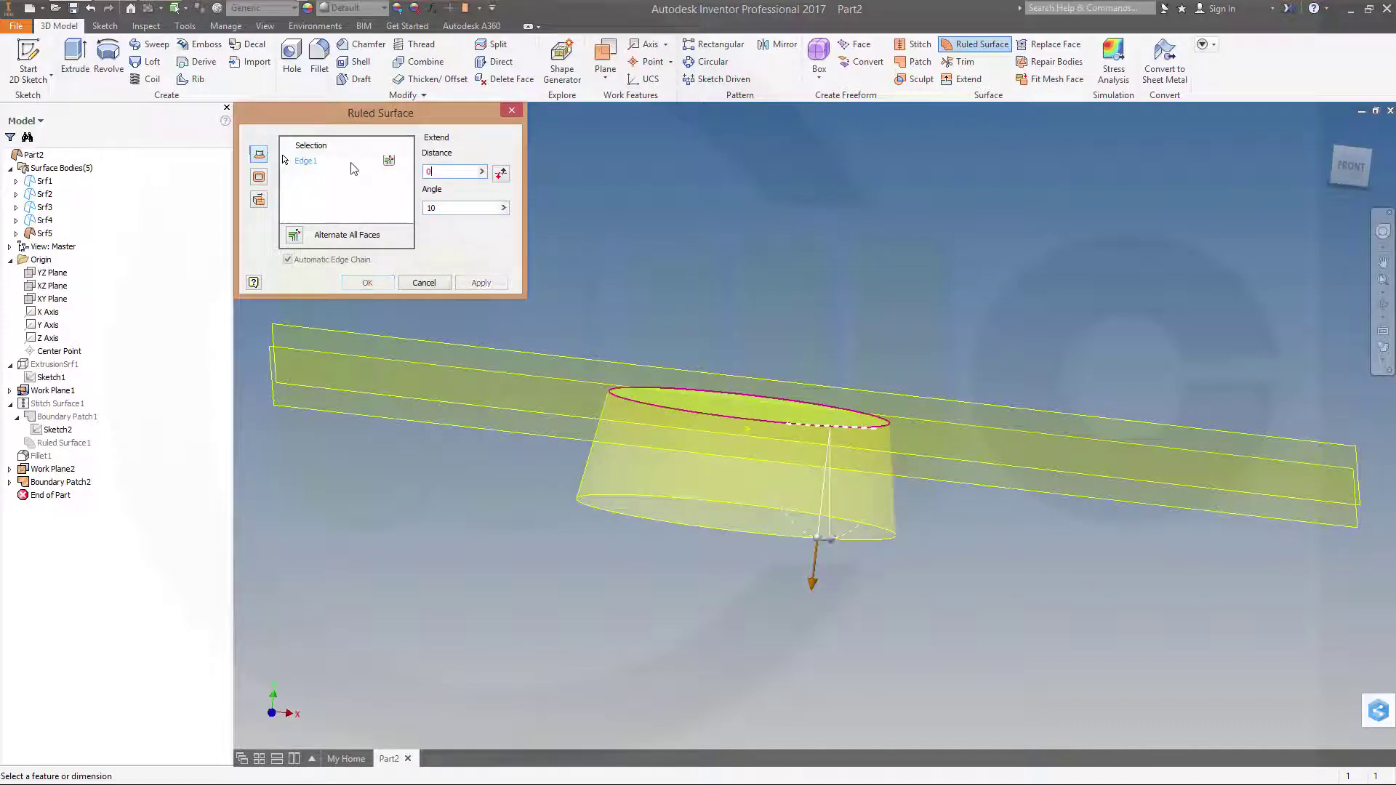
key(Tab)
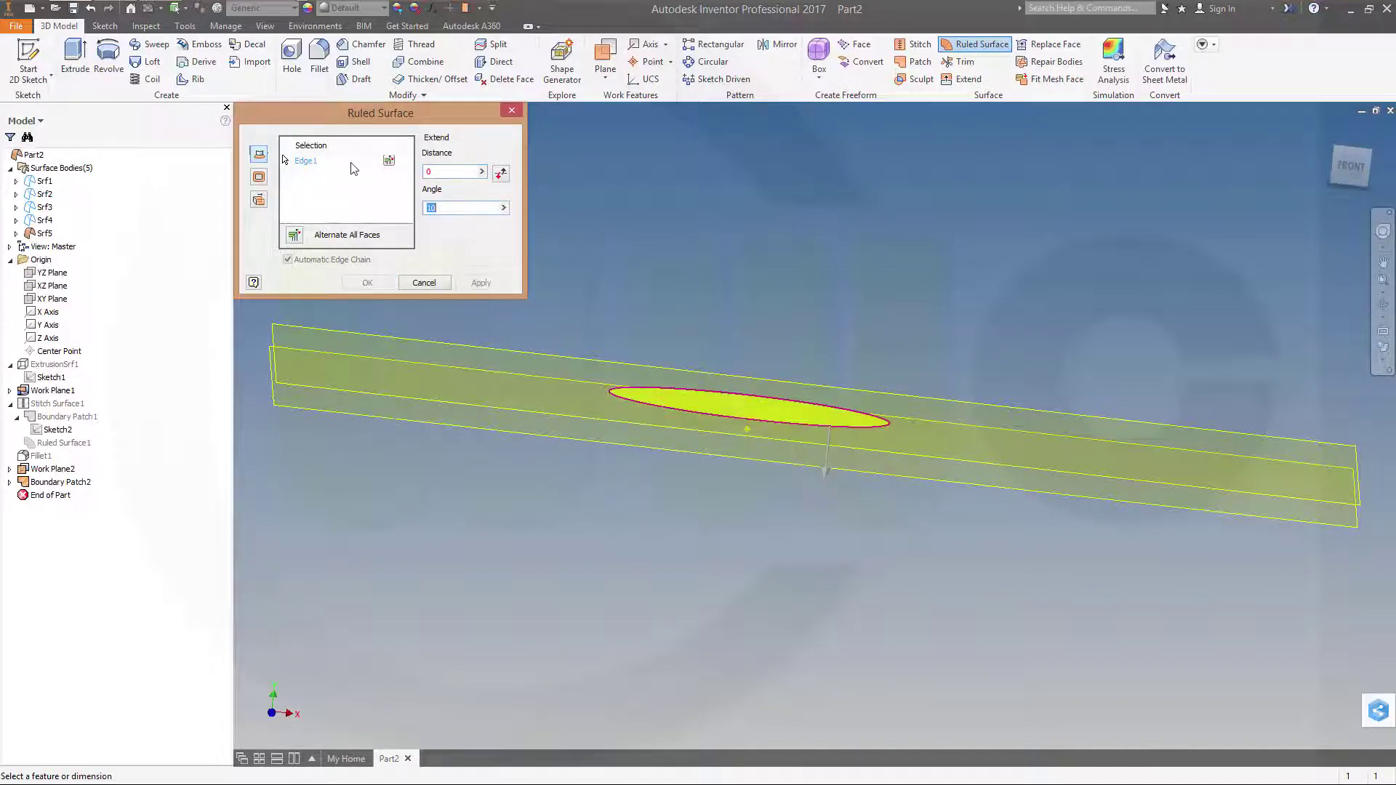
Set the ruled surface distance to 40 mm and create the tapered cone.
click(462, 172)
key(Tab)
click(451, 168)
key(Num_Lock)
double_click(443, 171)
text(40)
key(Return)
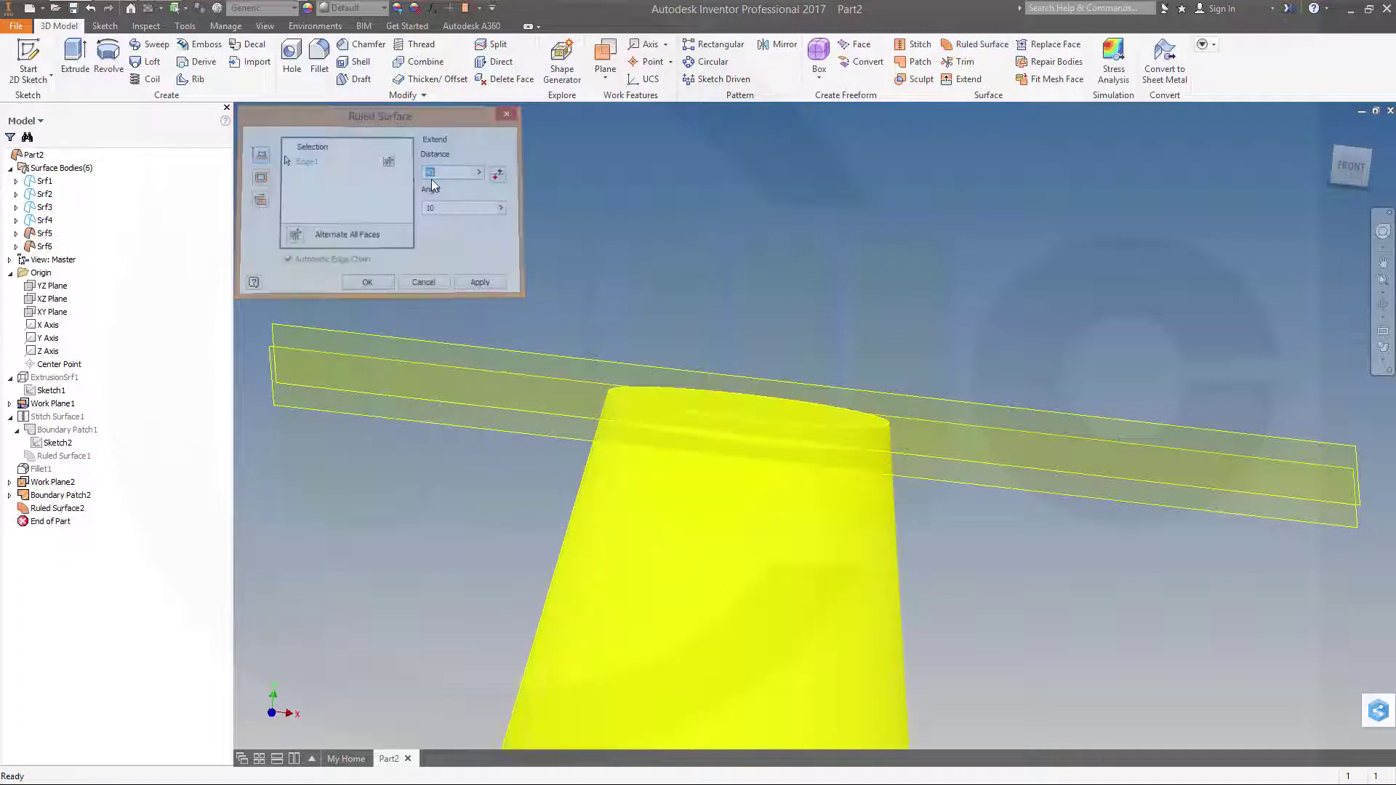
middle_drag(869, 429, 843, 327)
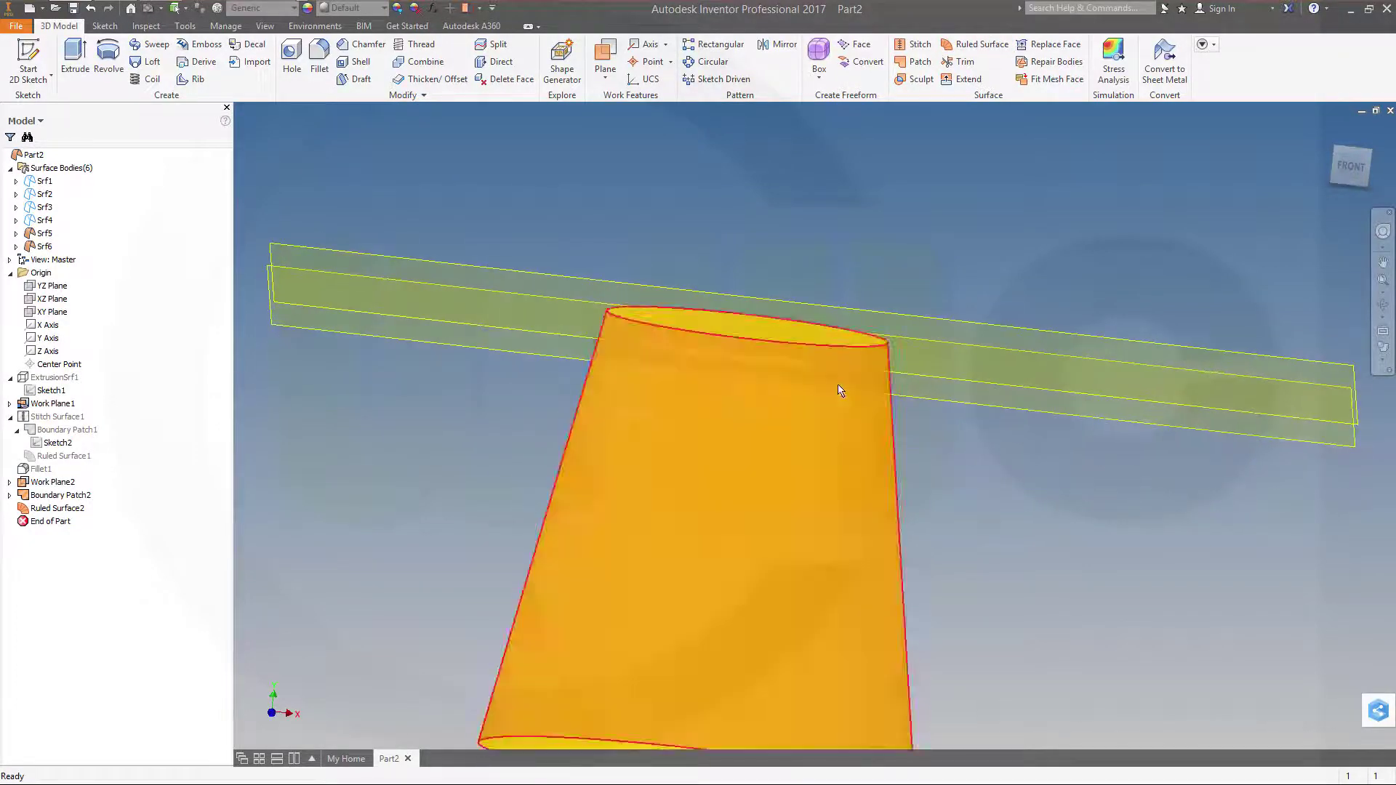
Stitch cone Srf6 and disc Srf5 into the single surface body Srf7.
scroll(922, 243, down, 3)
click(914, 45)
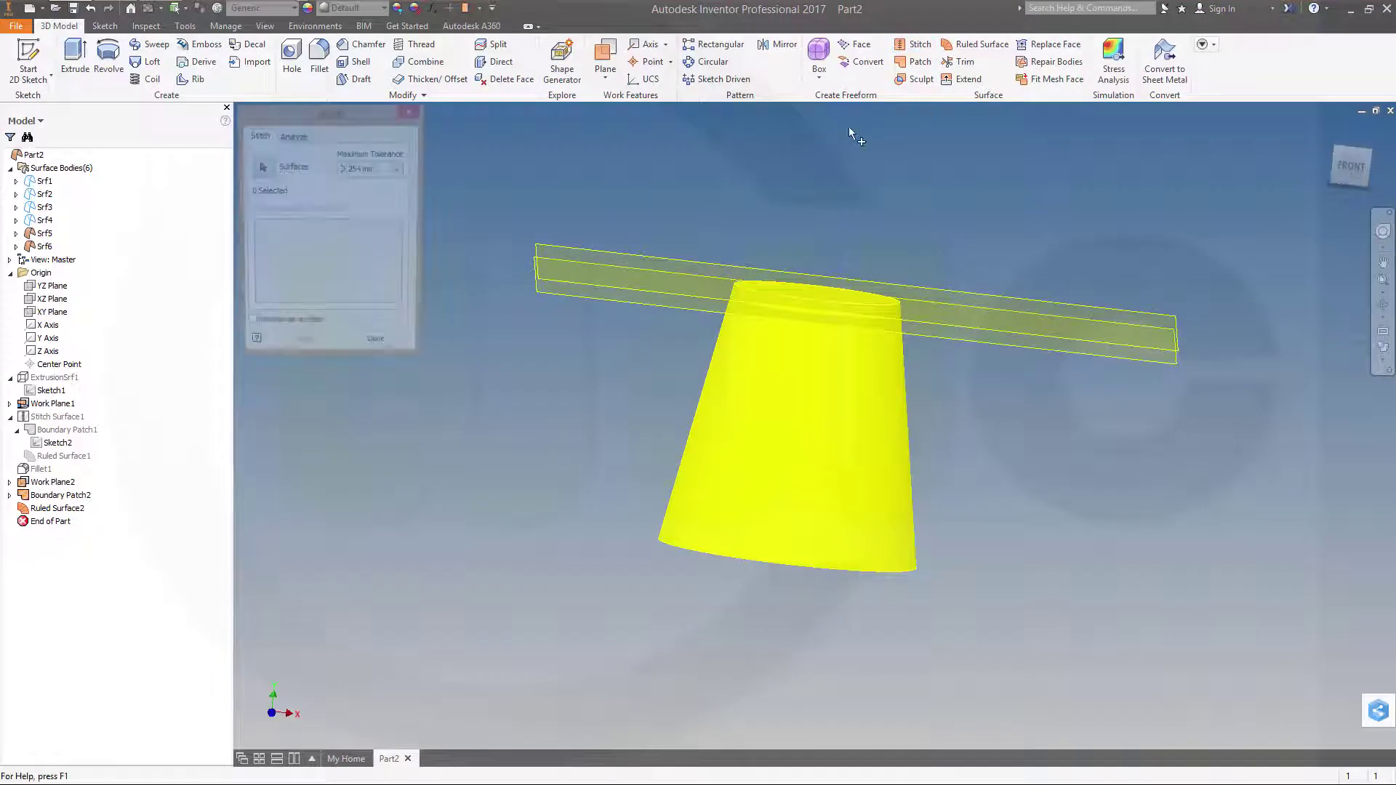
click(749, 367)
click(829, 300)
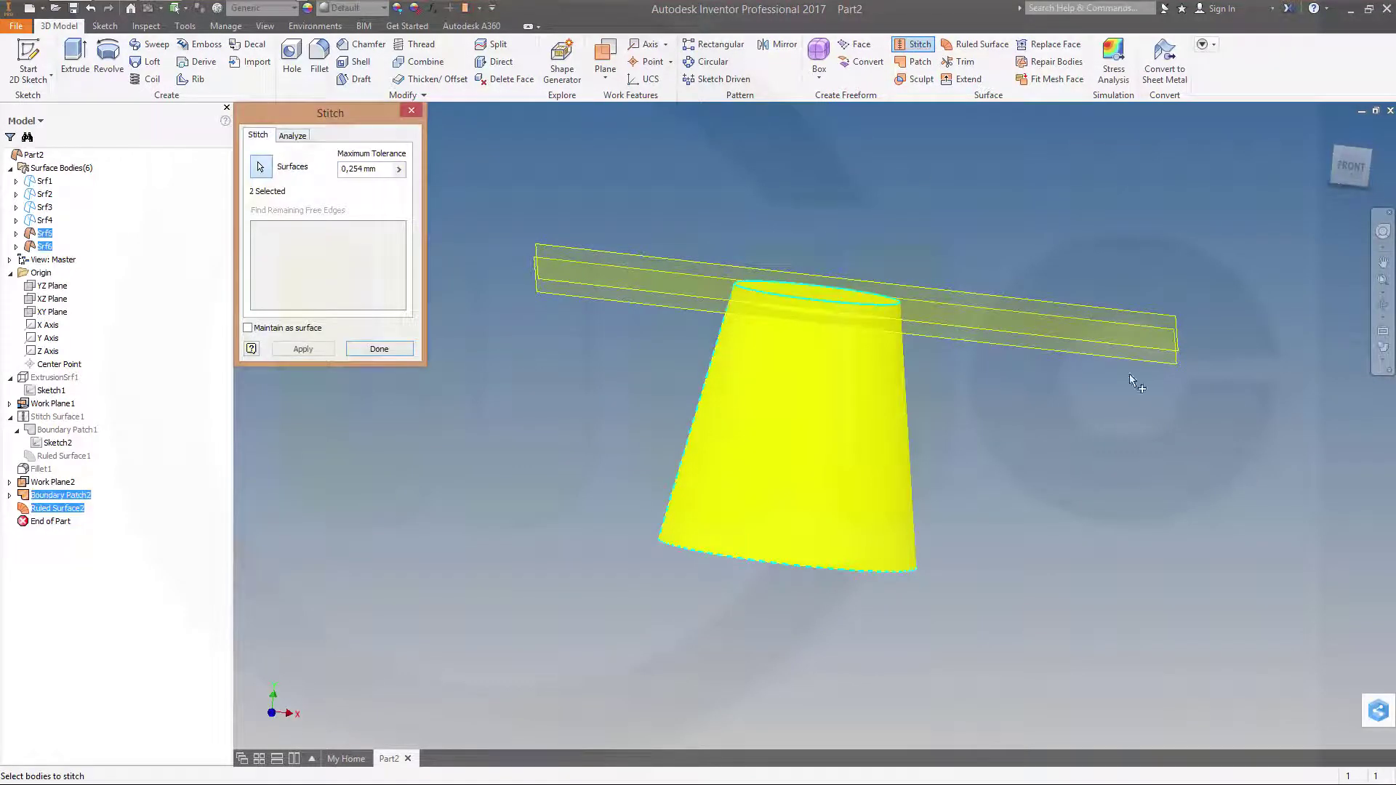
click(302, 349)
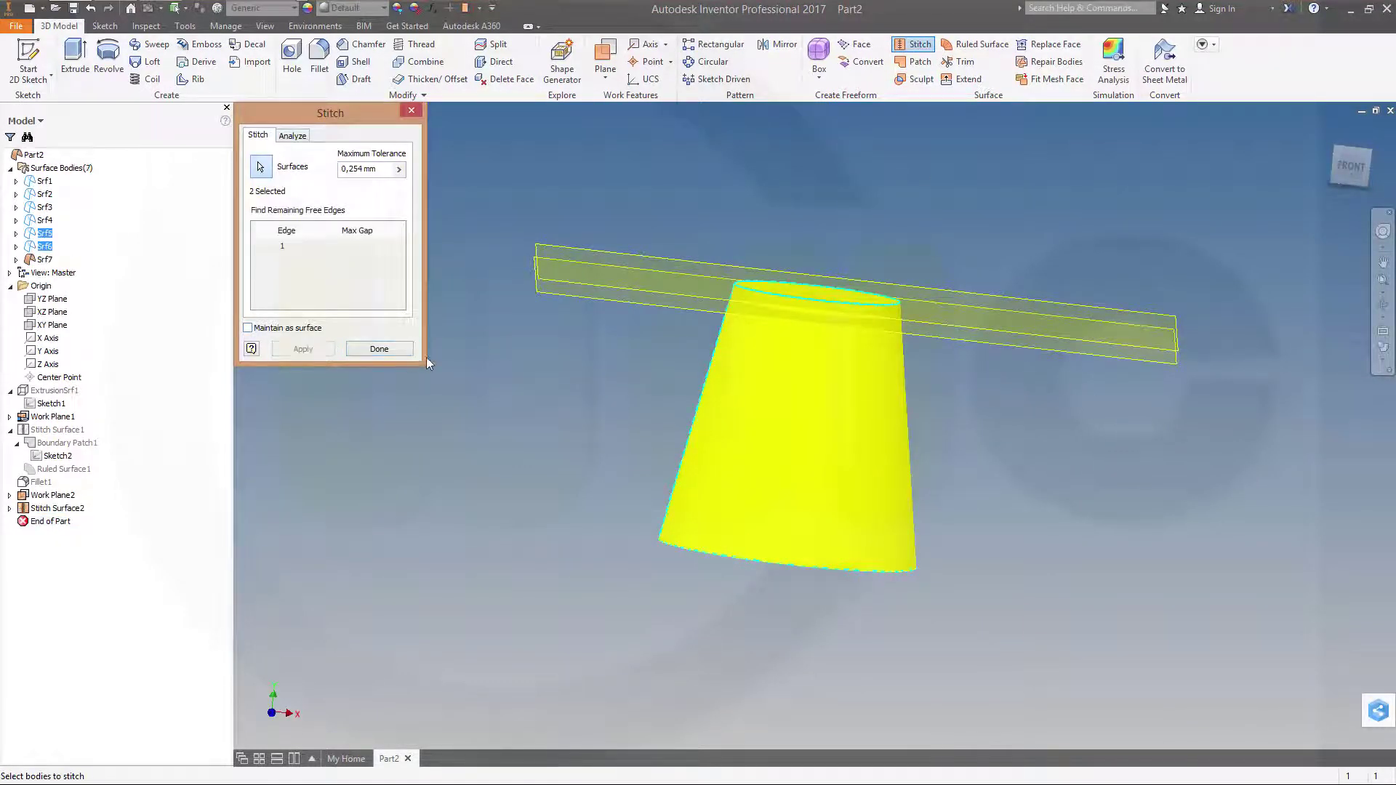
click(378, 350)
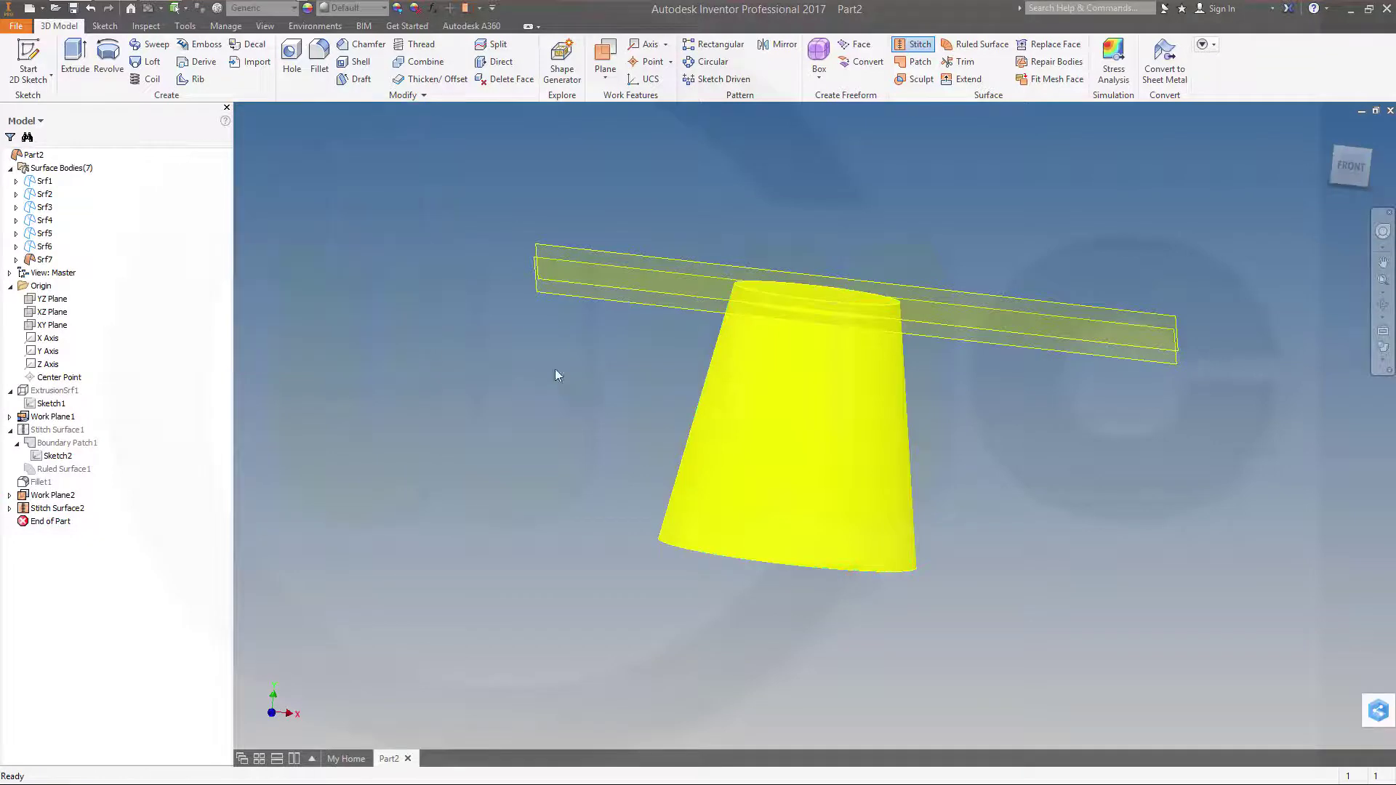
Add a 3 mm face fillet between the cone side and its top cap.
click(318, 66)
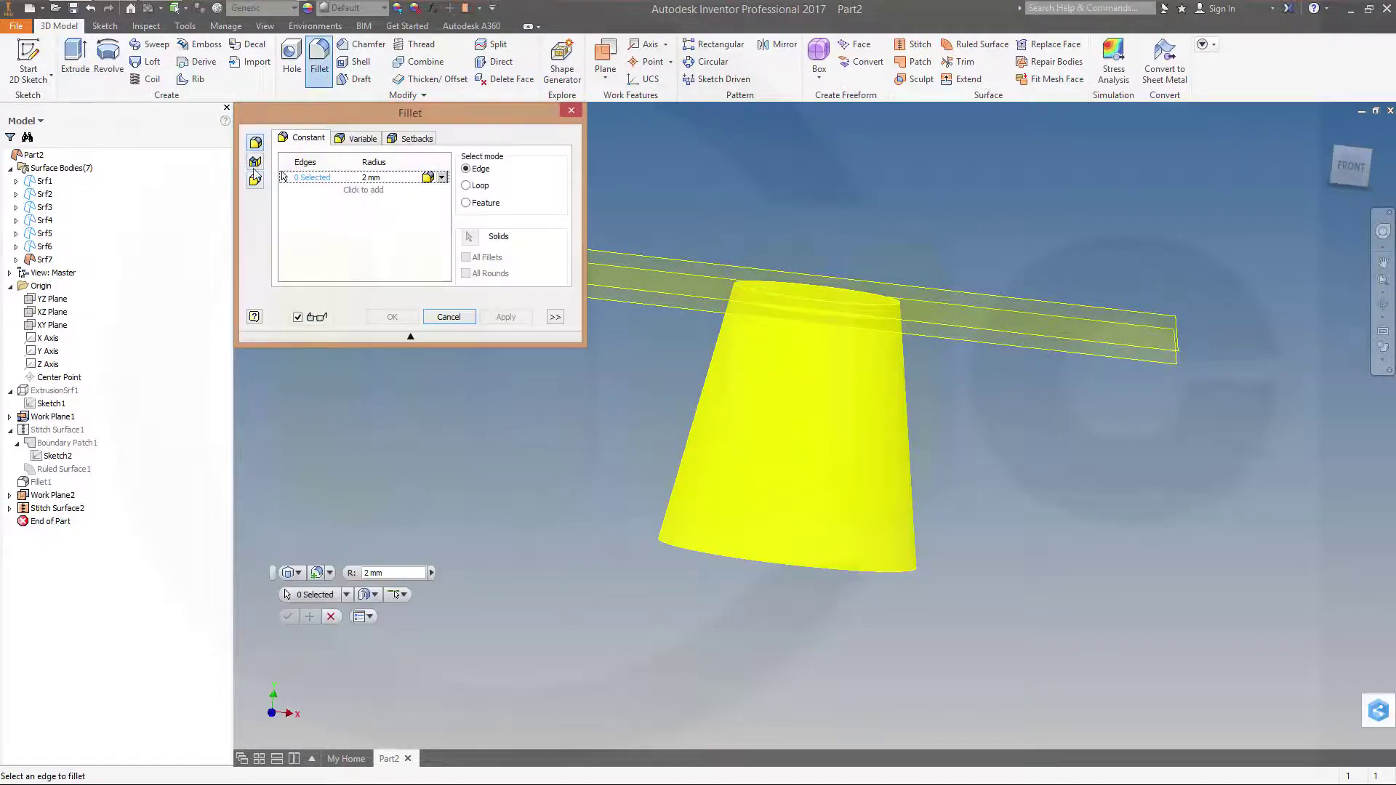
click(255, 162)
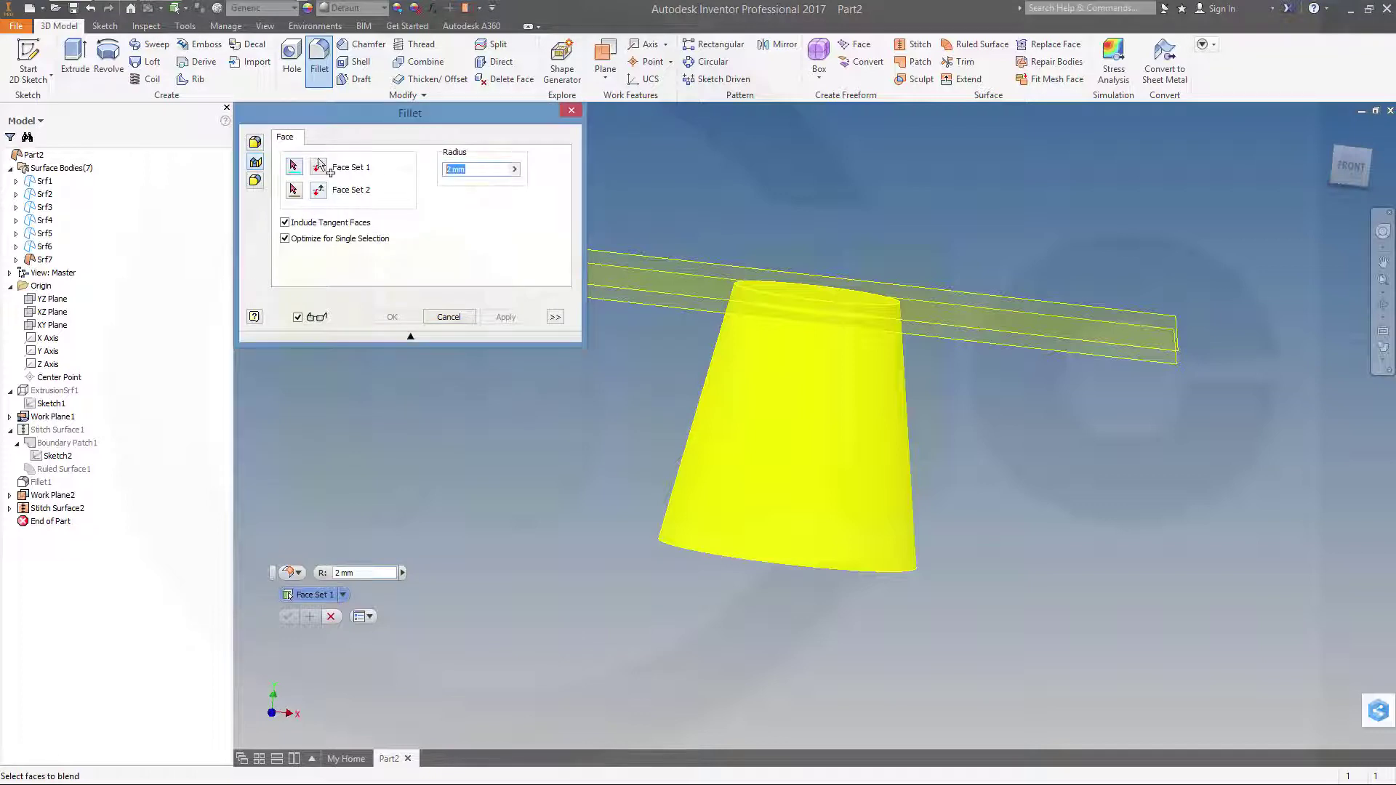
text(3)
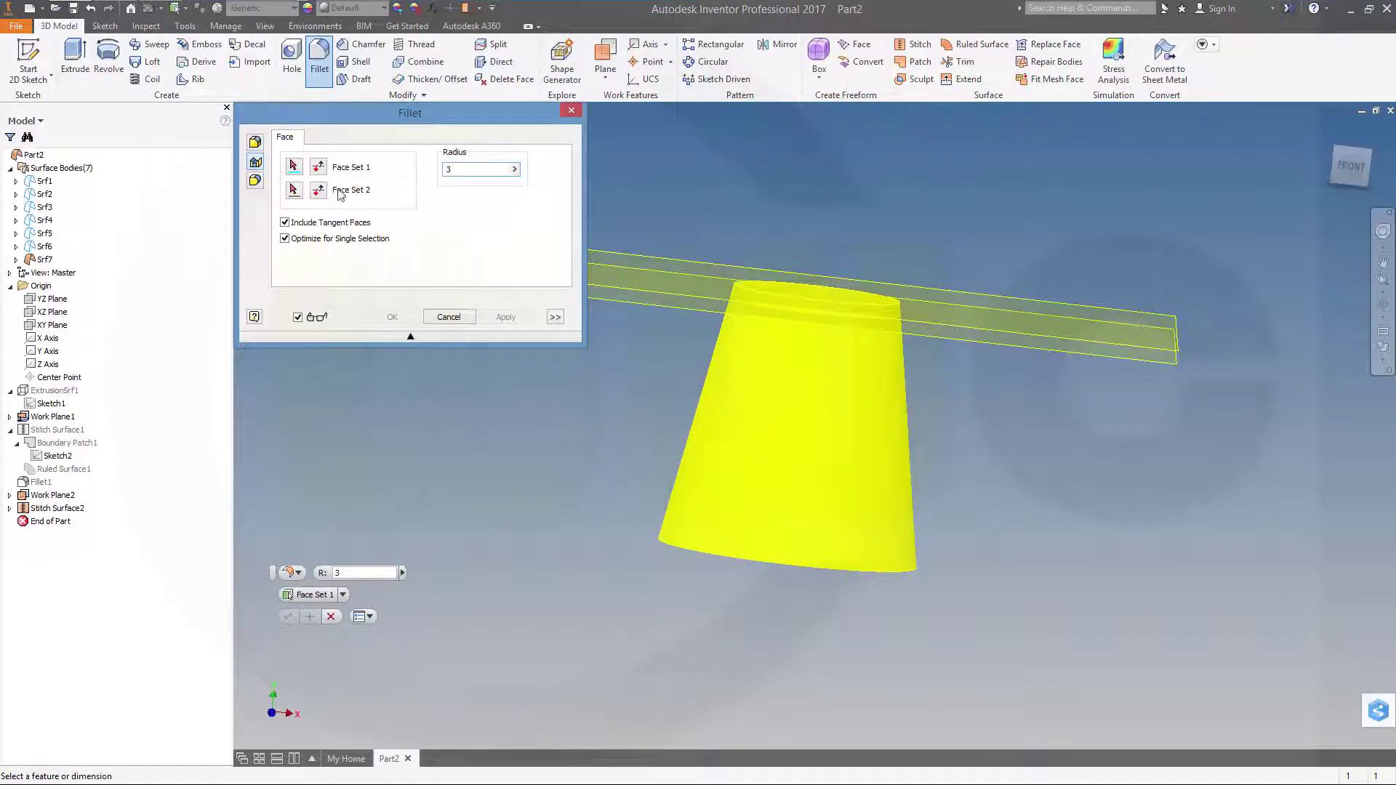
click(835, 427)
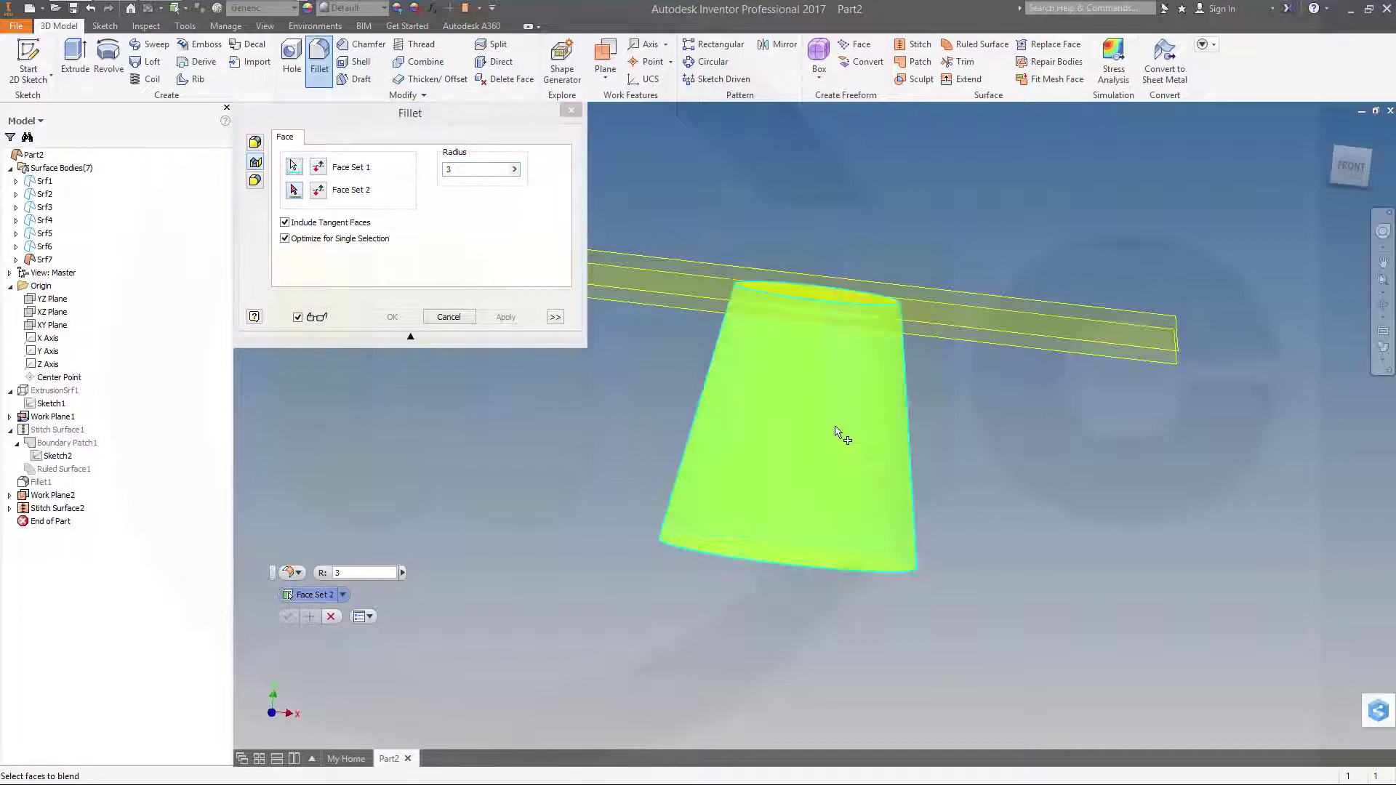
click(796, 295)
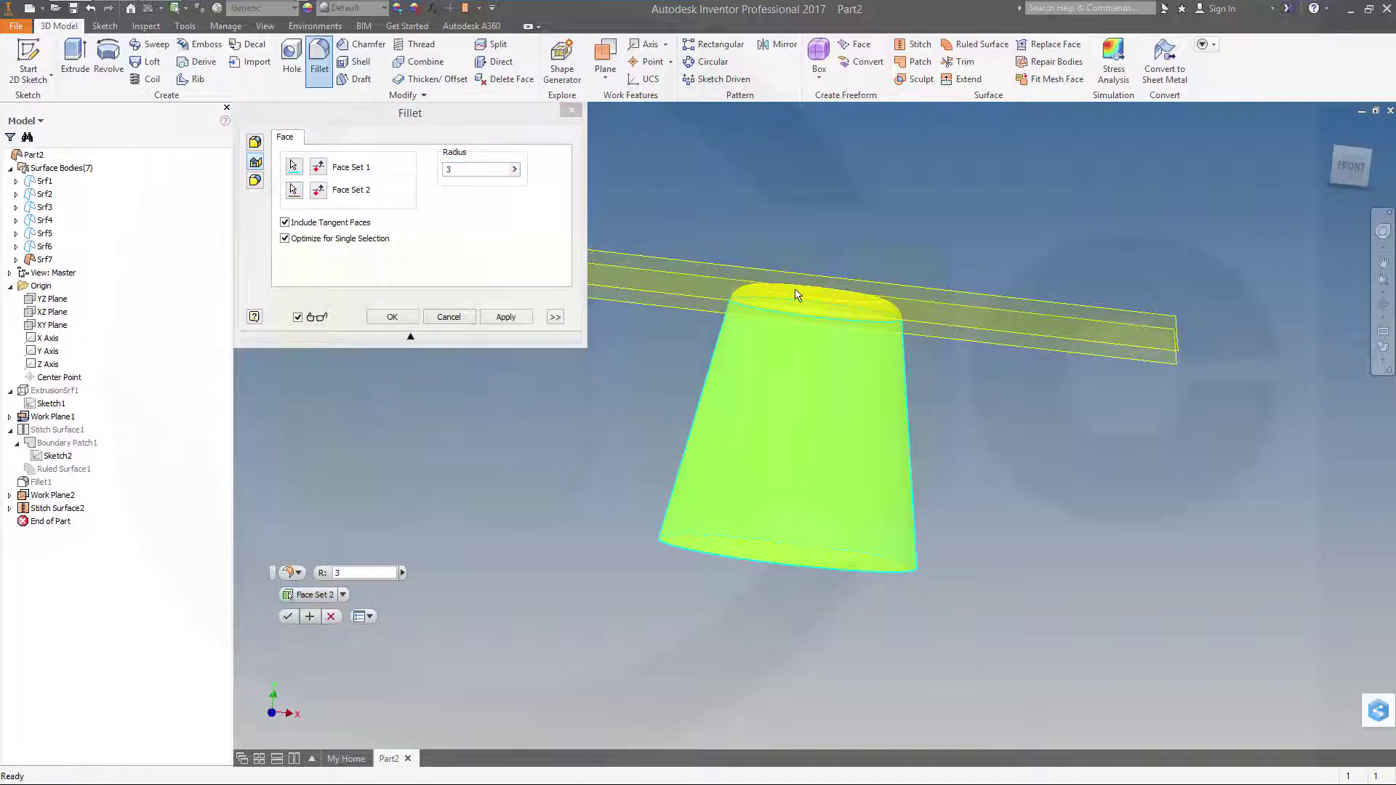
click(393, 318)
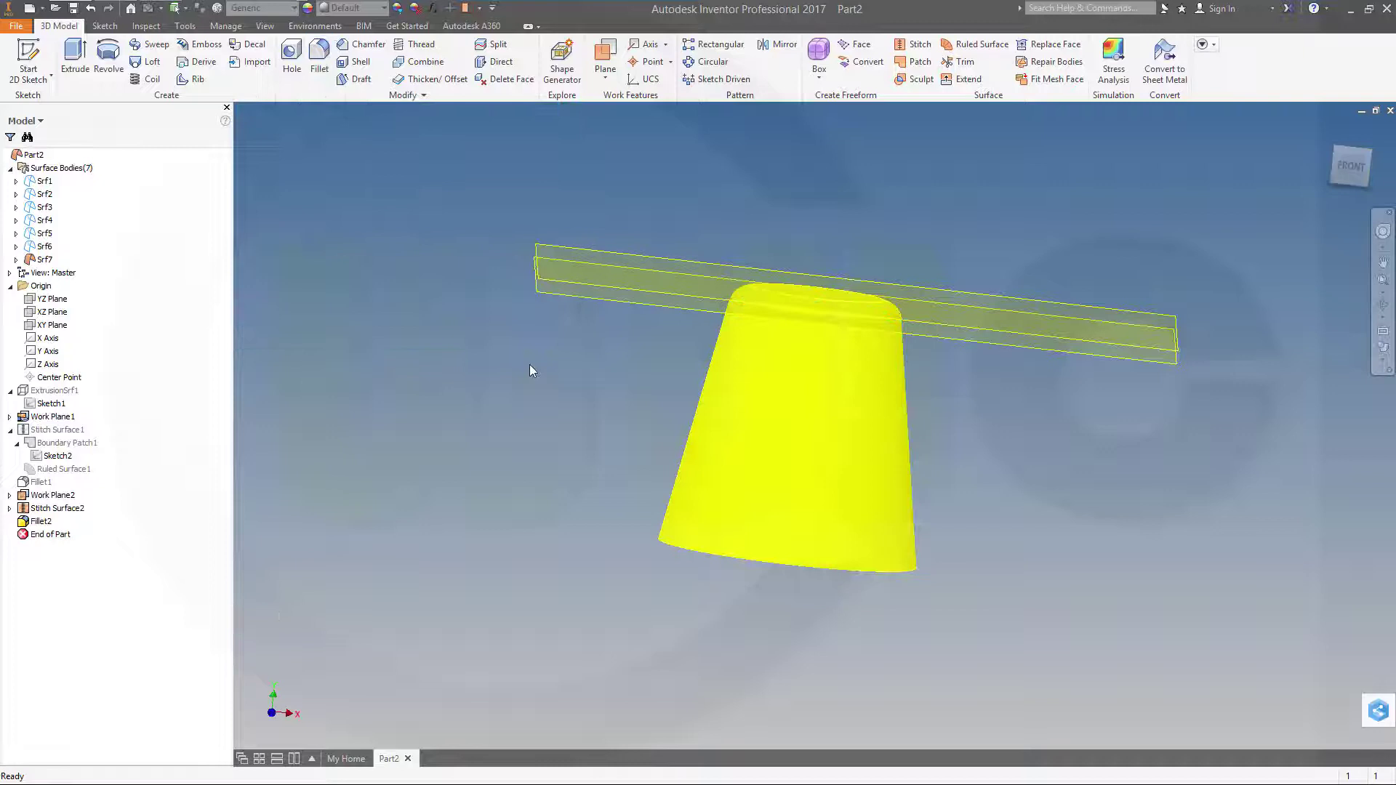
Make cone body Srf7 translucent and hide Work Plane1 and Work Plane2.
middle_drag(575, 426, 518, 491)
right_click(43, 260)
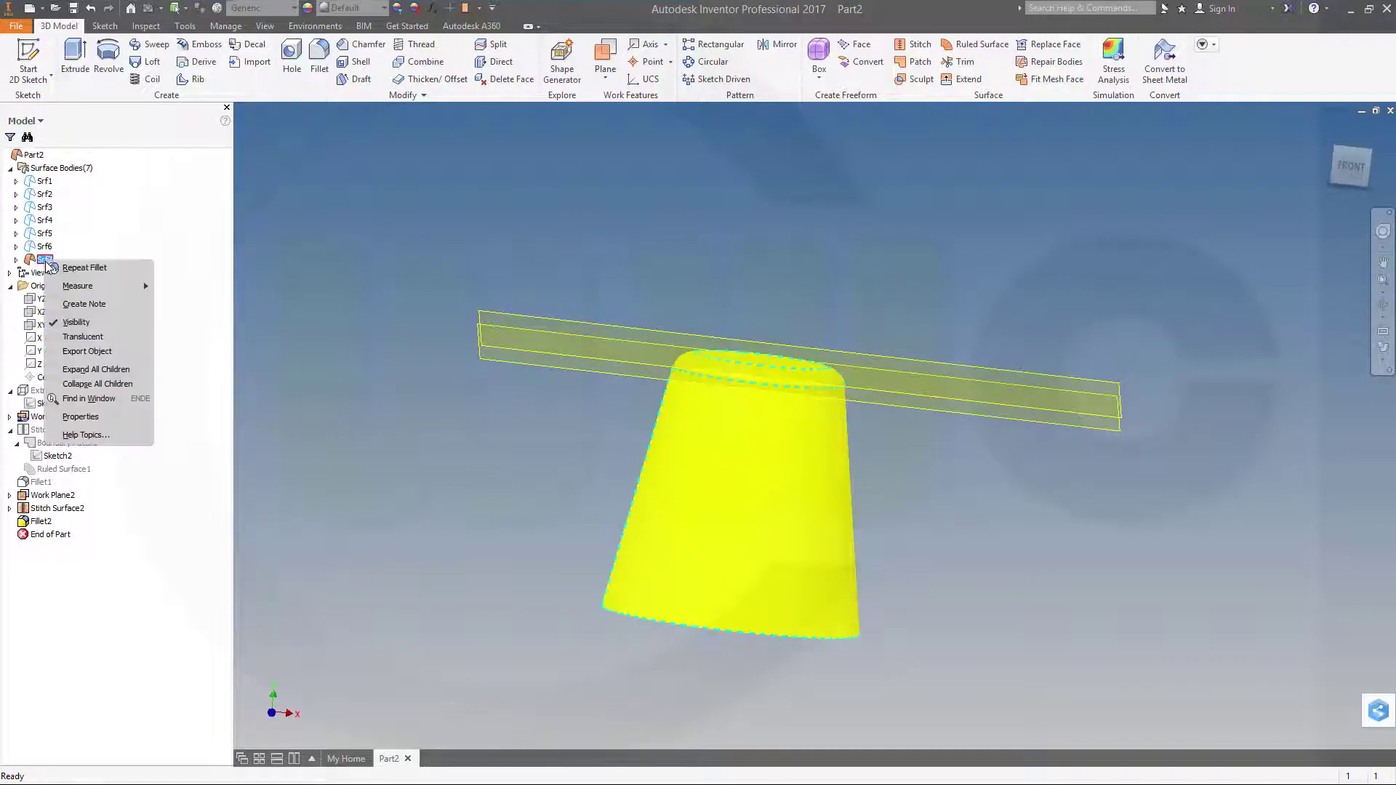
click(82, 337)
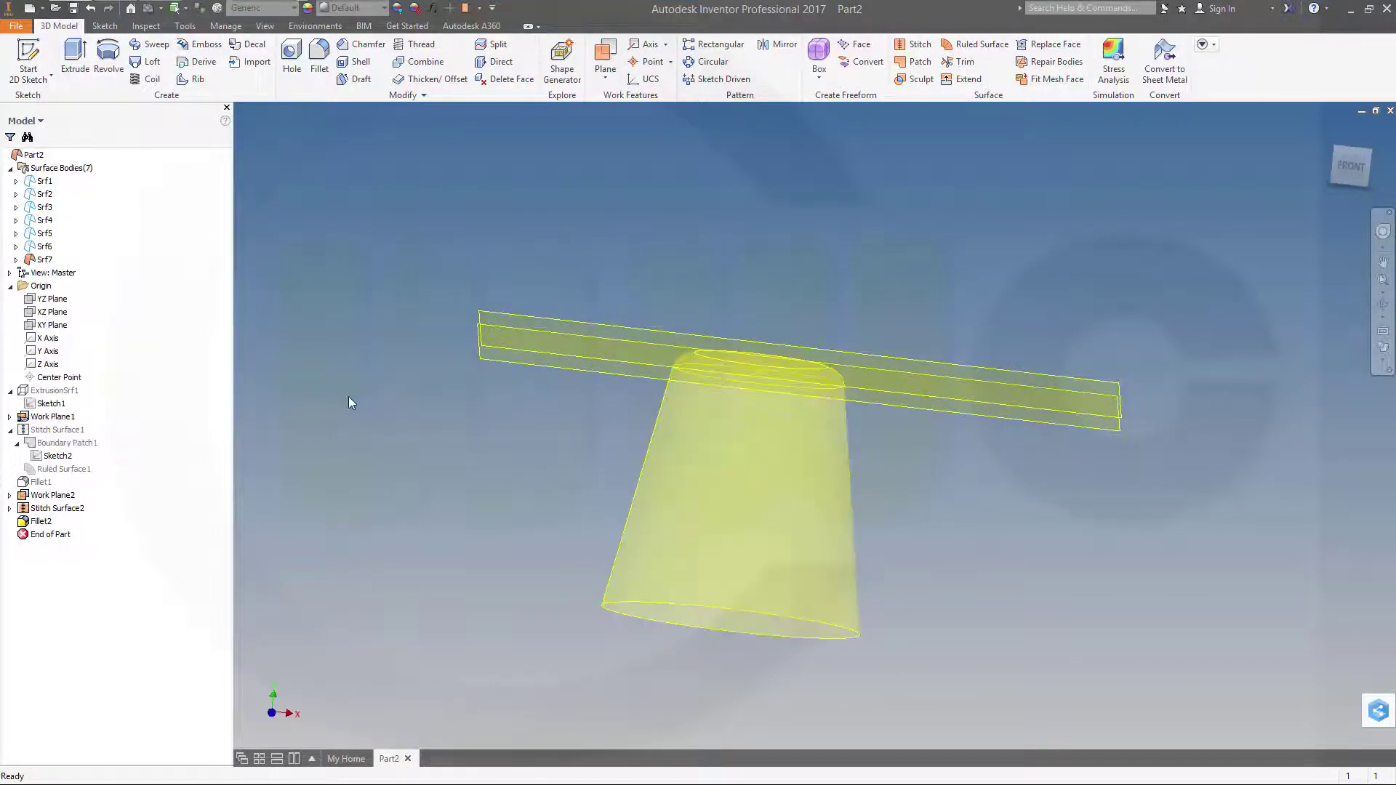
mouse_move(434, 406)
shift+middle_down()
mouse_move(414, 408)
mouse_move(440, 381)
shift+middle_up()
right_click(462, 369)
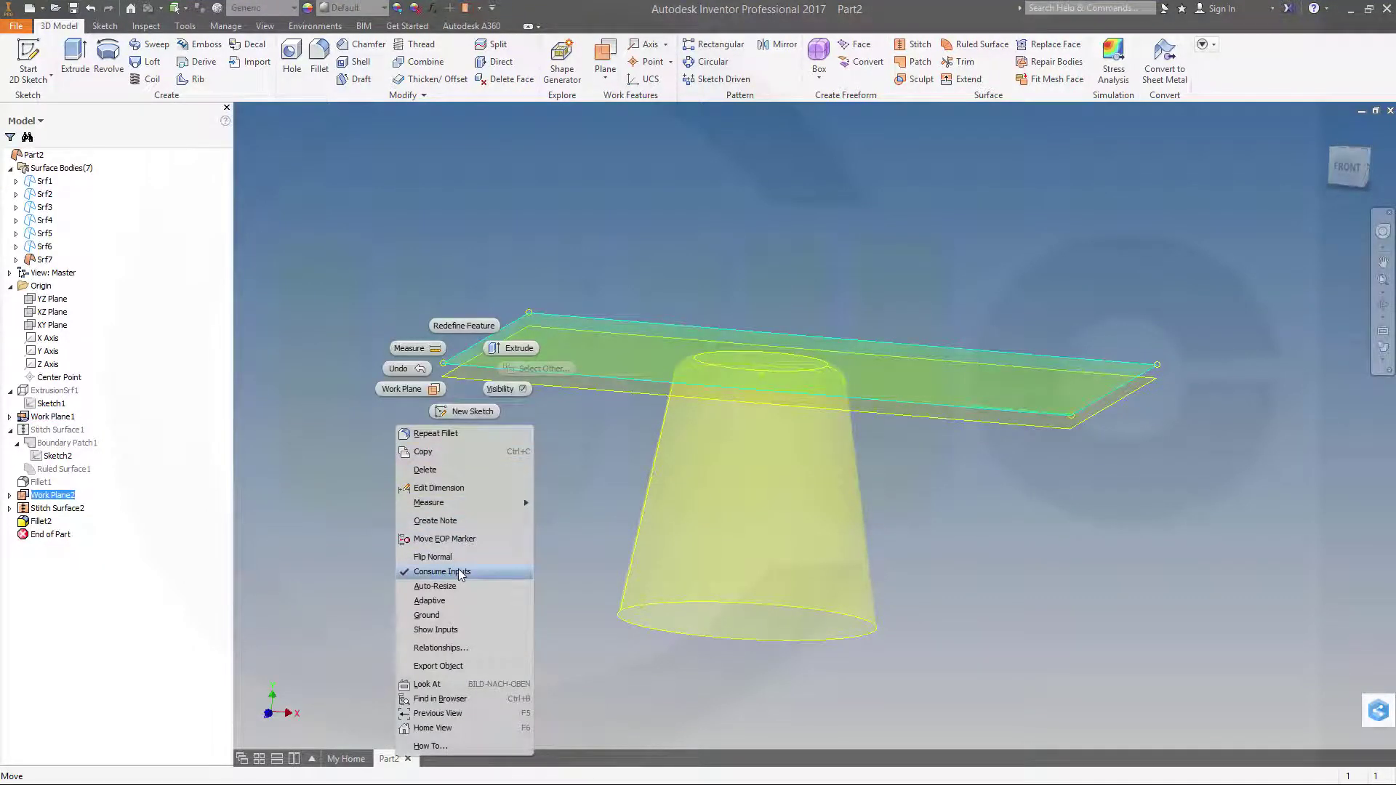
key(Escape)
right_click(46, 497)
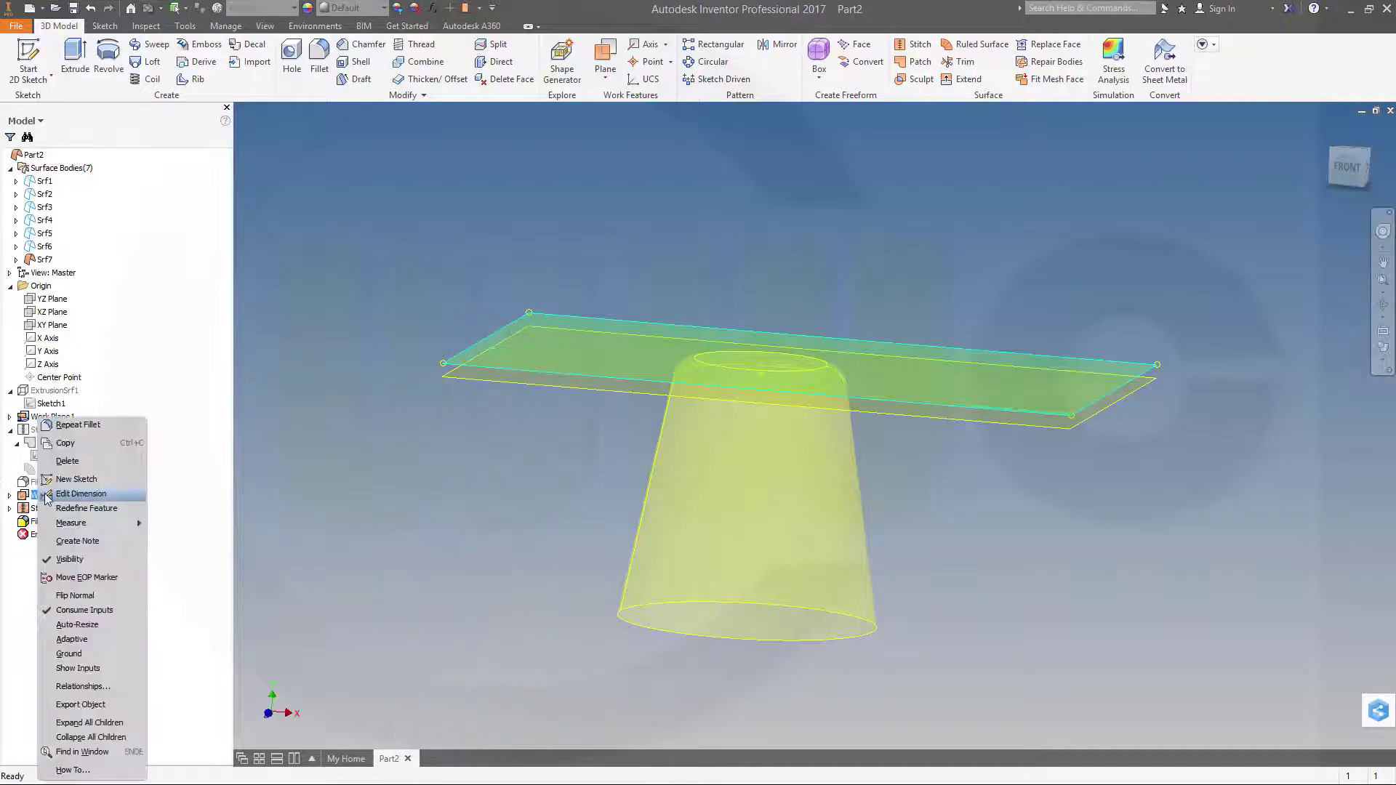
click(70, 559)
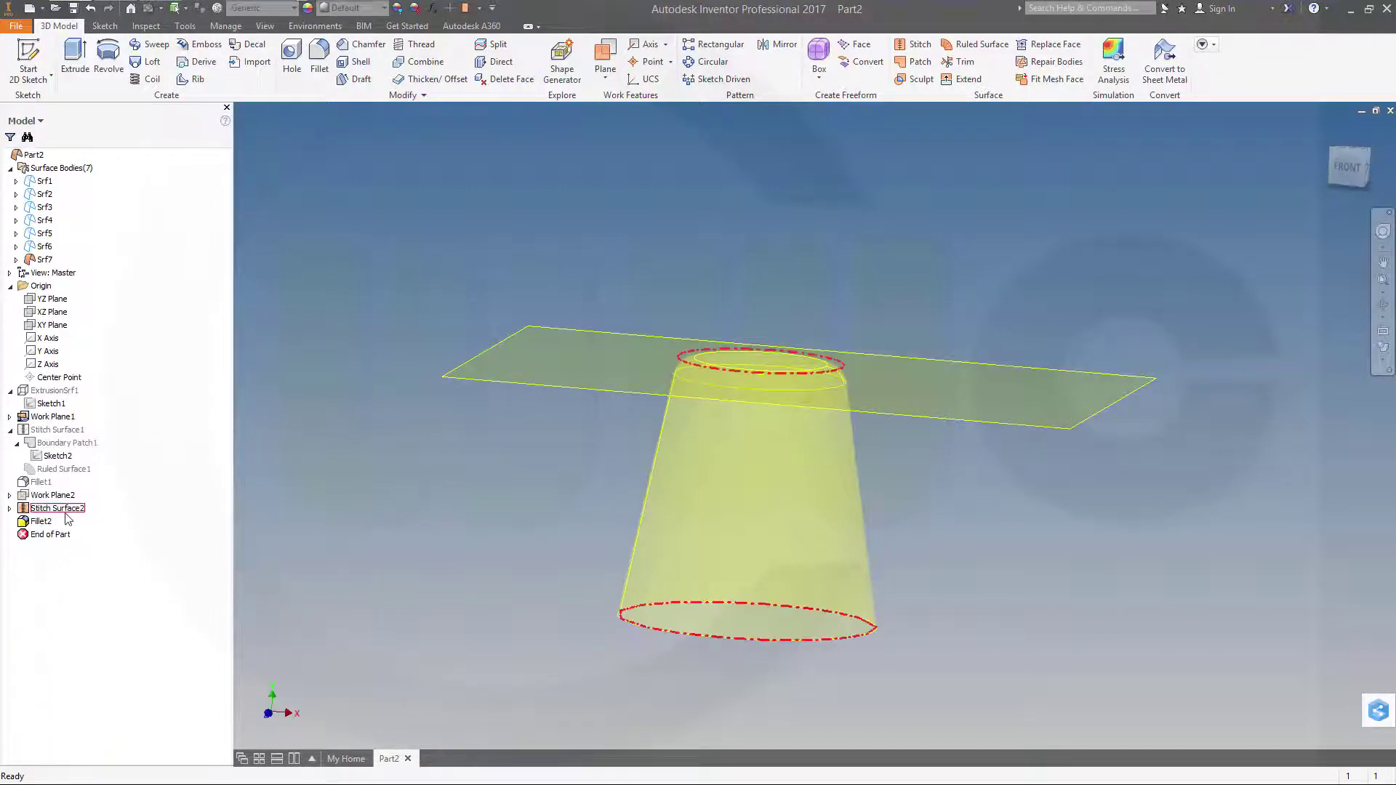
right_click(51, 417)
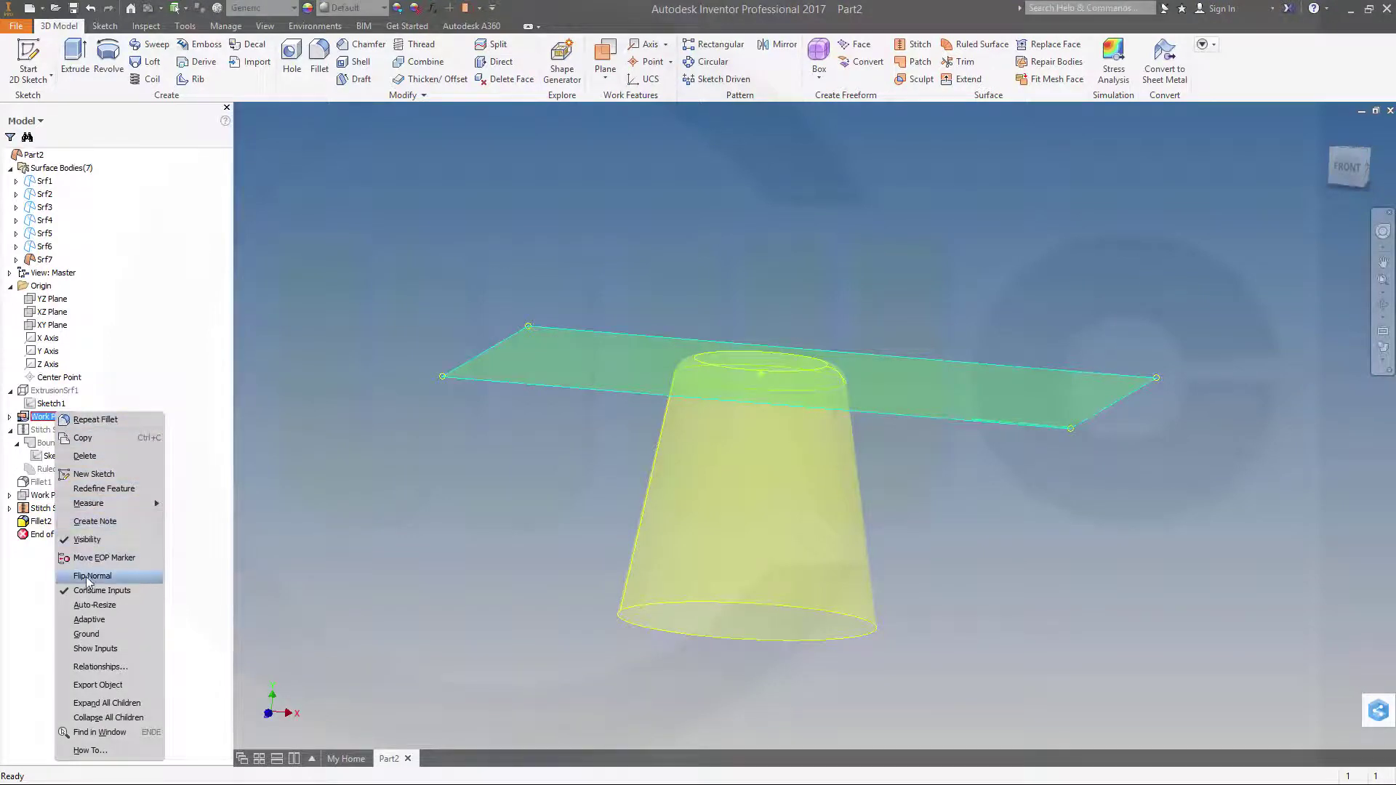
click(88, 540)
Show the curved ribbon surface Srf1 and open the Fillet dialog.
shift+middle_drag(371, 406, 383, 415)
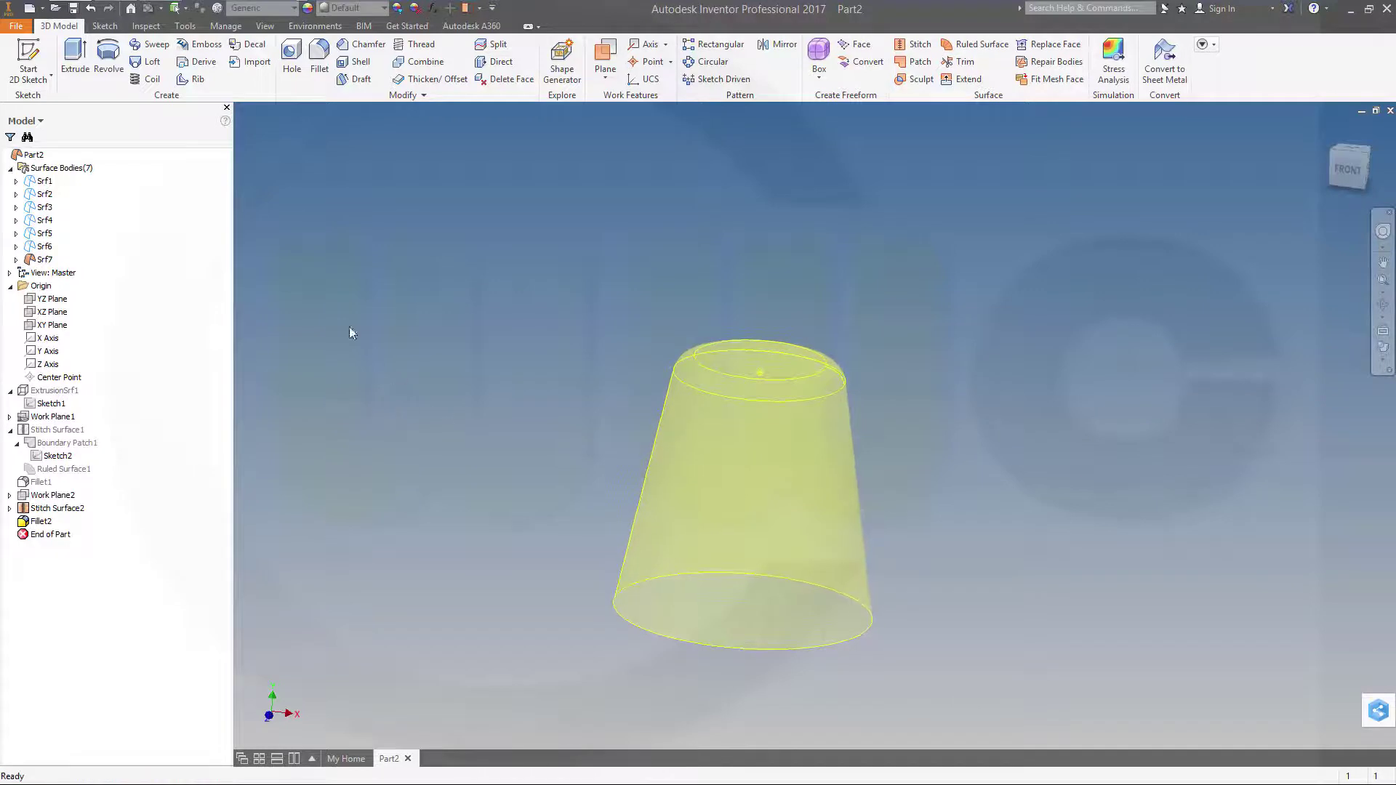
right_click(44, 180)
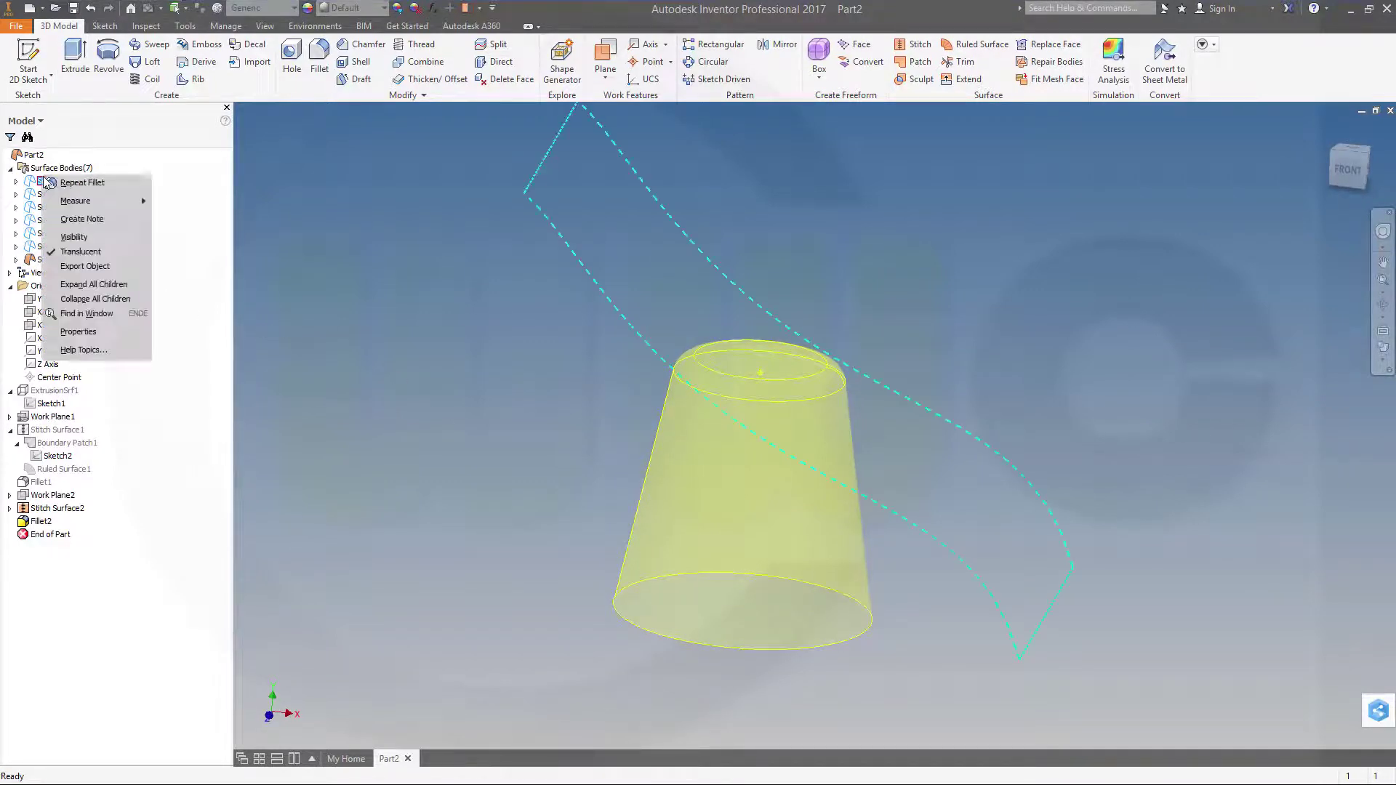
click(82, 239)
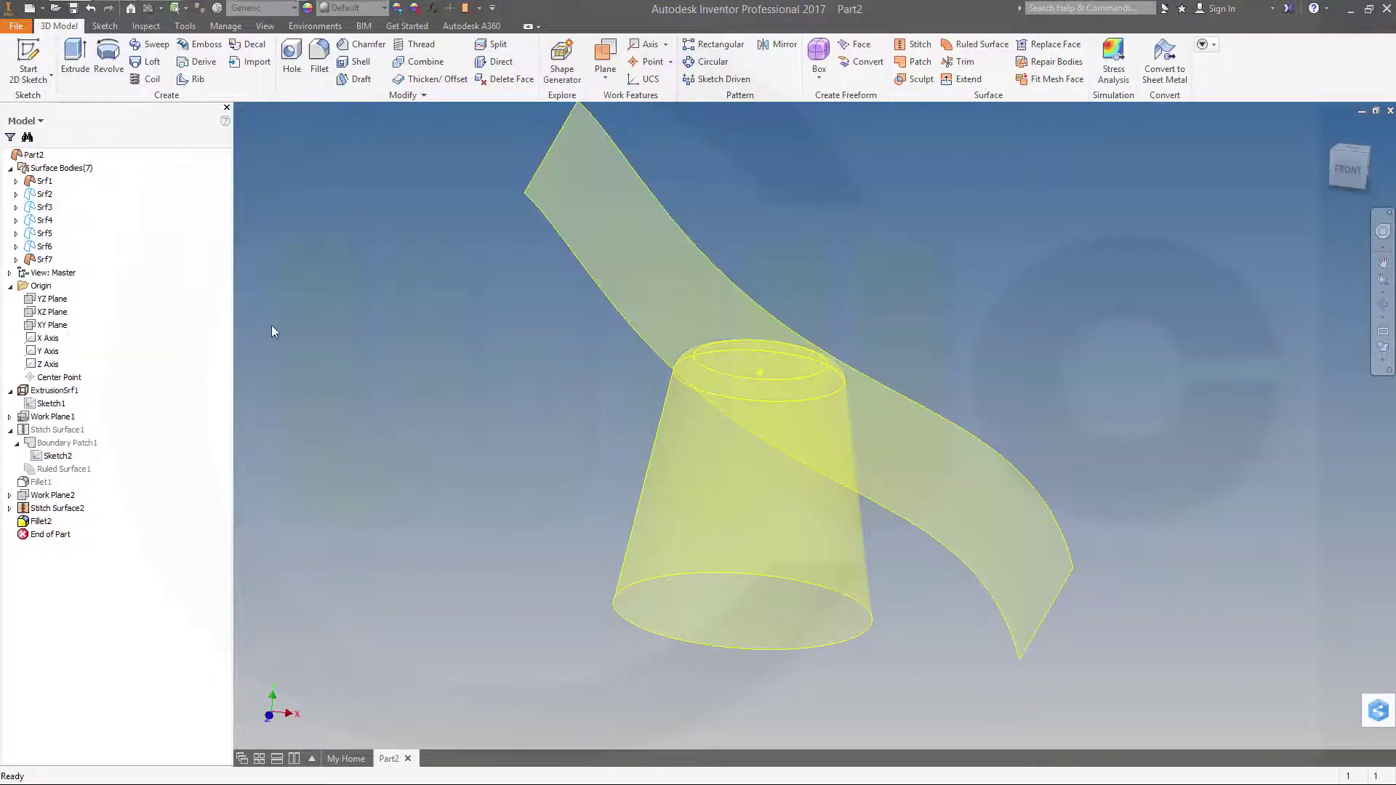
shift+middle_drag(326, 337, 284, 325)
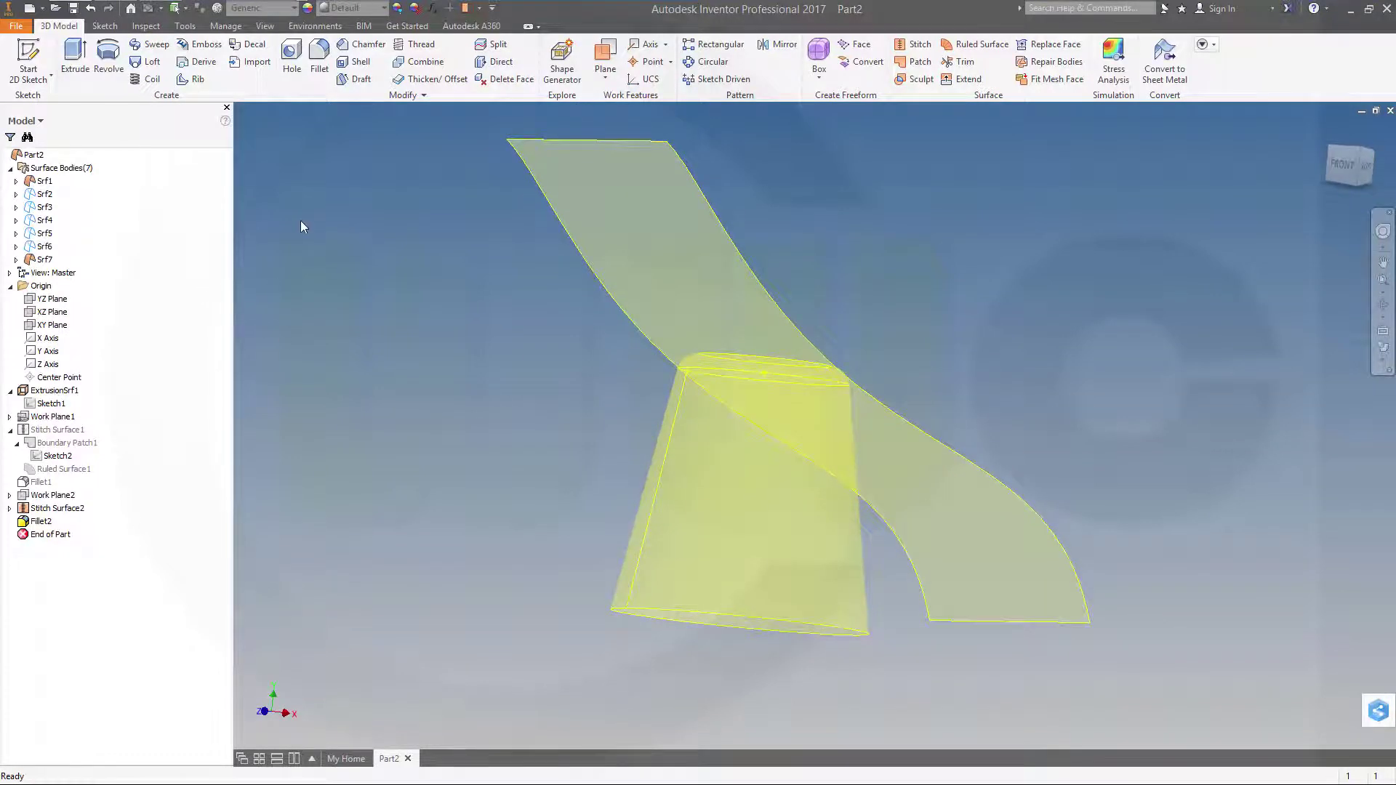
click(318, 82)
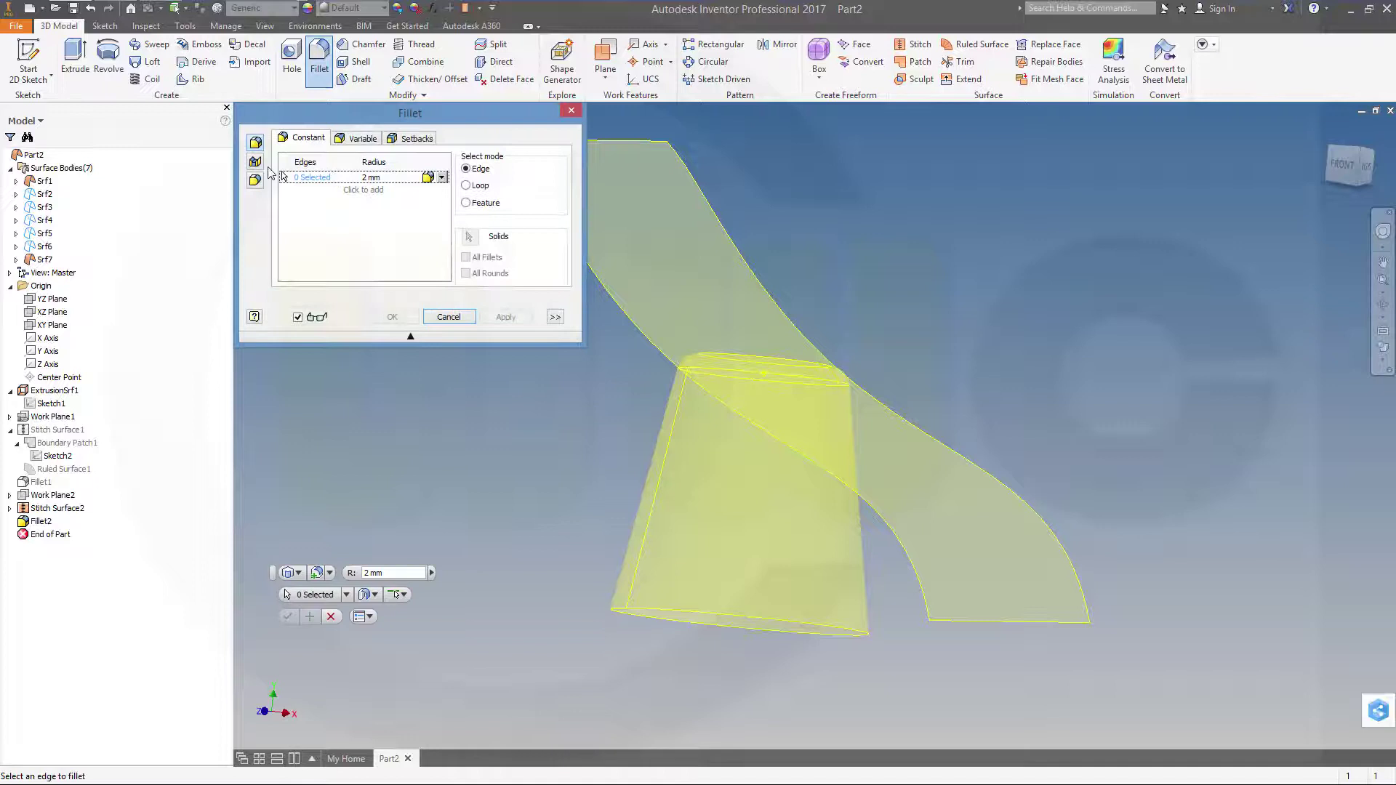
Face-fillet the cone to the curved ribbon with a 3 mm radius.
click(255, 162)
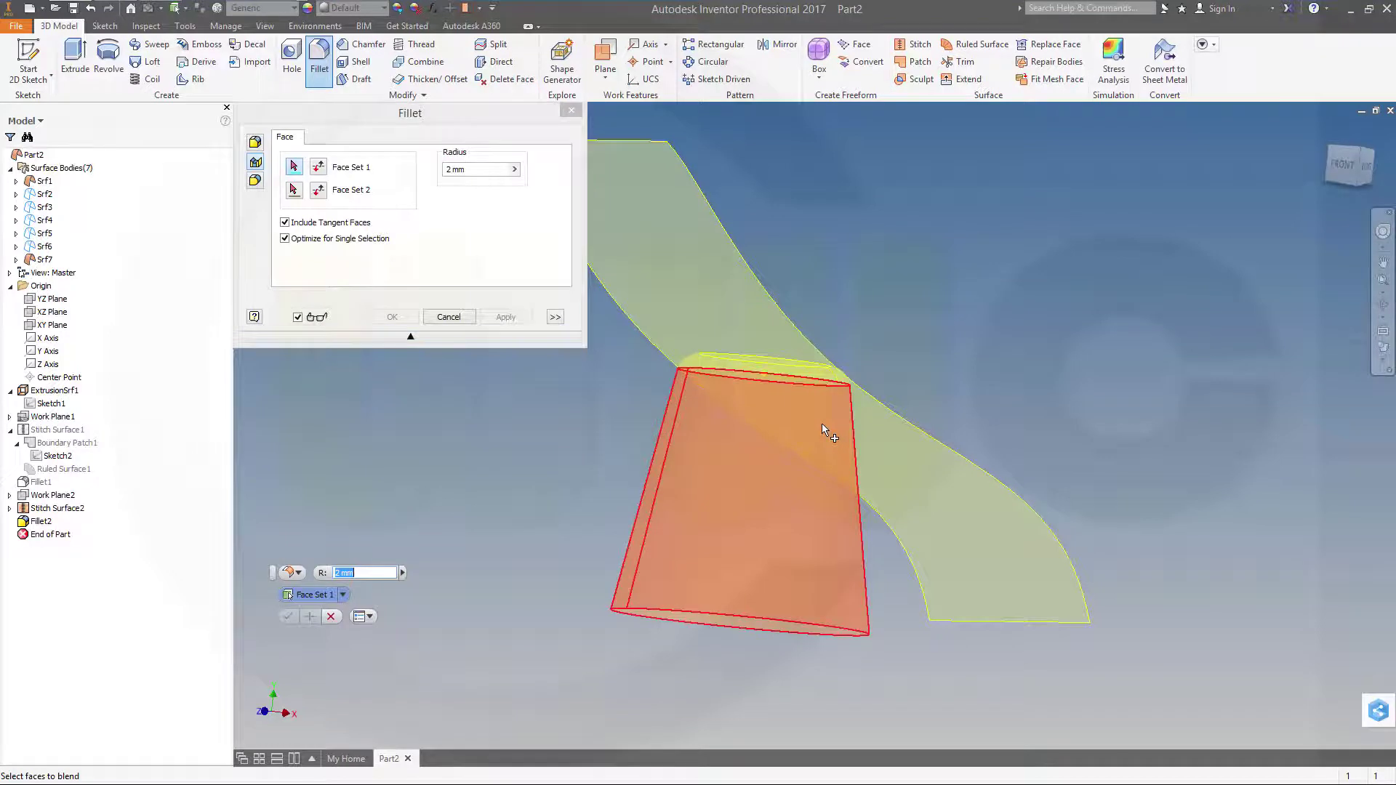
click(821, 424)
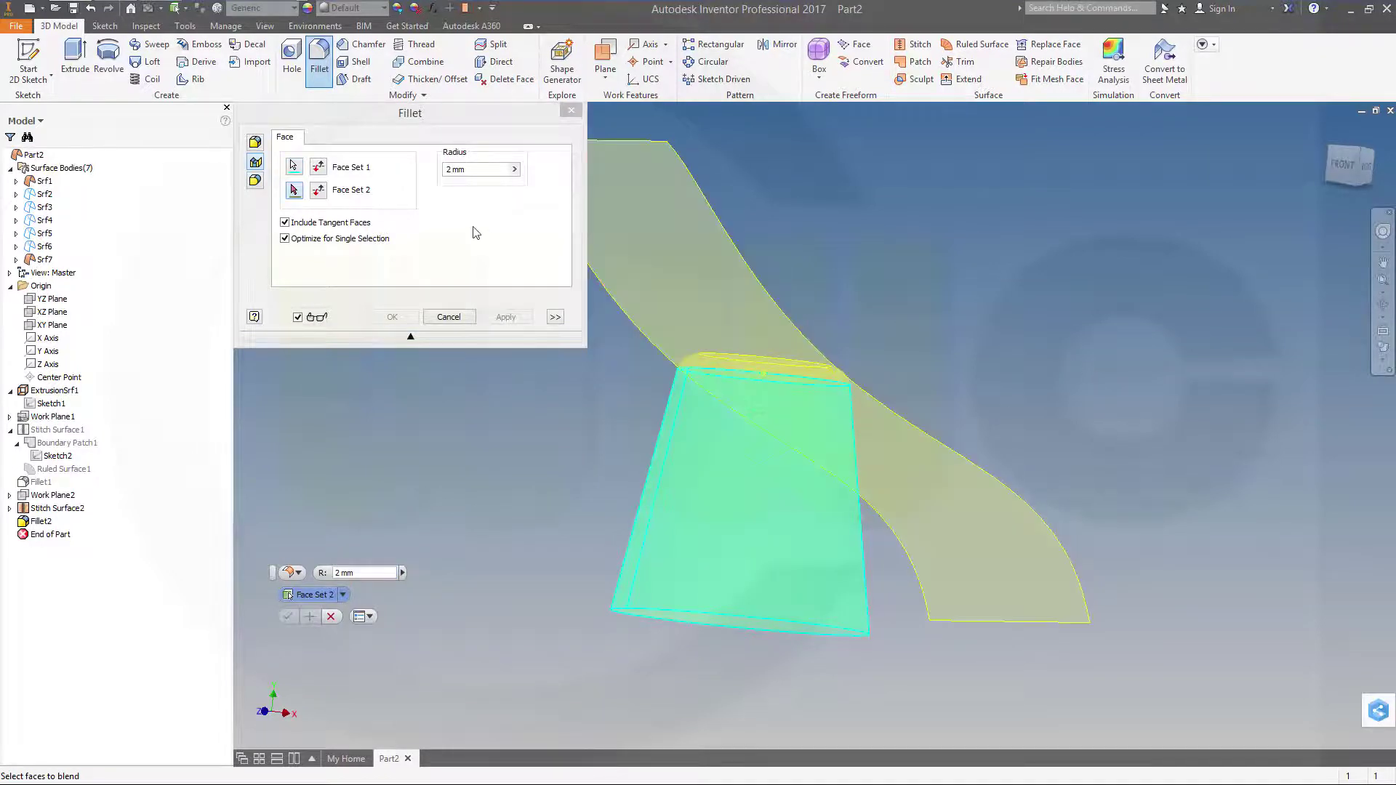
click(693, 295)
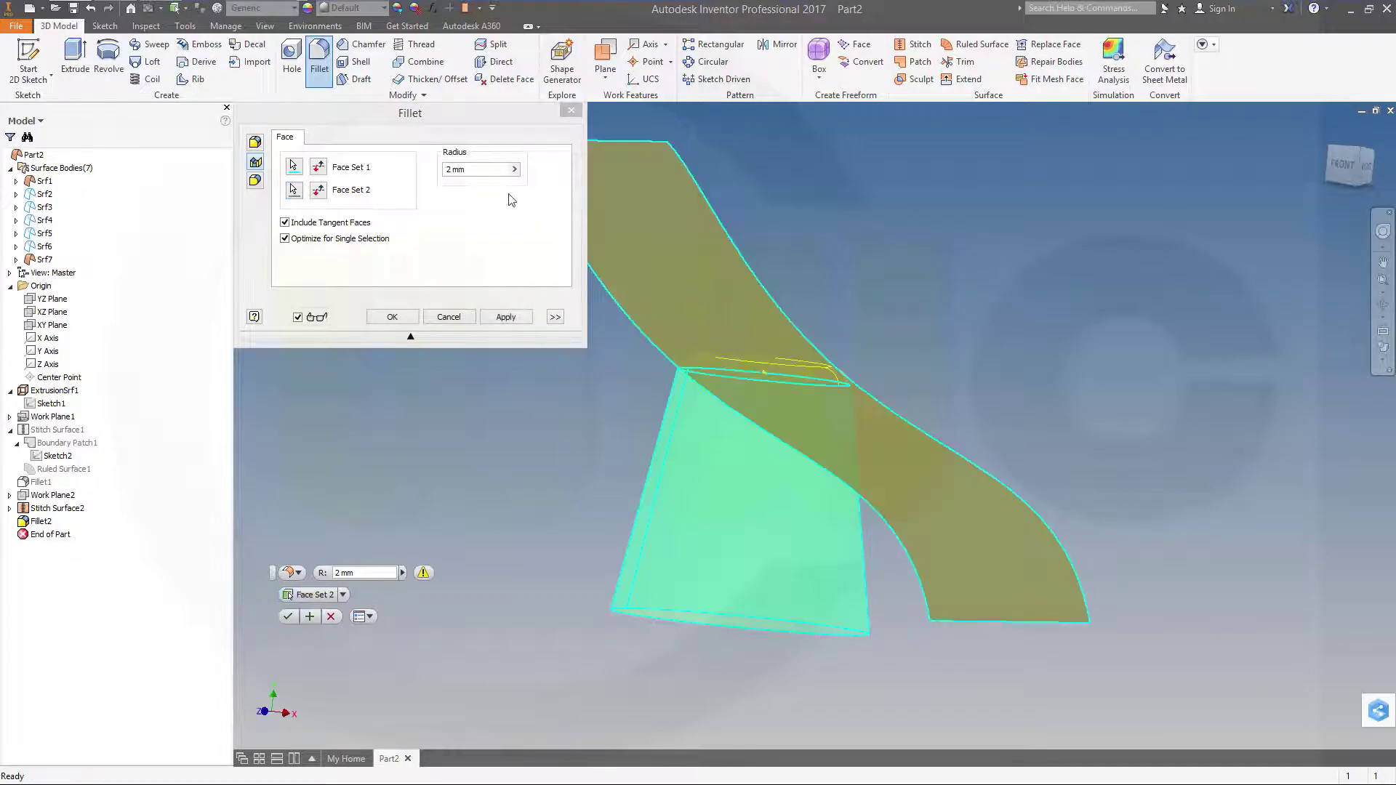
click(482, 169)
text(3)
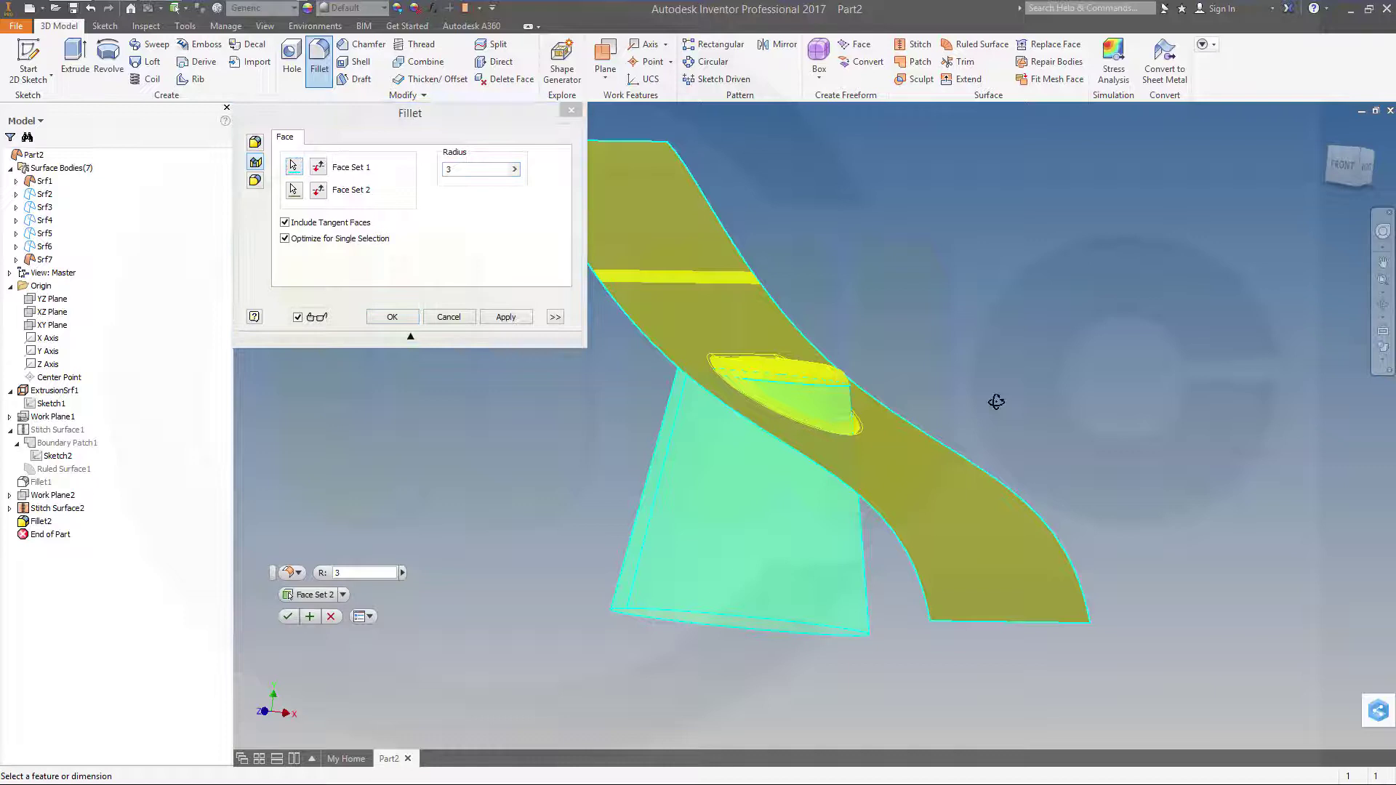
shift+middle_drag(997, 399, 963, 420)
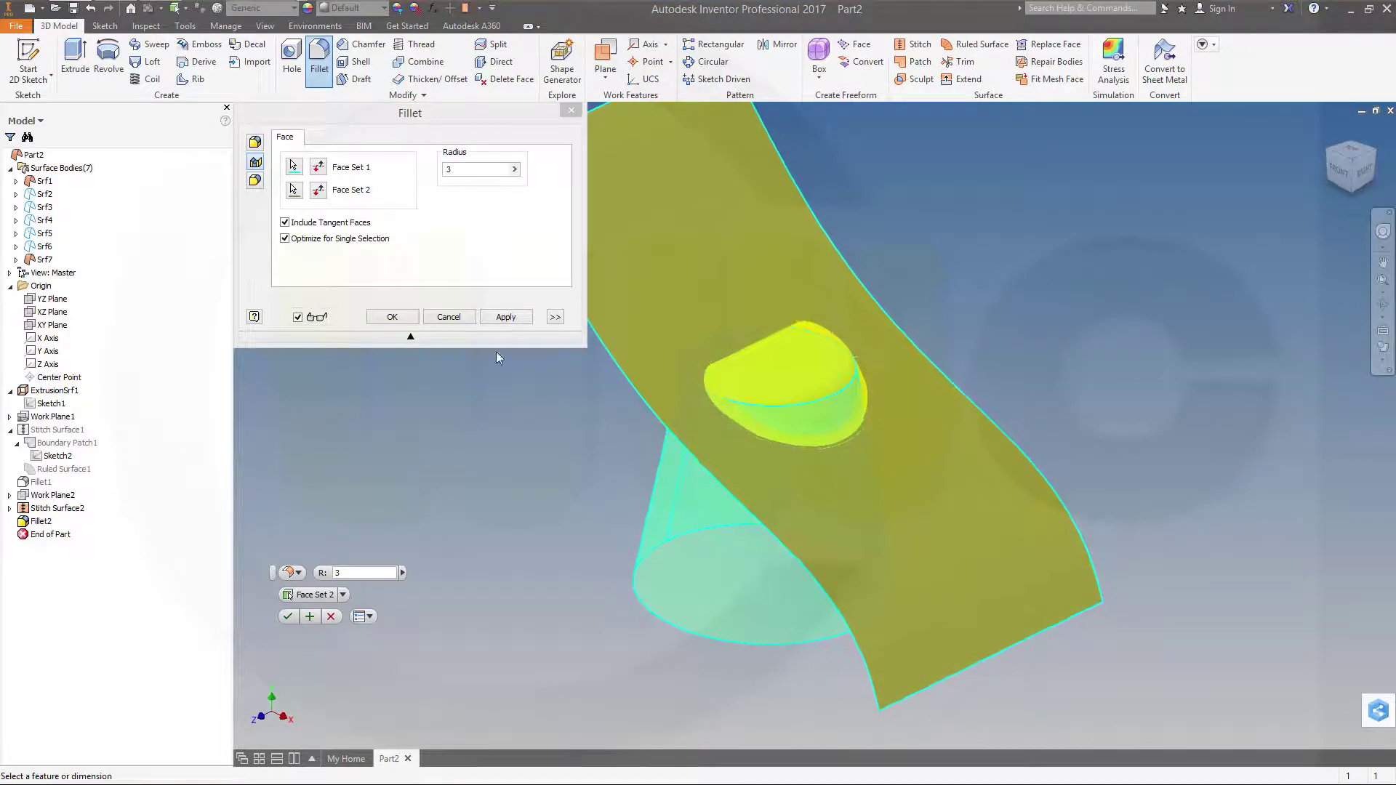
click(391, 318)
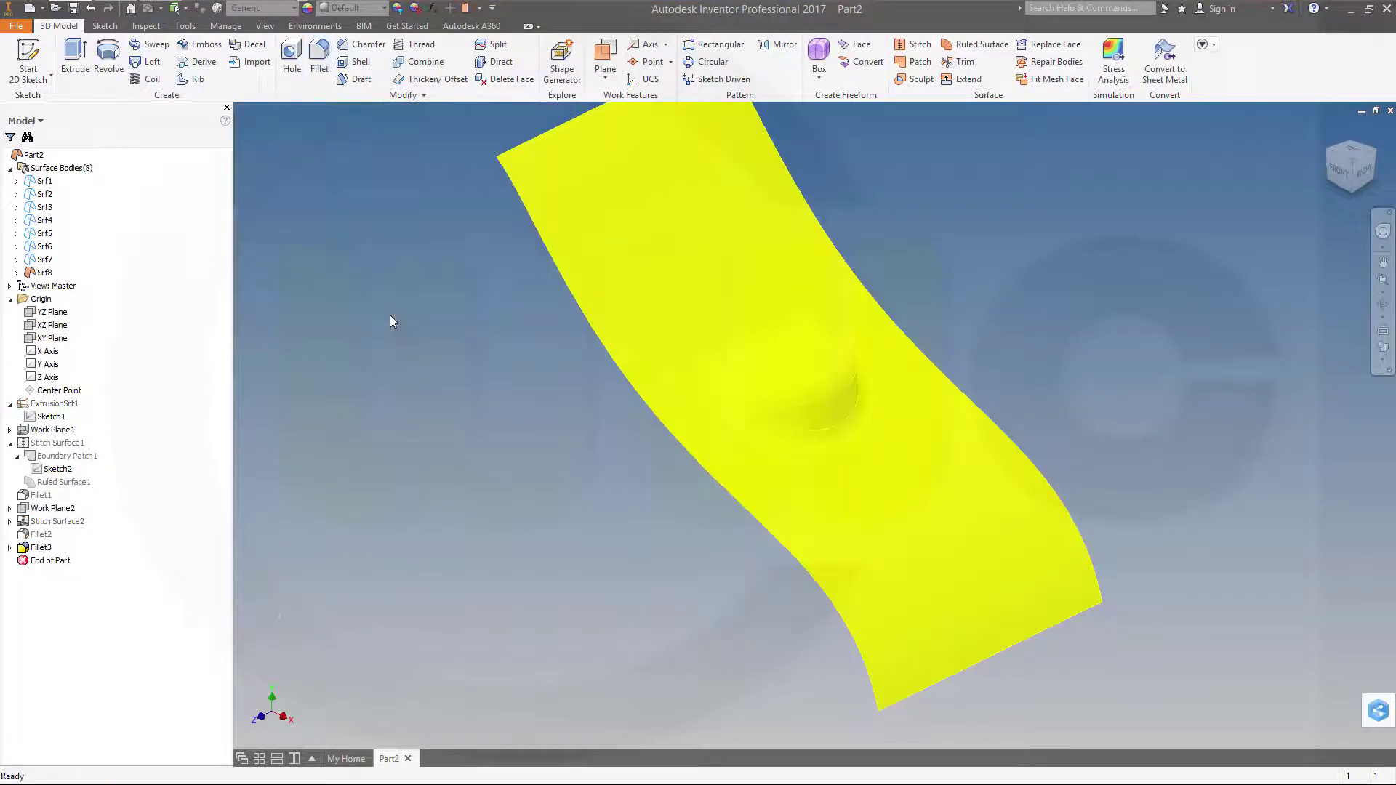
Make the filleted ribbon body Srf8 translucent.
shift+middle_drag(392, 318, 507, 405)
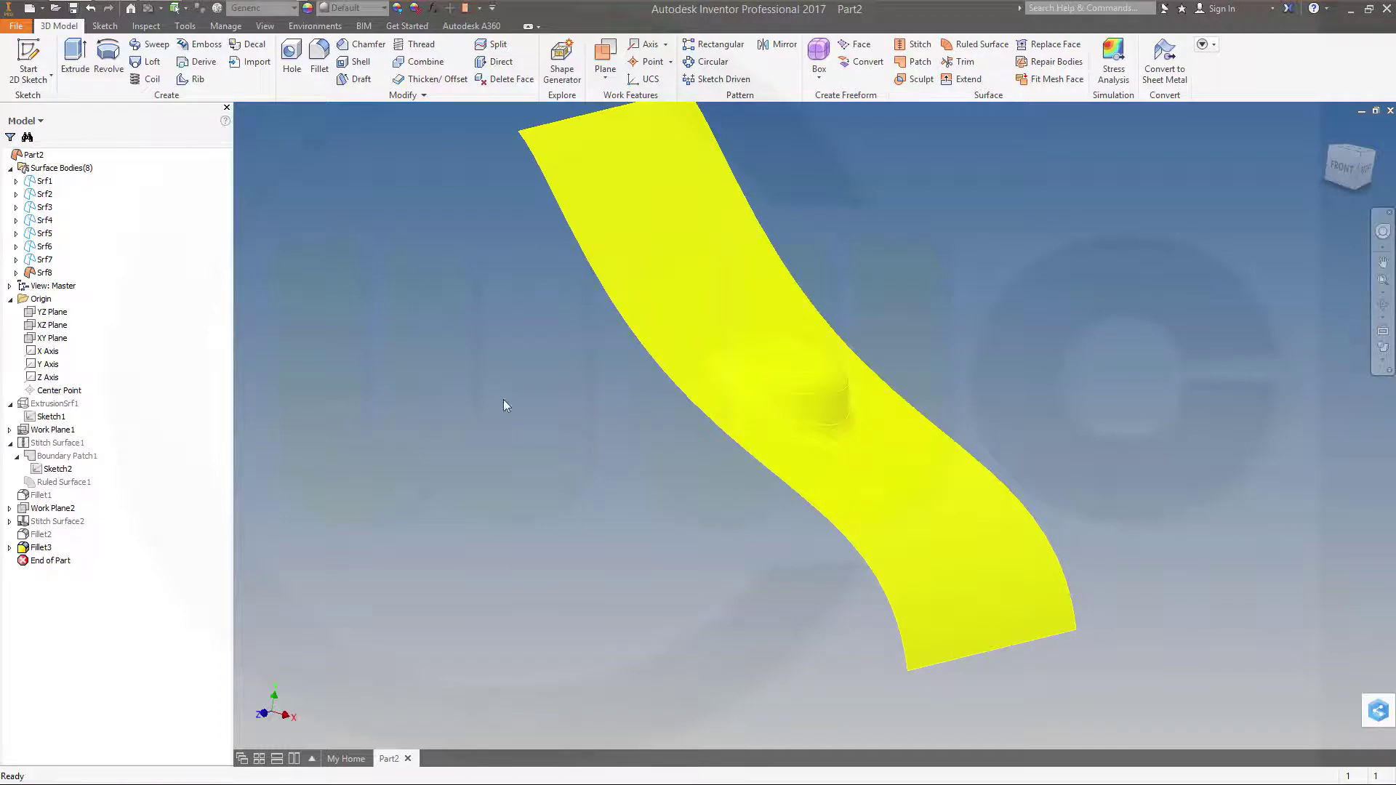
right_click(53, 274)
click(94, 349)
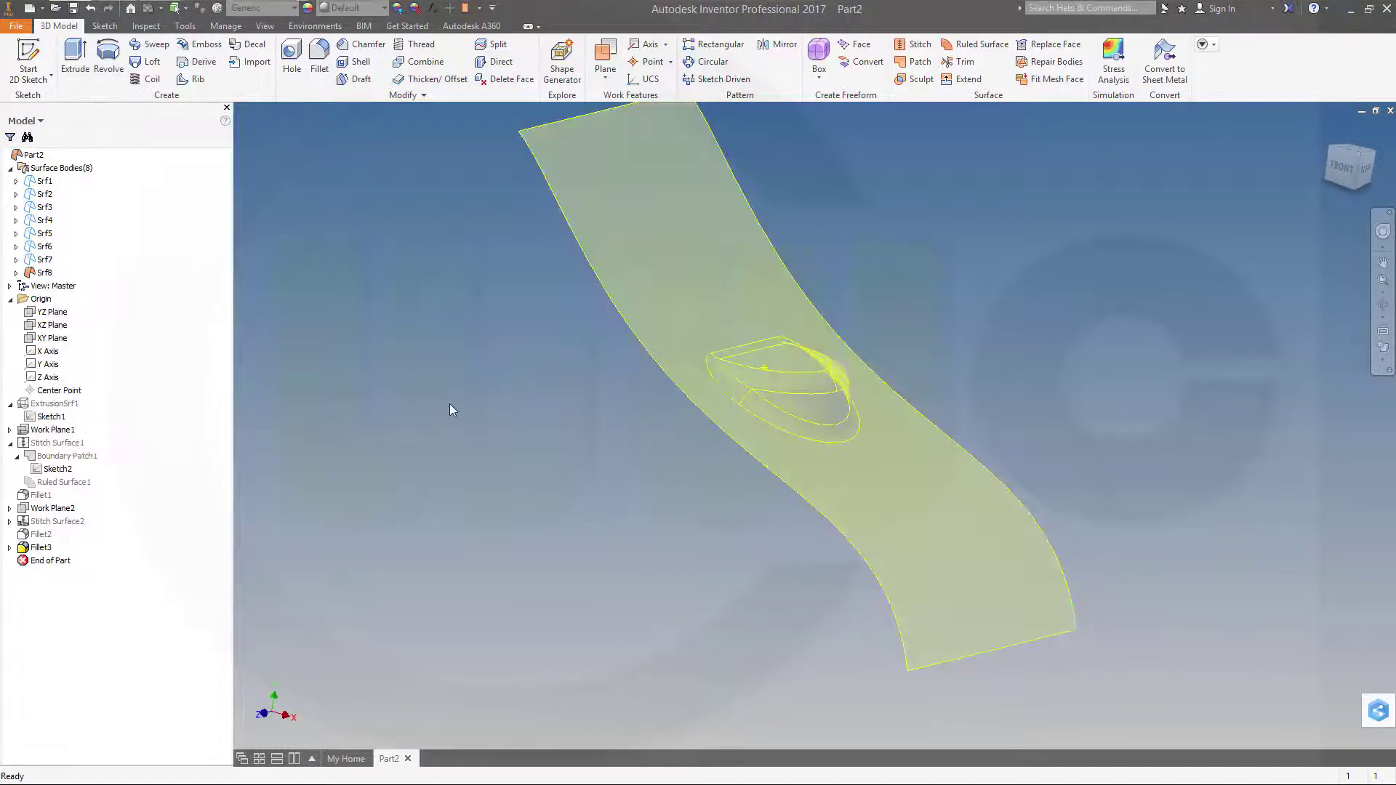
shift+middle_drag(449, 410, 469, 474)
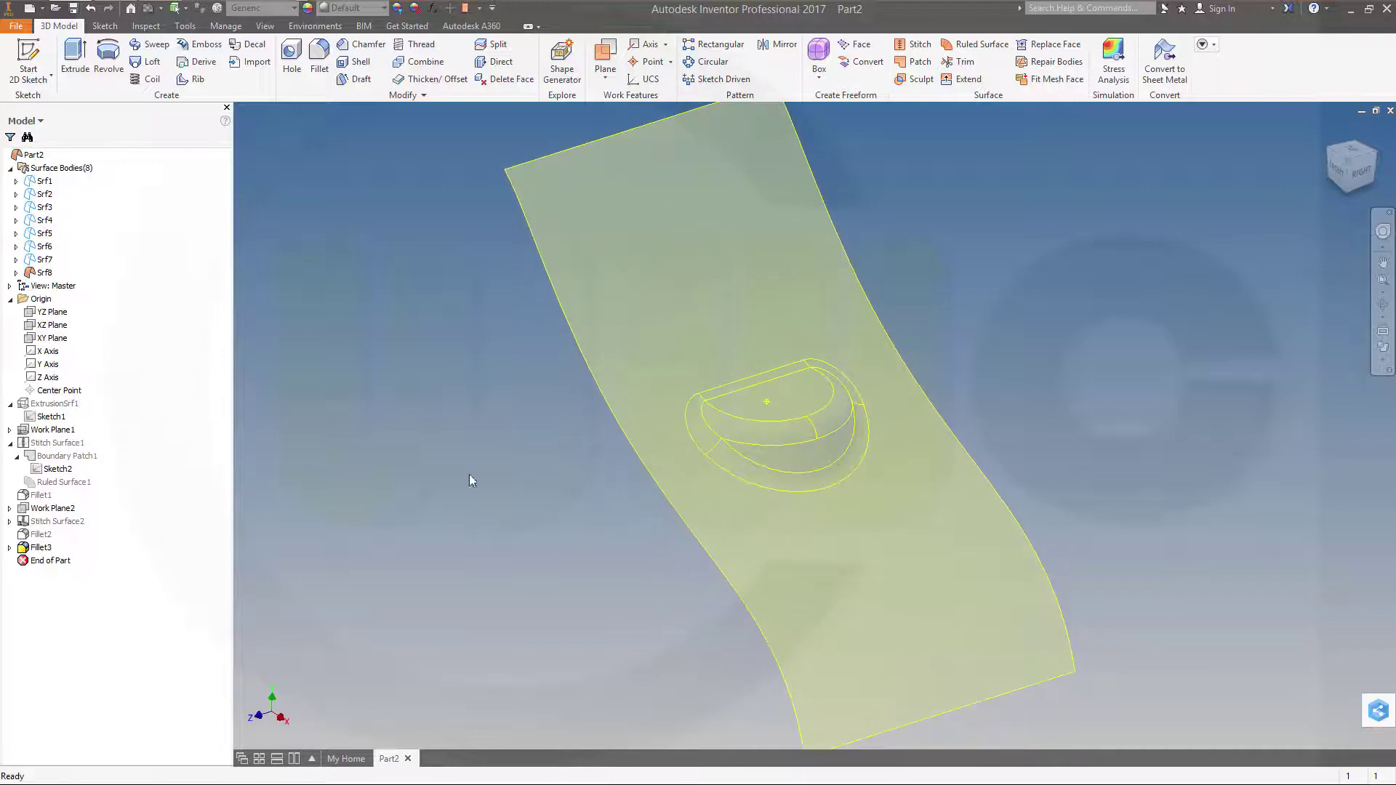
Make the first cup body Srf4 visible again above the ribbon.
right_click(45, 221)
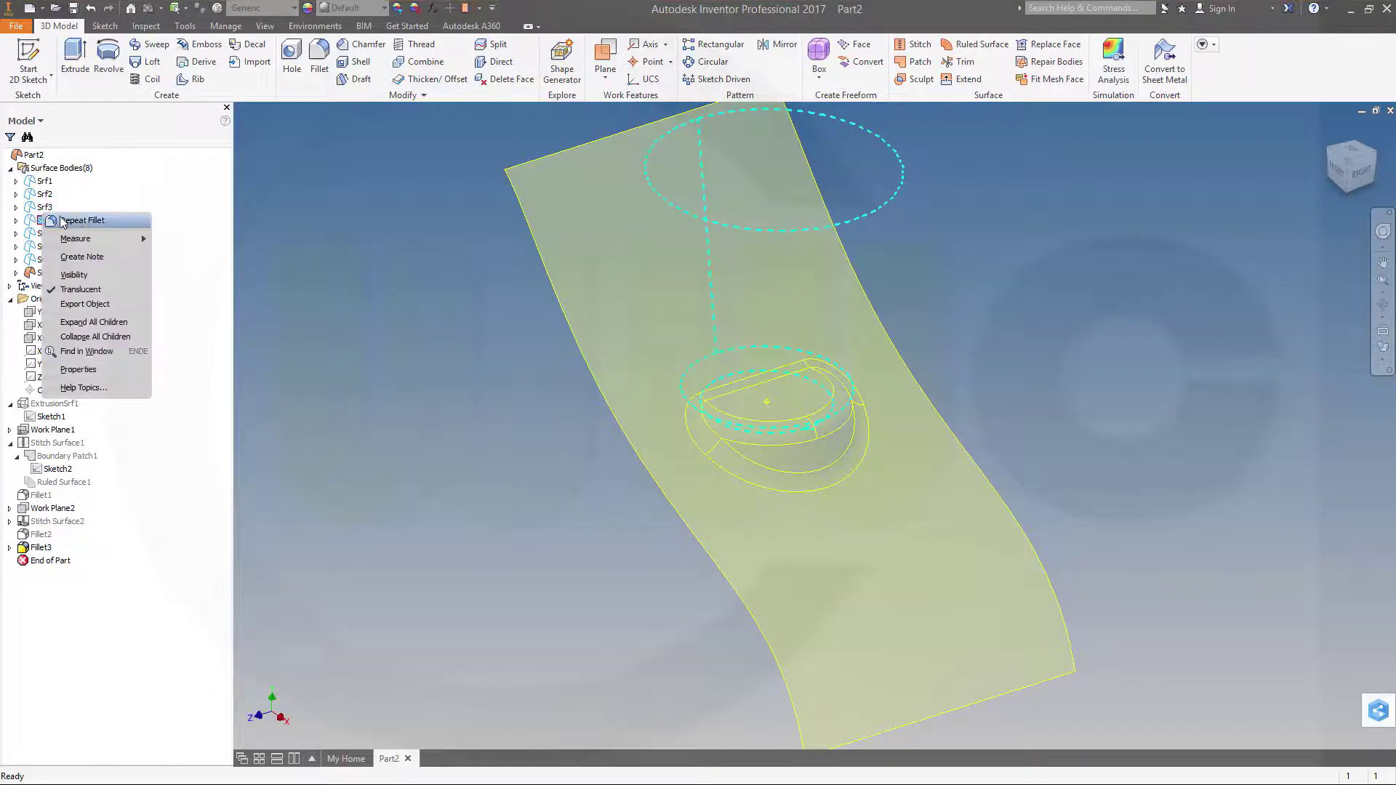
click(73, 275)
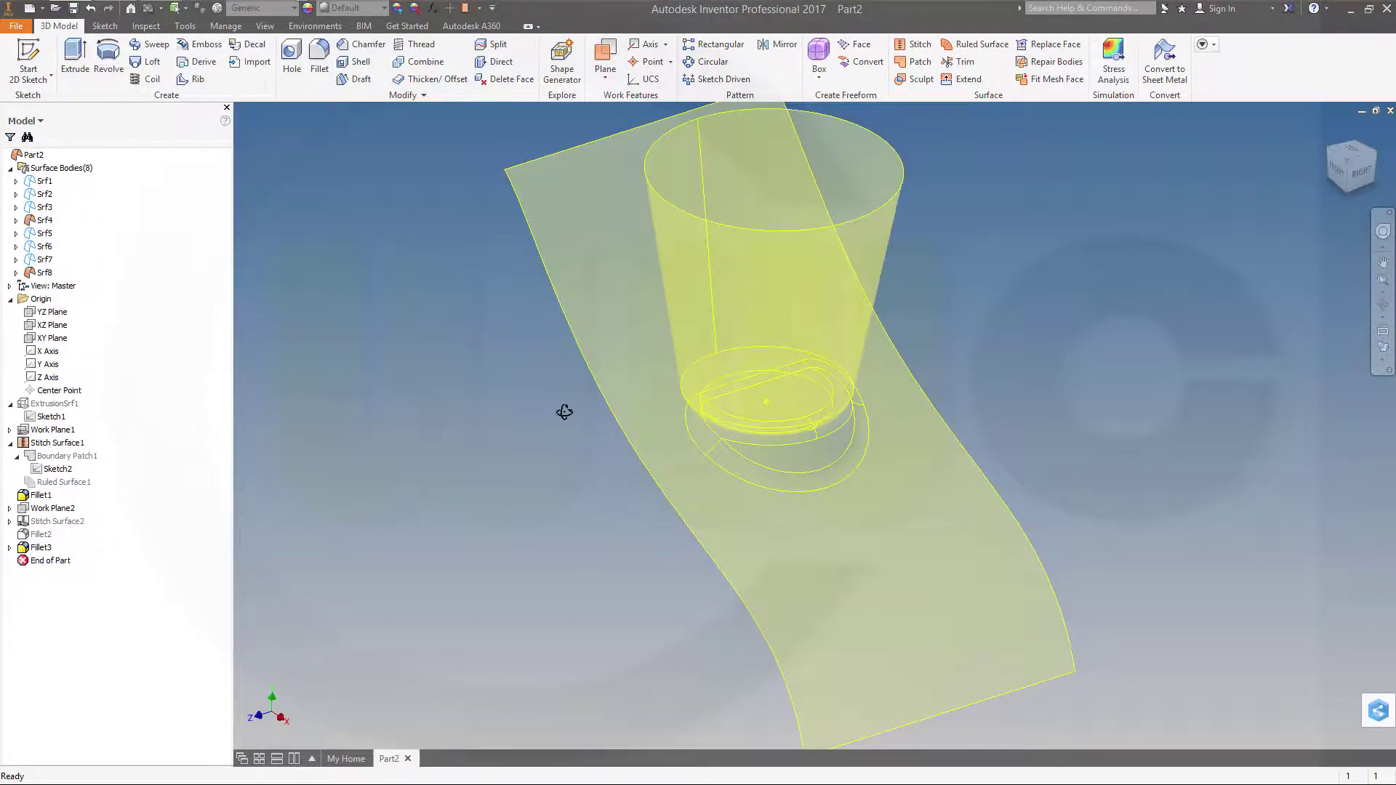
mouse_move(565, 412)
shift+middle_down()
mouse_move(571, 390)
mouse_move(551, 427)
shift+middle_up()
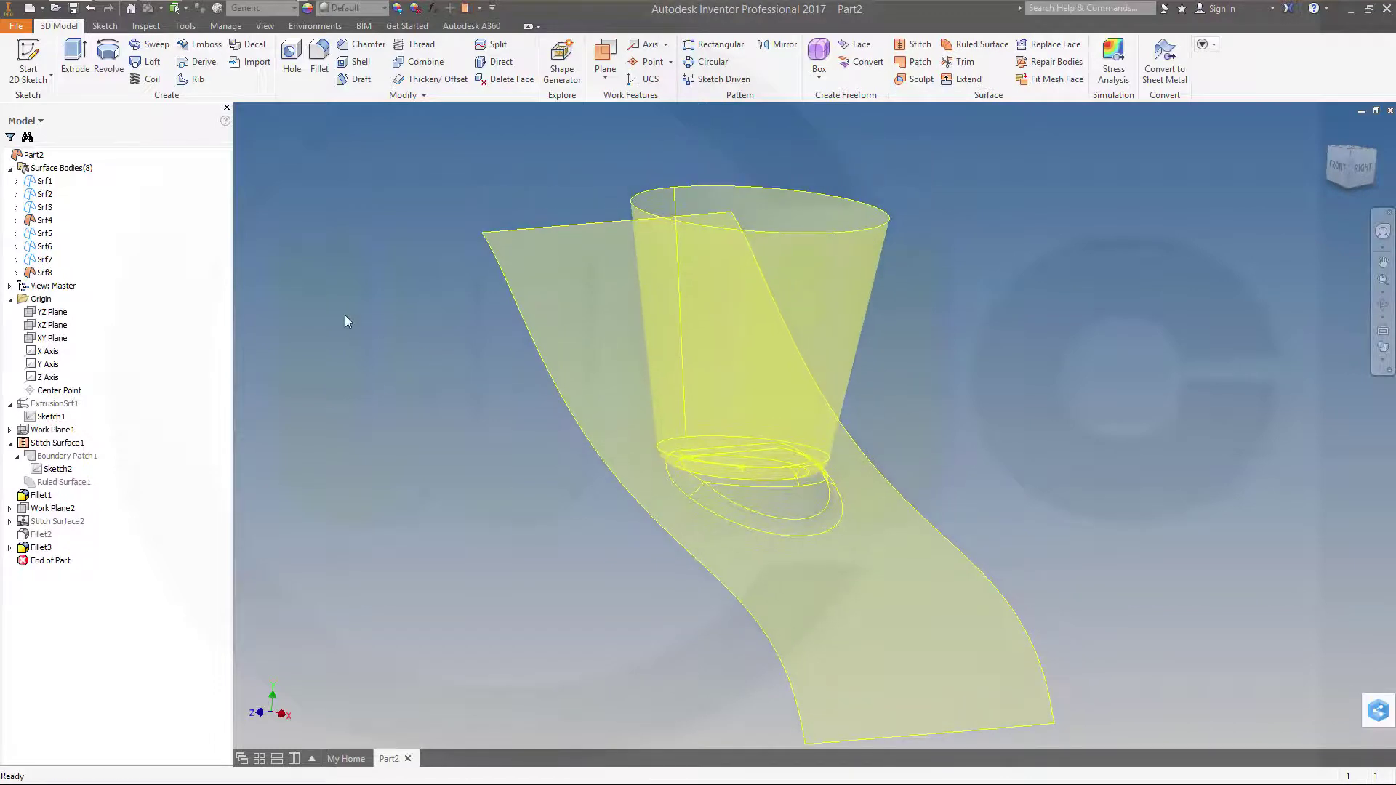
click(319, 62)
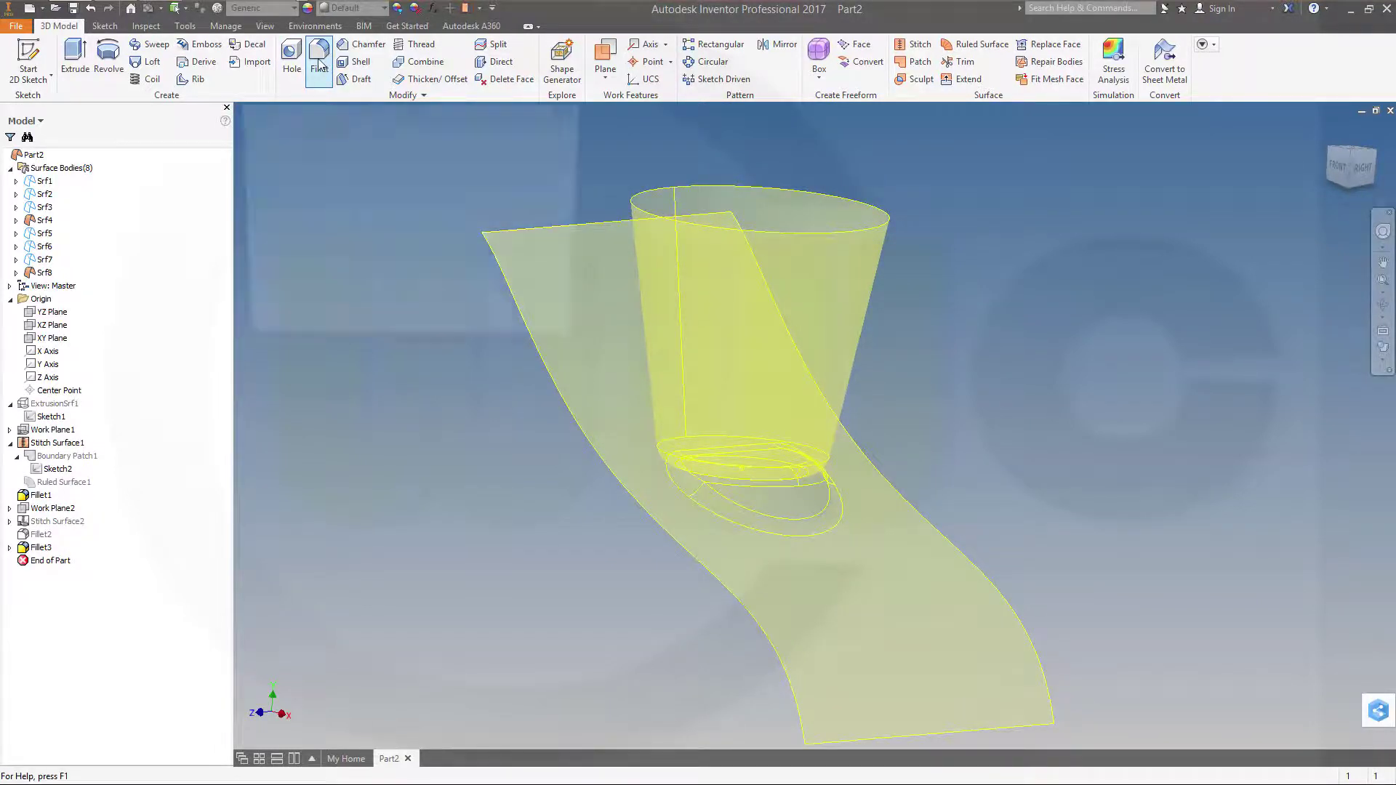
Set up a 3 mm face fillet with the cone and ribbon as face sets.
click(256, 162)
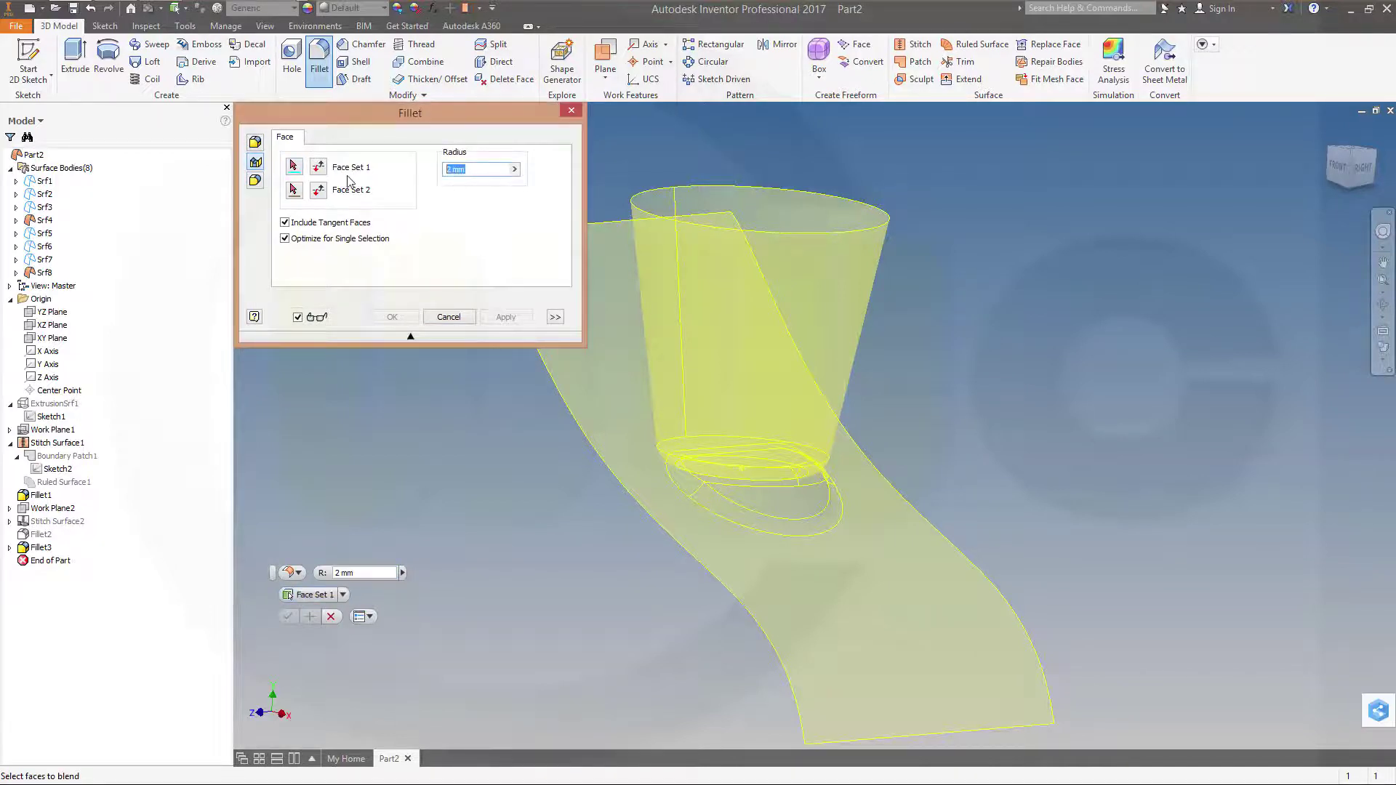
text(3)
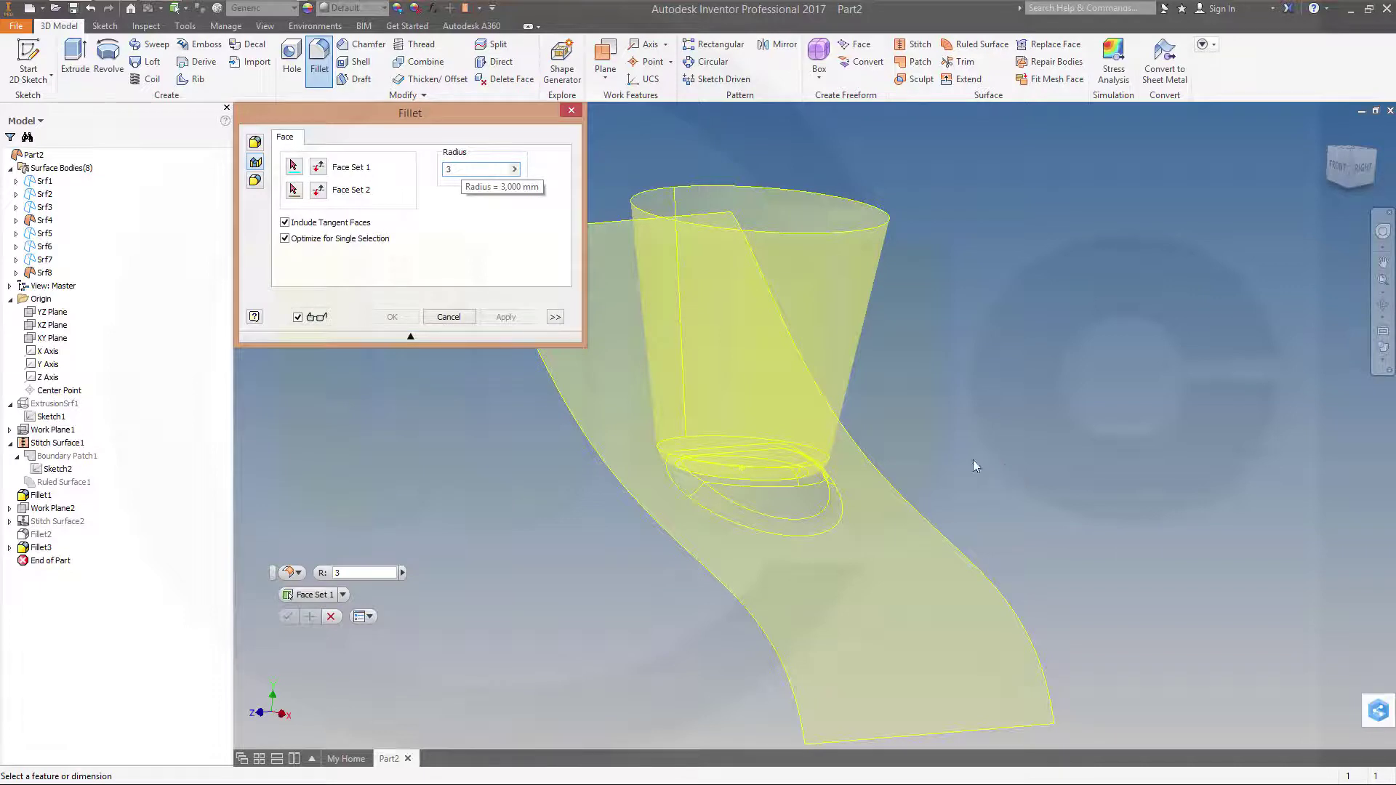
click(293, 166)
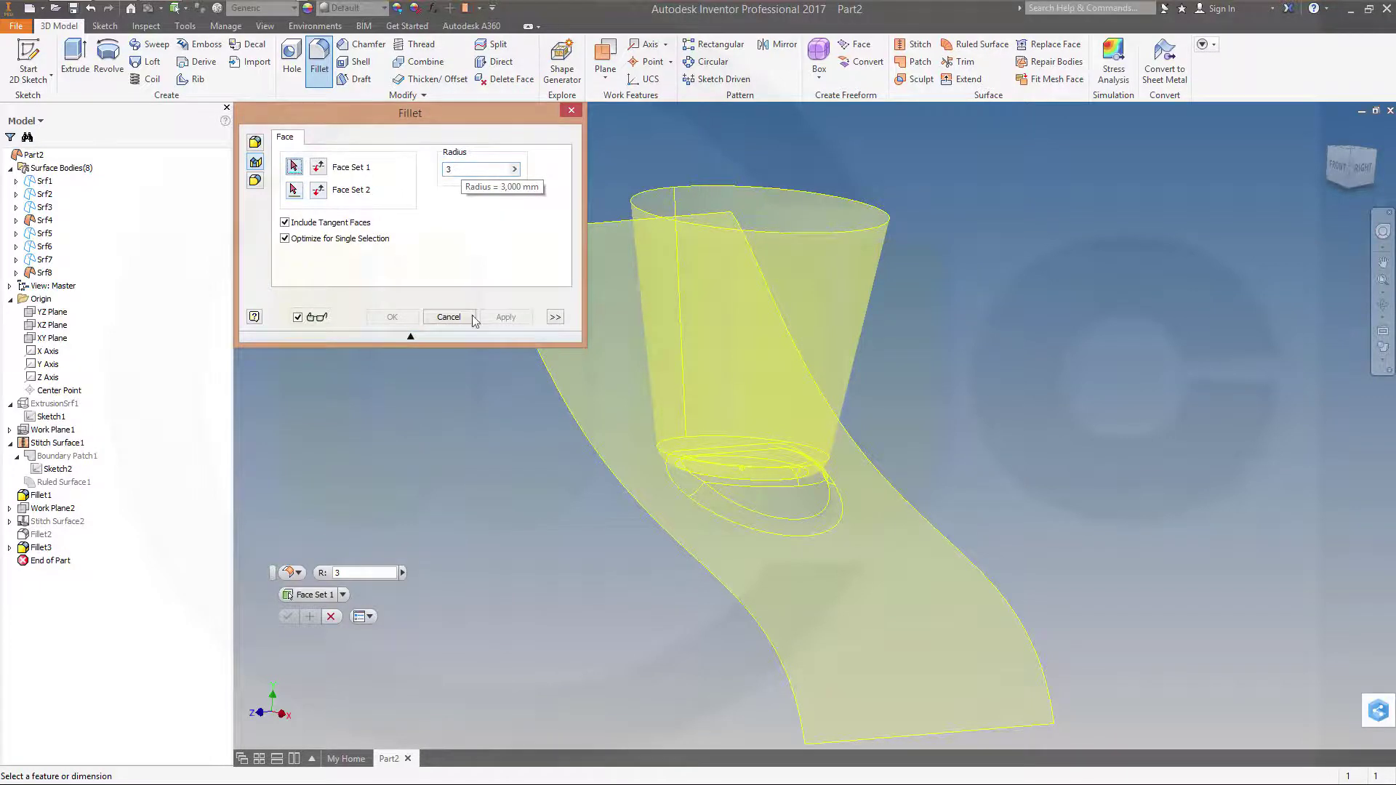
click(674, 298)
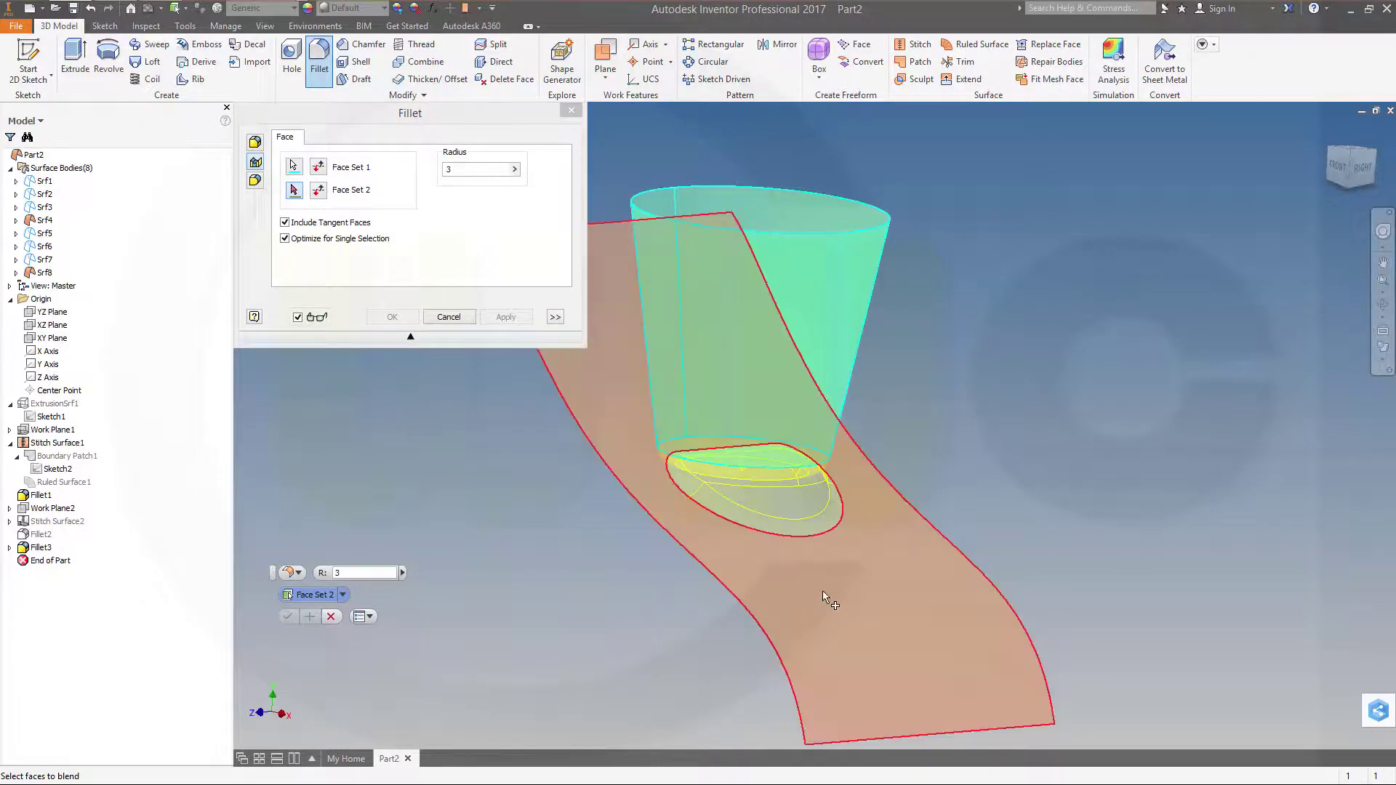
click(823, 591)
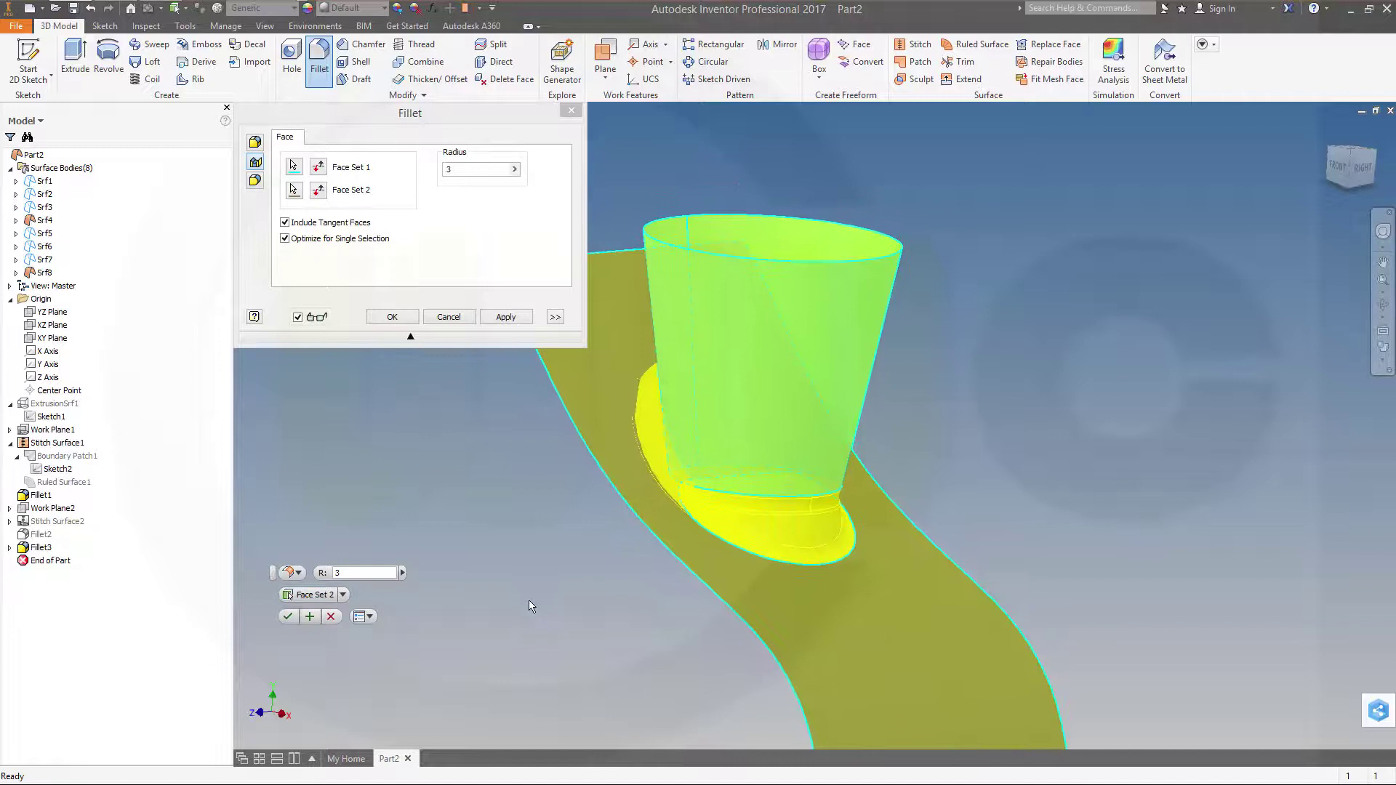
shift+middle_drag(495, 611, 554, 604)
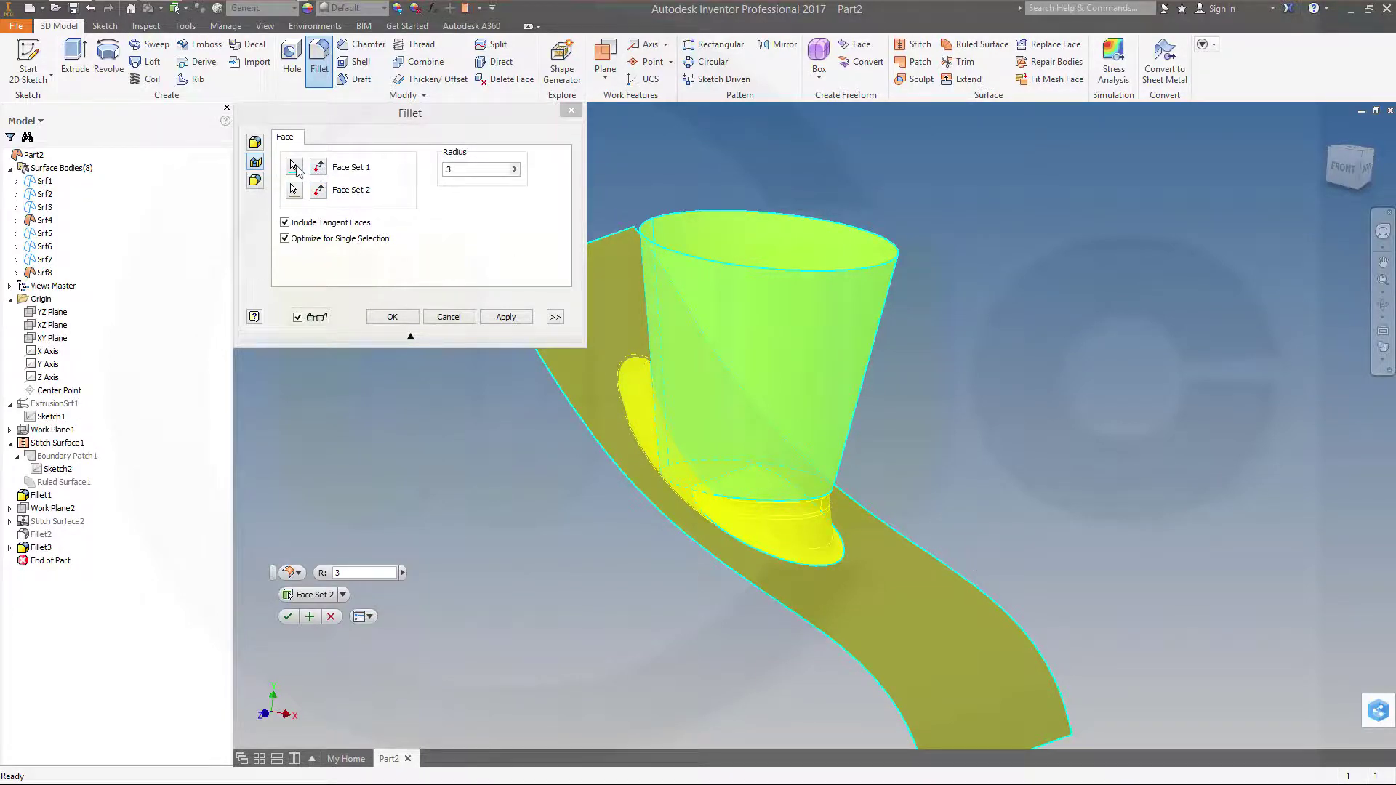
Flip the cone-side and ribbon-side fillet directions until the blend flares onto the ribbon.
click(320, 170)
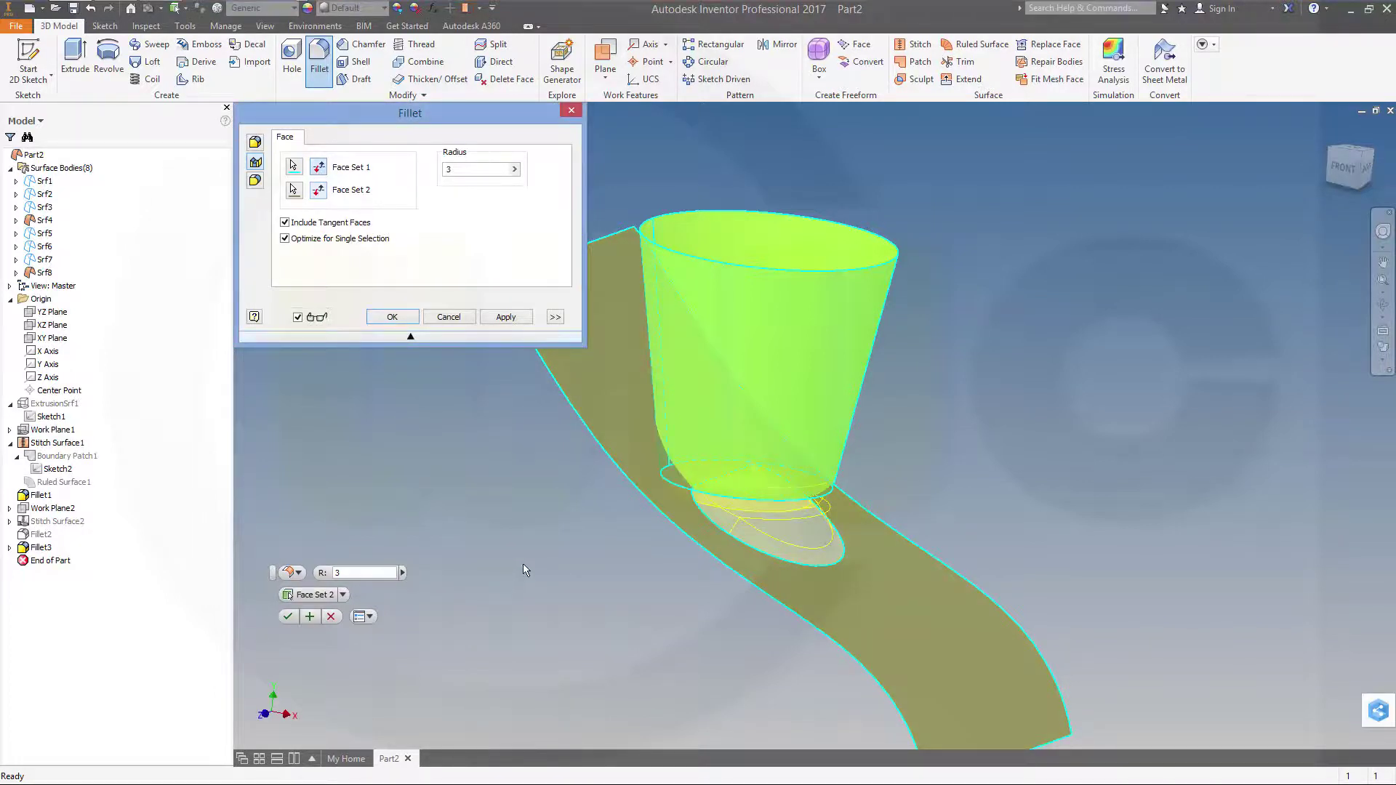
click(319, 192)
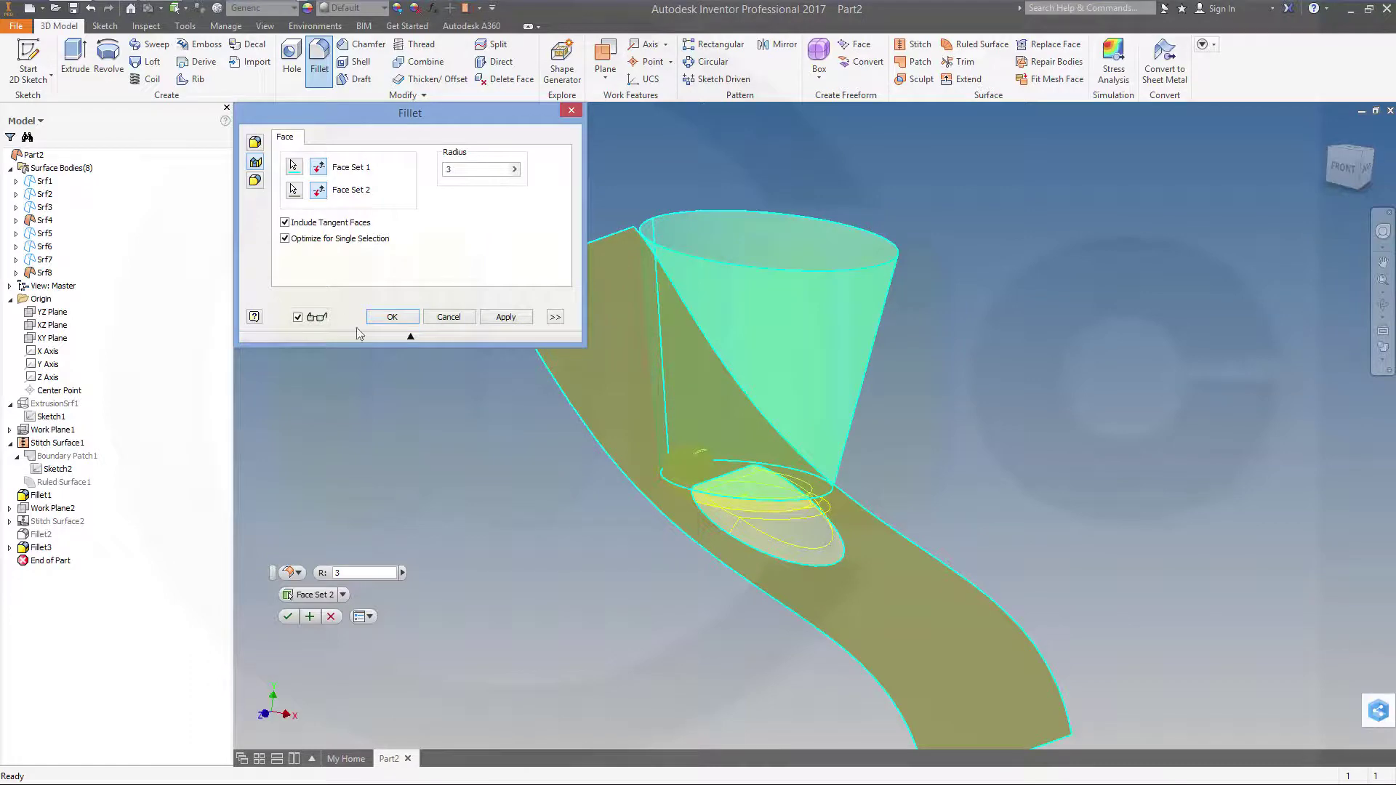
mouse_move(490, 460)
shift+middle_down()
mouse_move(443, 477)
mouse_move(443, 536)
mouse_move(465, 448)
mouse_move(492, 432)
shift+middle_up()
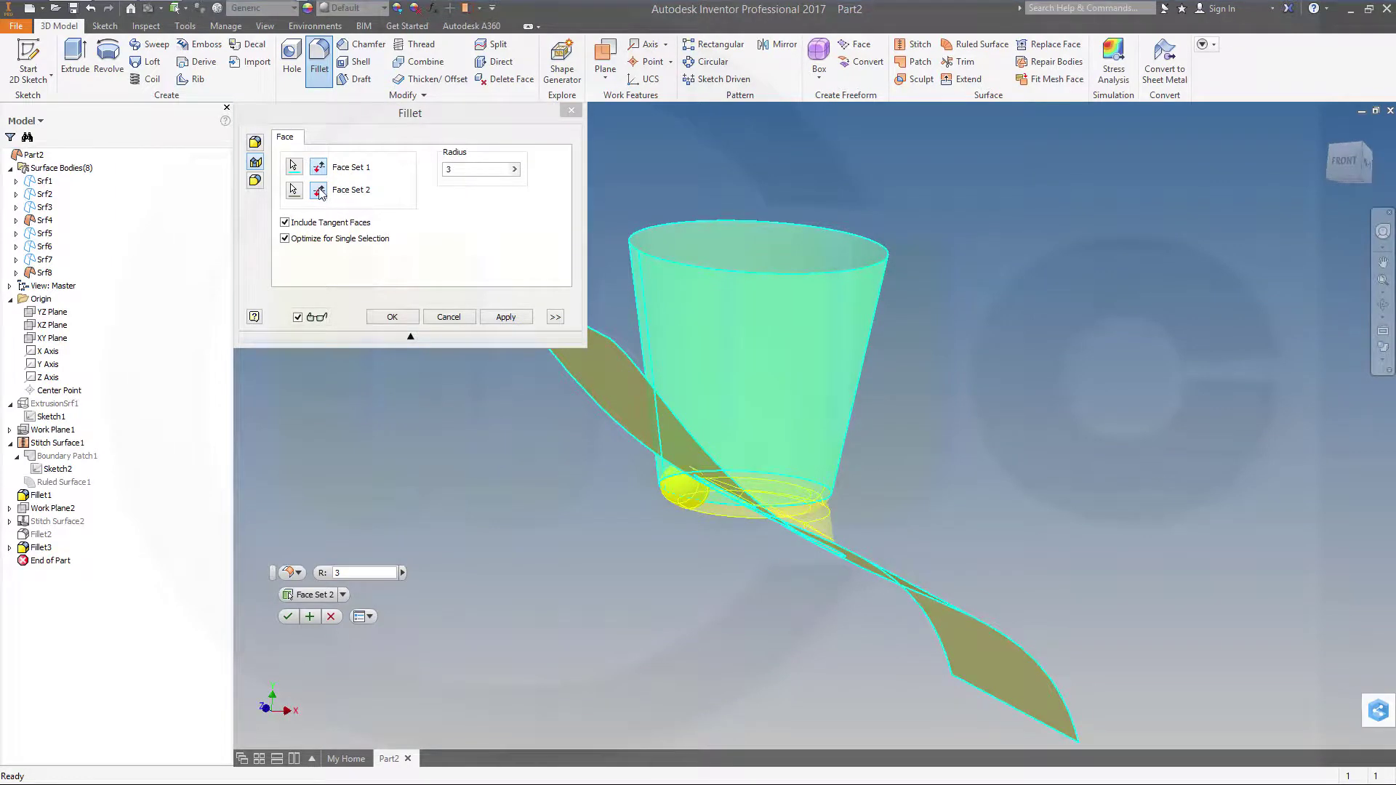
mouse_move(452, 343)
shift+middle_down()
mouse_move(481, 368)
mouse_move(462, 351)
shift+middle_up()
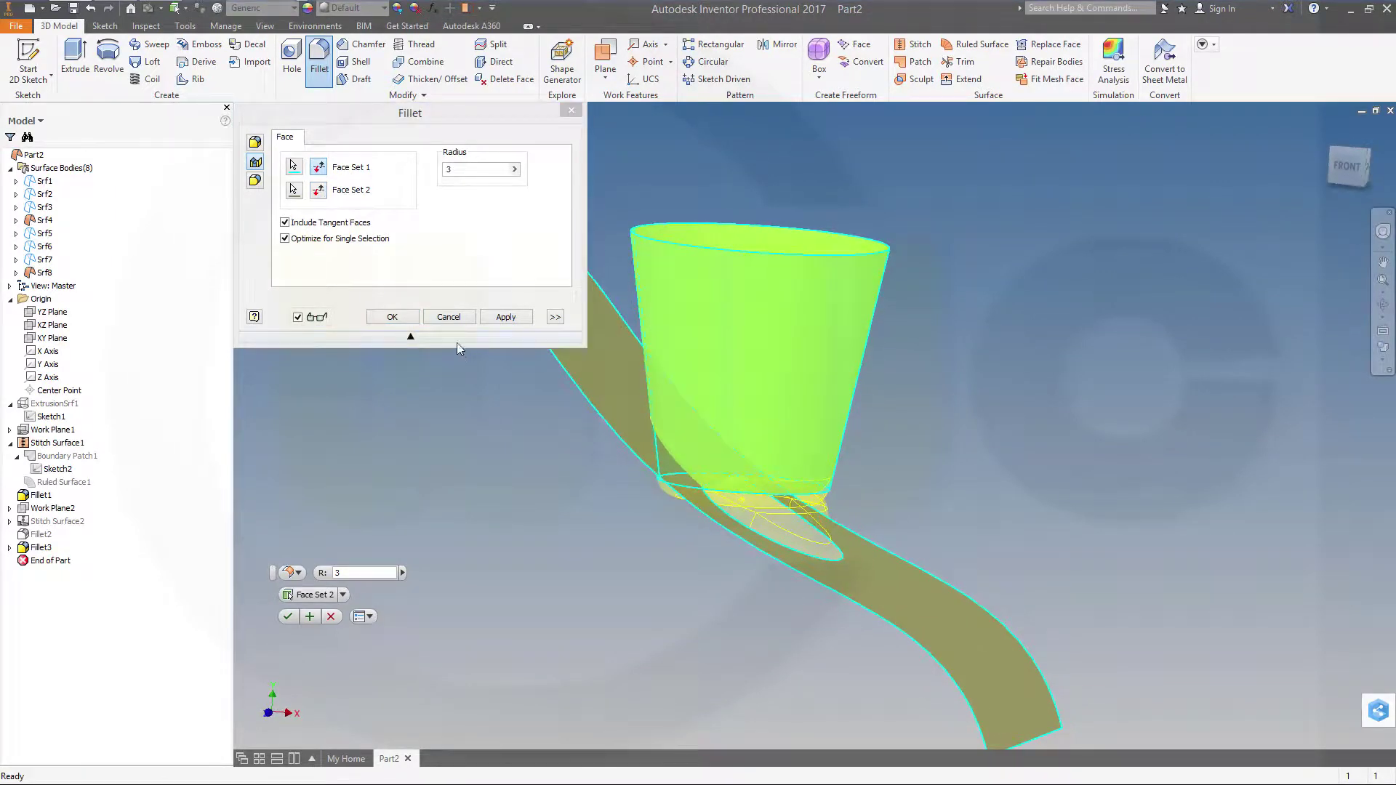
click(319, 169)
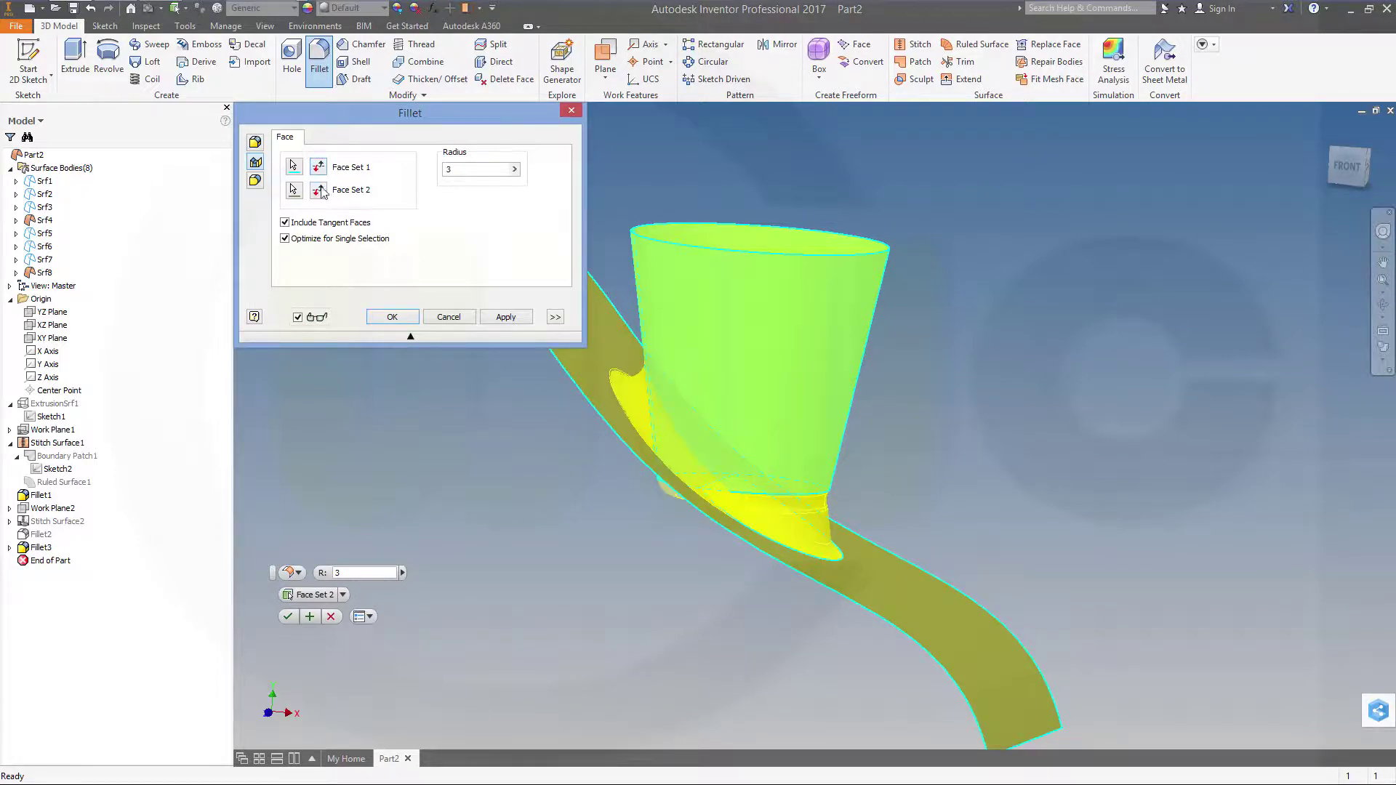
click(320, 194)
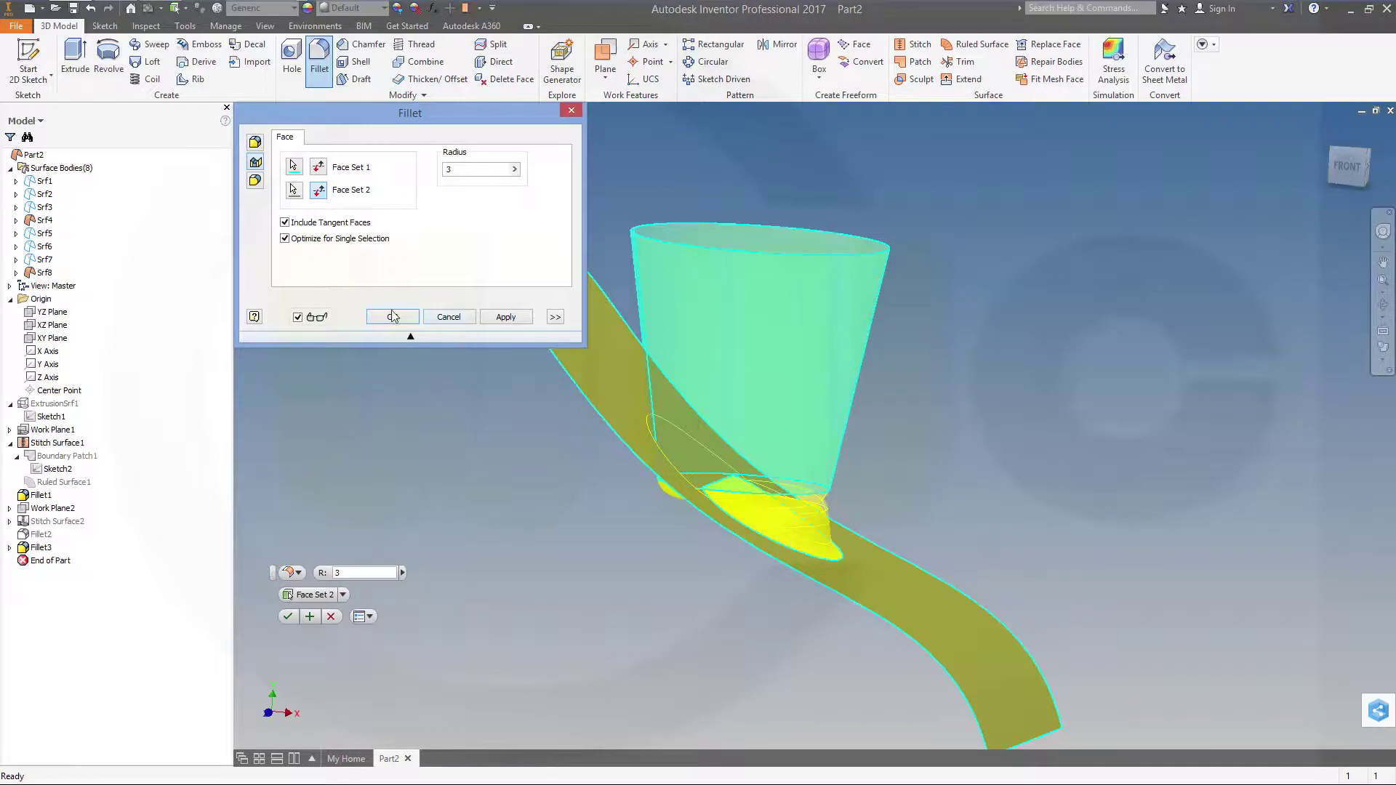
Apply the second cone fillet and inspect the blended upper-cone joint from several angles.
click(396, 317)
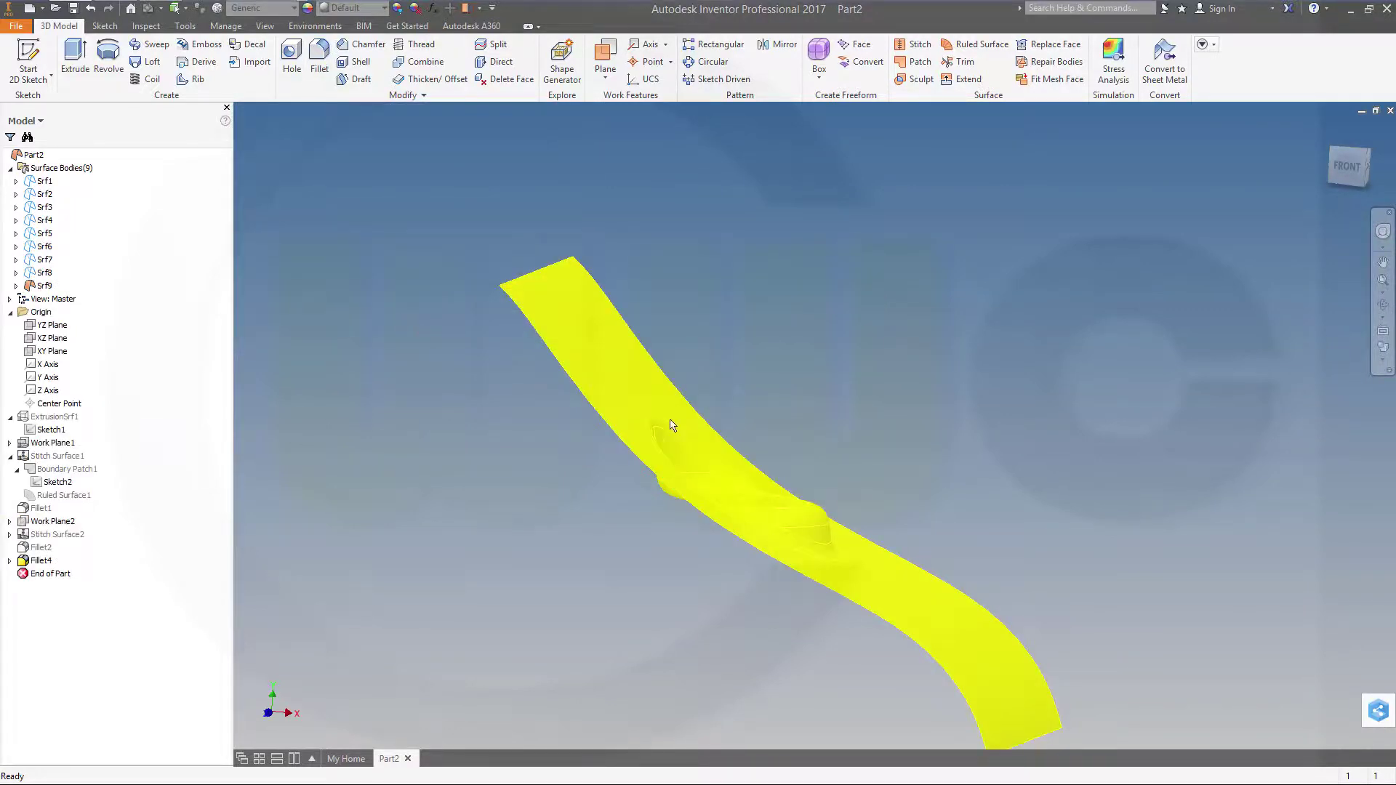
drag(784, 453, 757, 480)
scroll(756, 480, down, 5)
scroll(786, 552, up, 8)
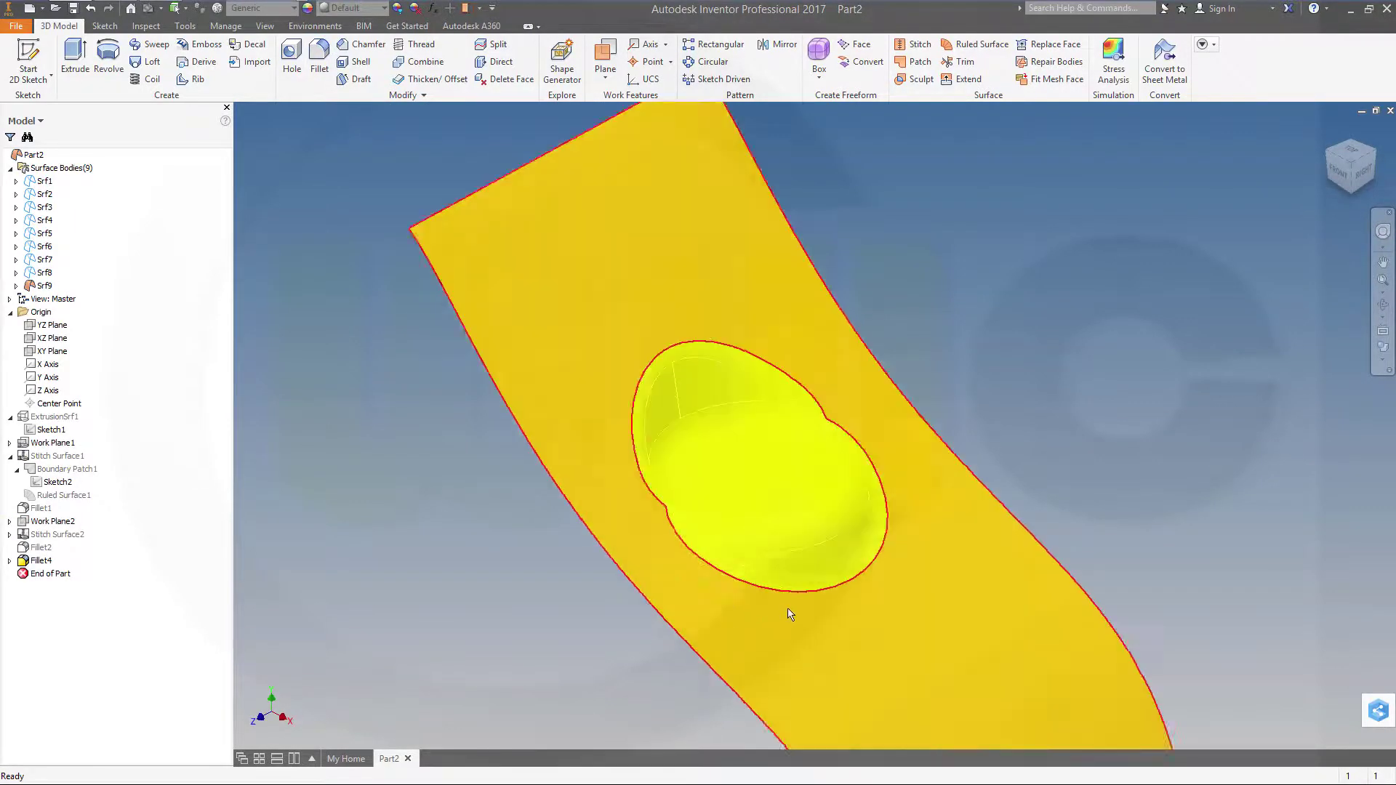
shift+middle_drag(854, 560, 794, 483)
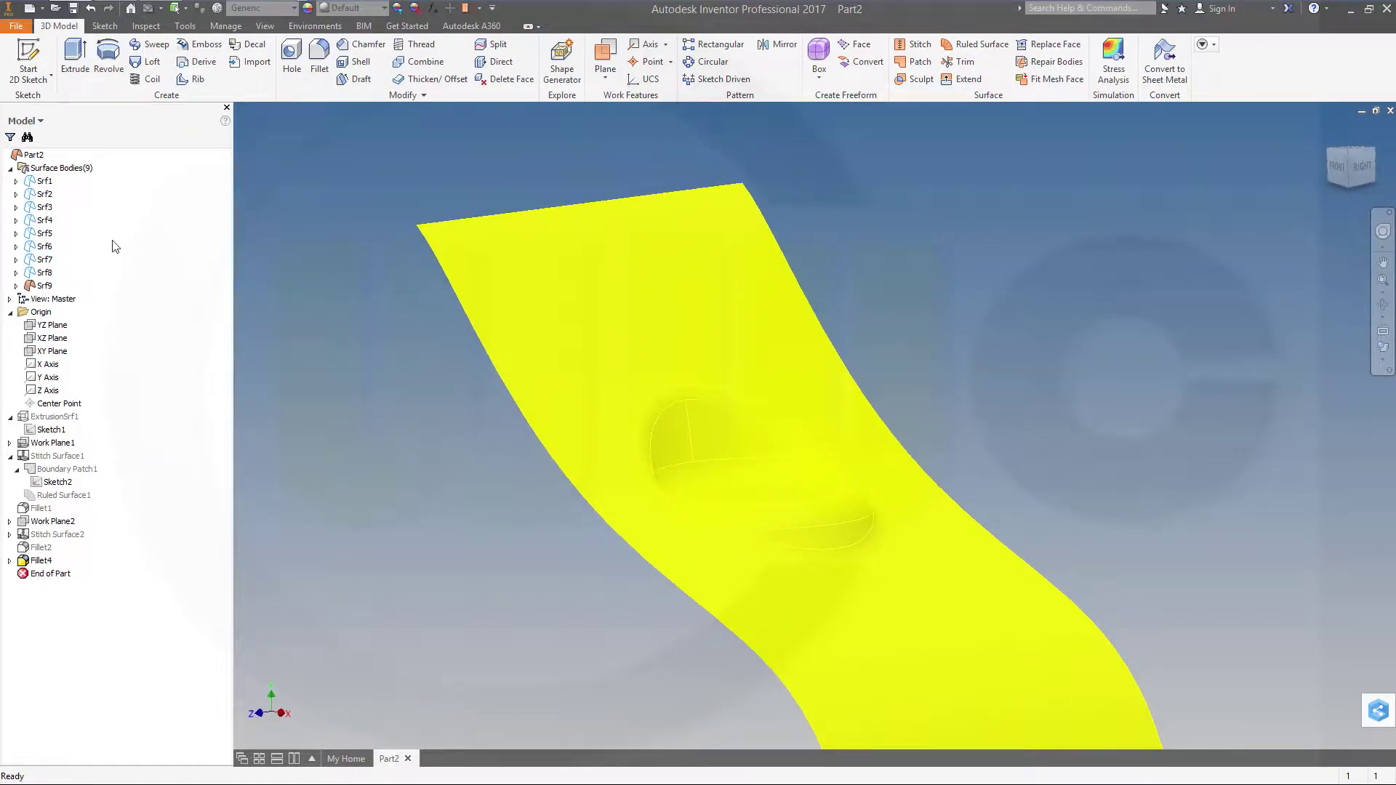
Set surface body Srf9 to Translucent and examine both fillet rings through it.
right_click(41, 285)
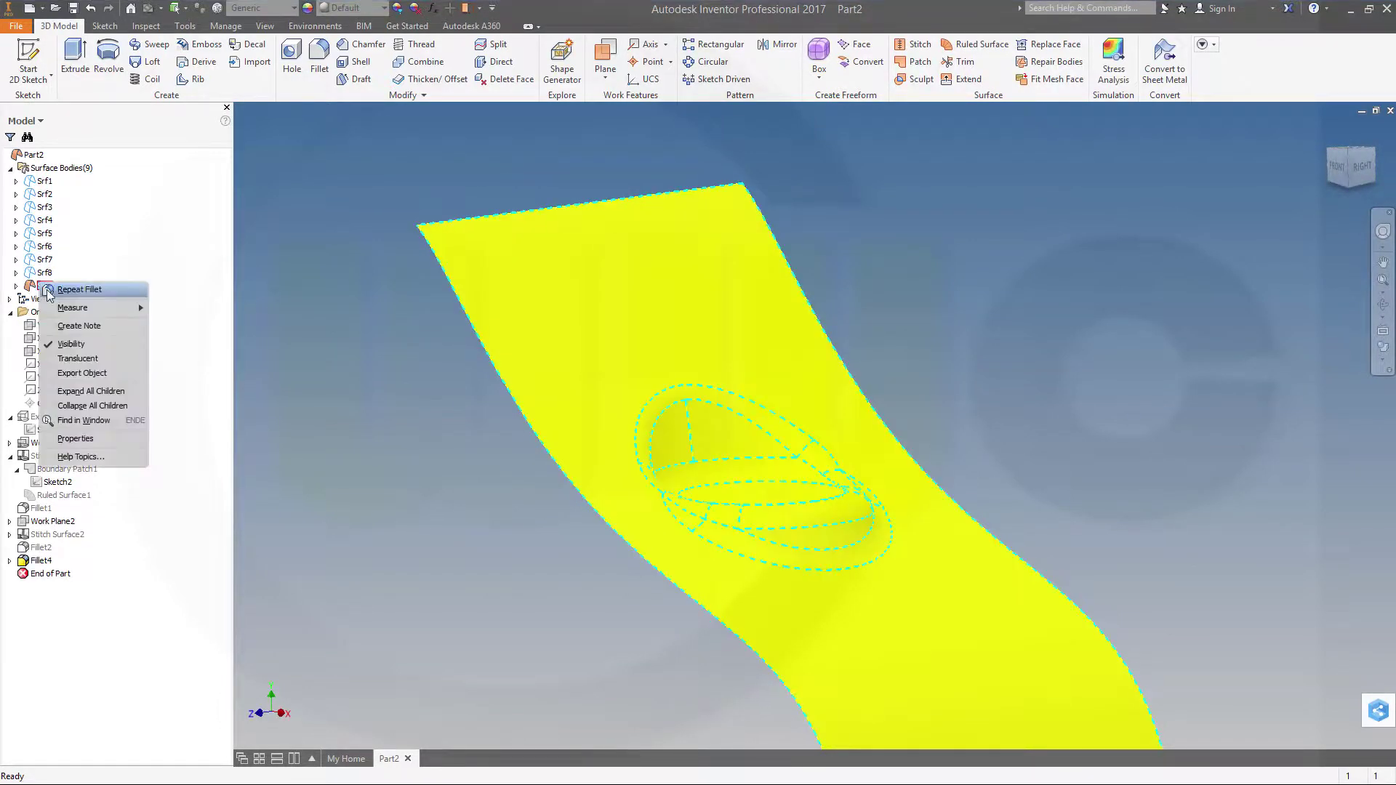
click(77, 359)
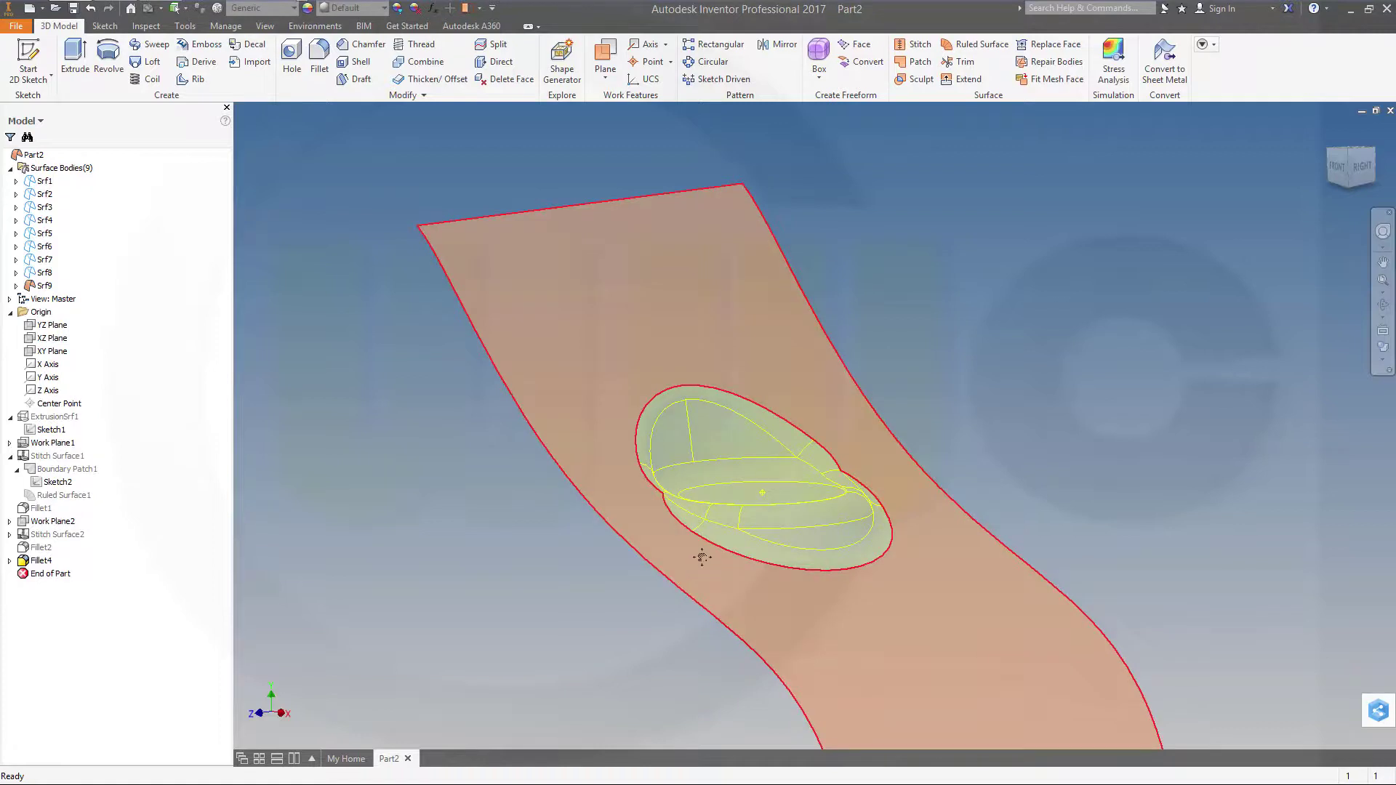
shift+middle_drag(704, 555, 926, 533)
scroll(1137, 495, down, 5)
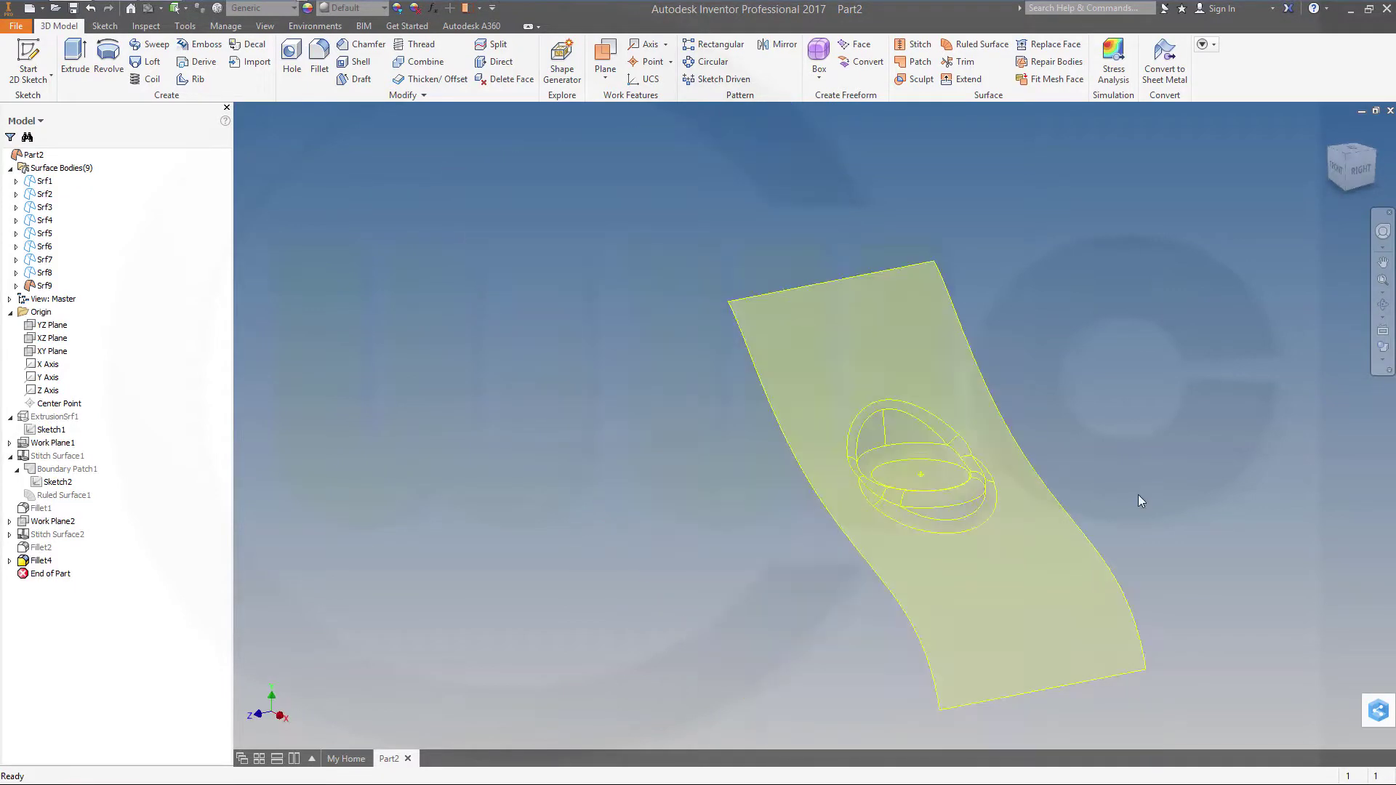
scroll(1137, 495, up, 5)
shift+middle_drag(1046, 484, 1034, 511)
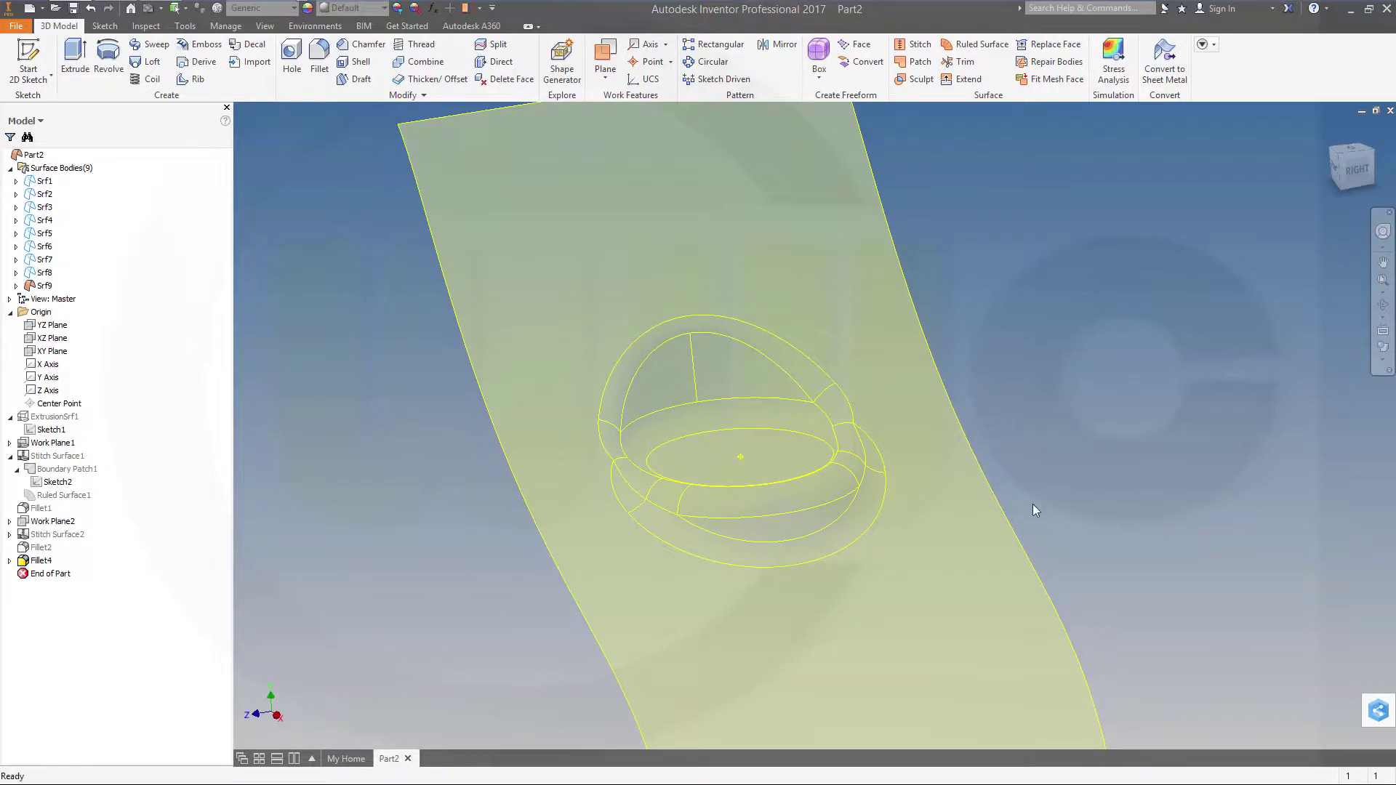